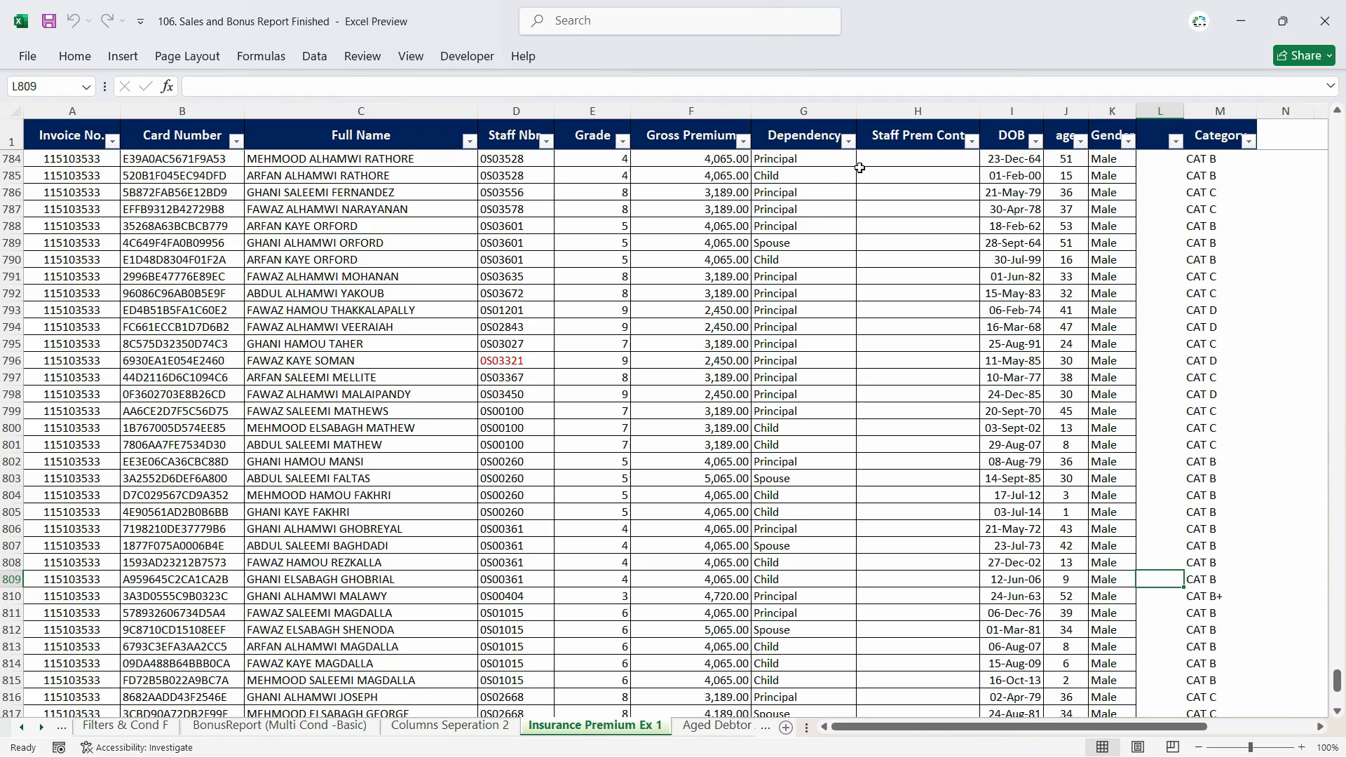
- Open the BonusReport (Multi Cond -Basic) sheet and review the first table's columns from SalesMan through Bonus Amount
click(898, 158)
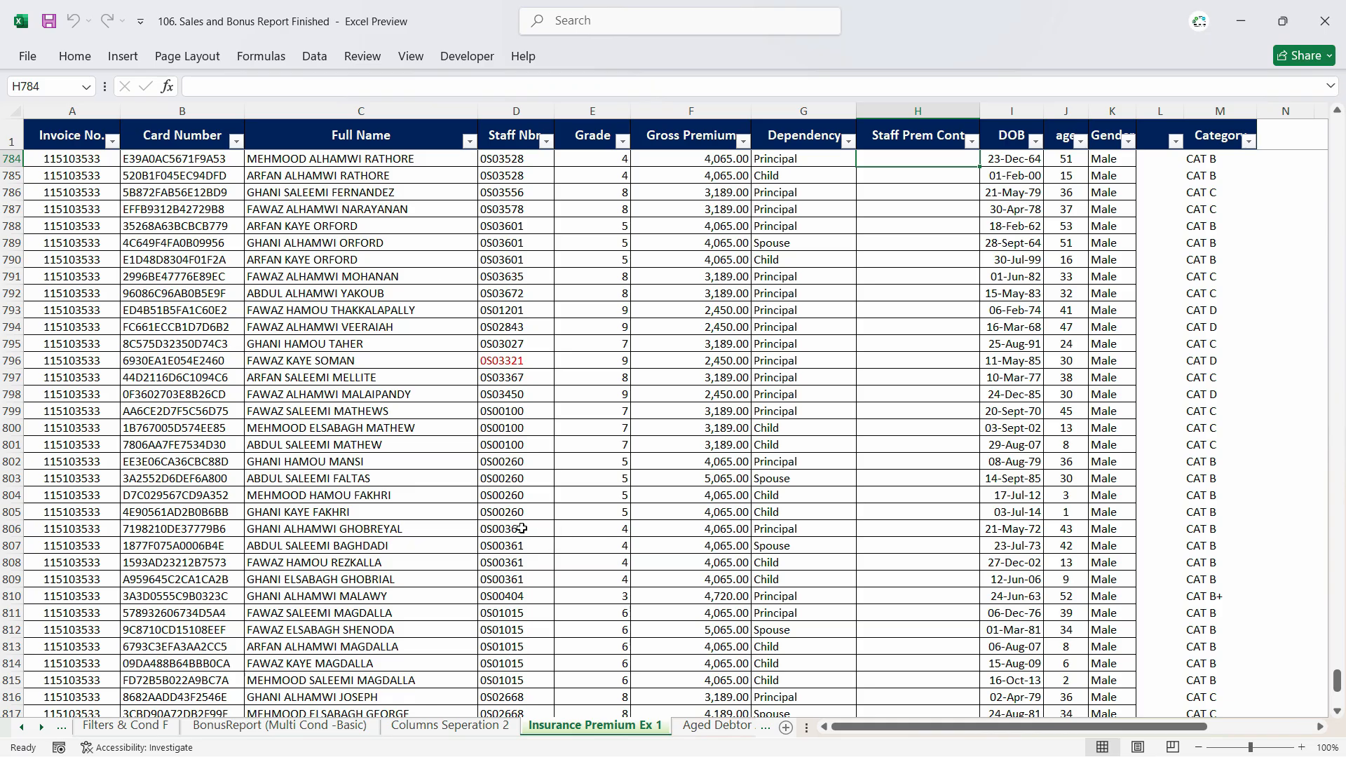
click(343, 728)
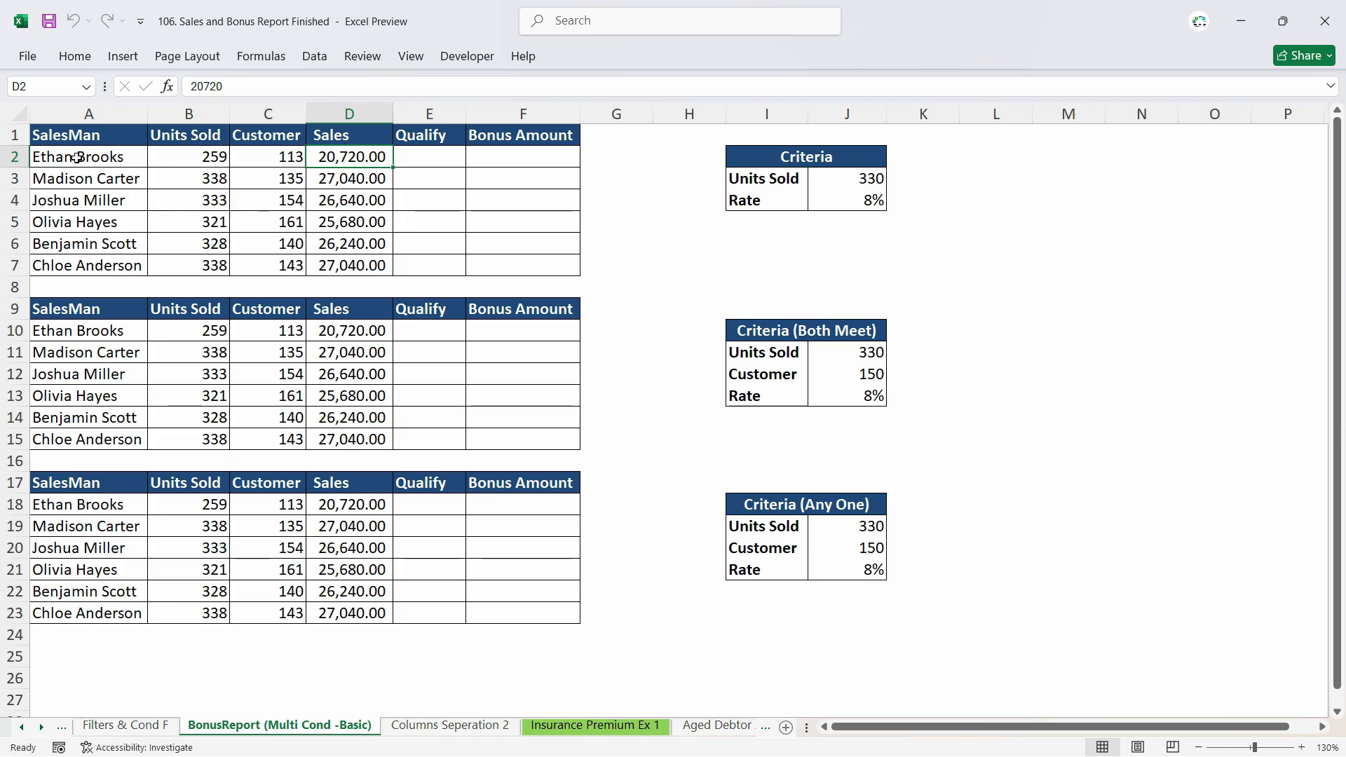
drag(77, 157, 82, 271)
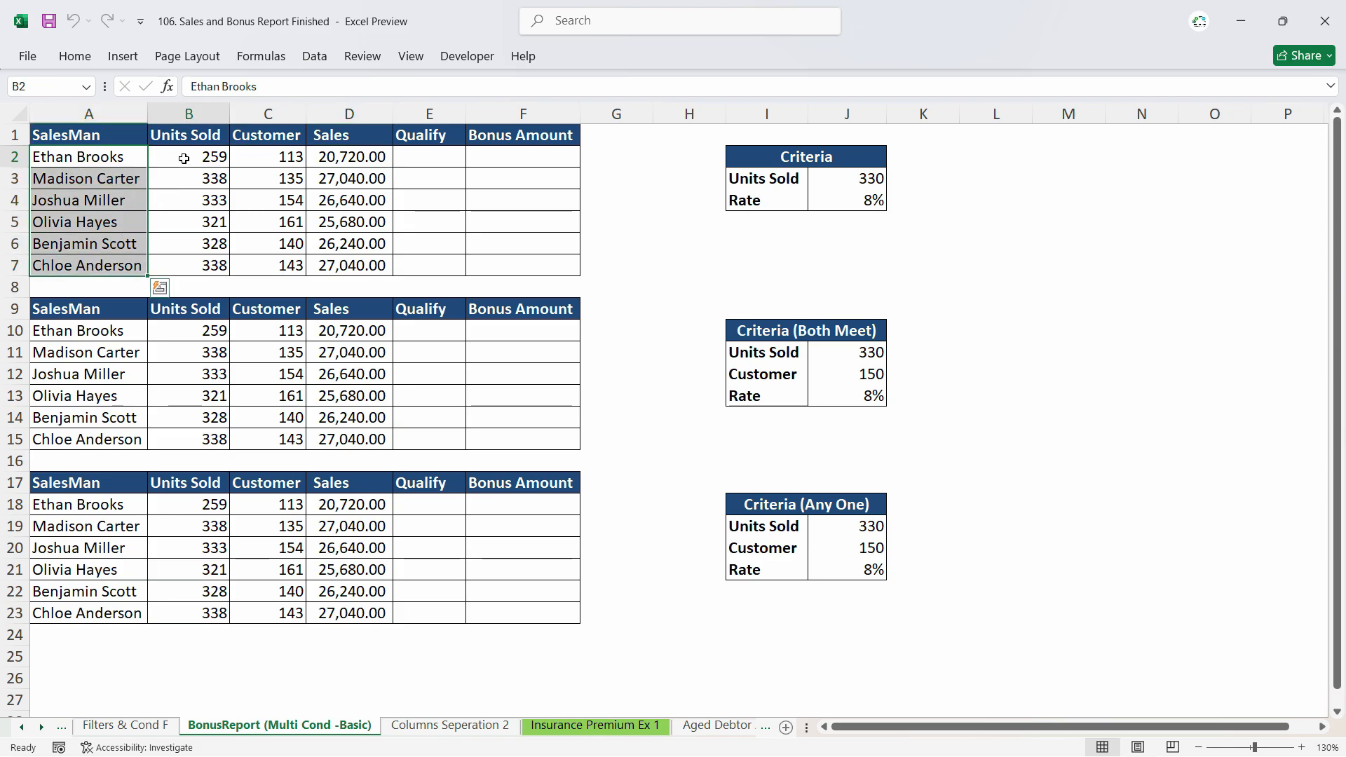
drag(183, 158, 187, 267)
drag(268, 159, 268, 262)
double_click(377, 161)
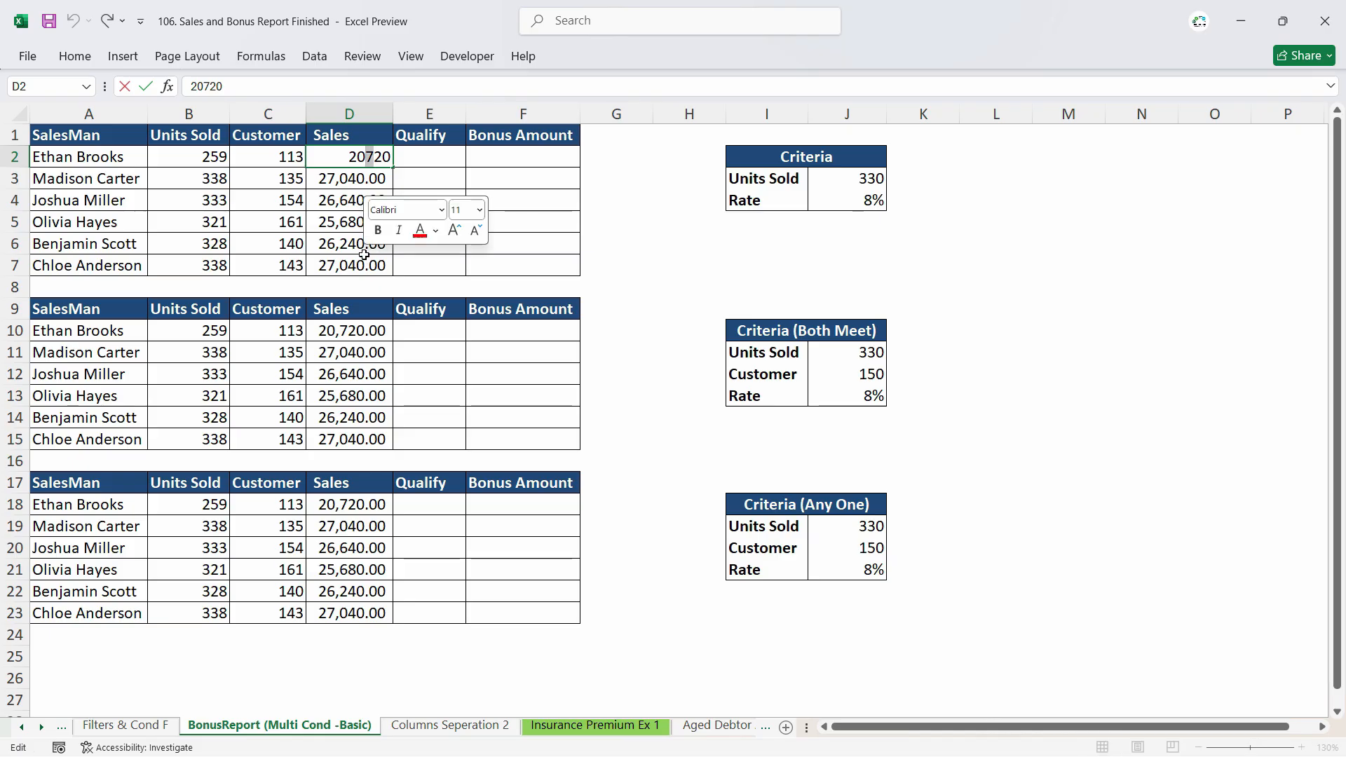
key(Escape)
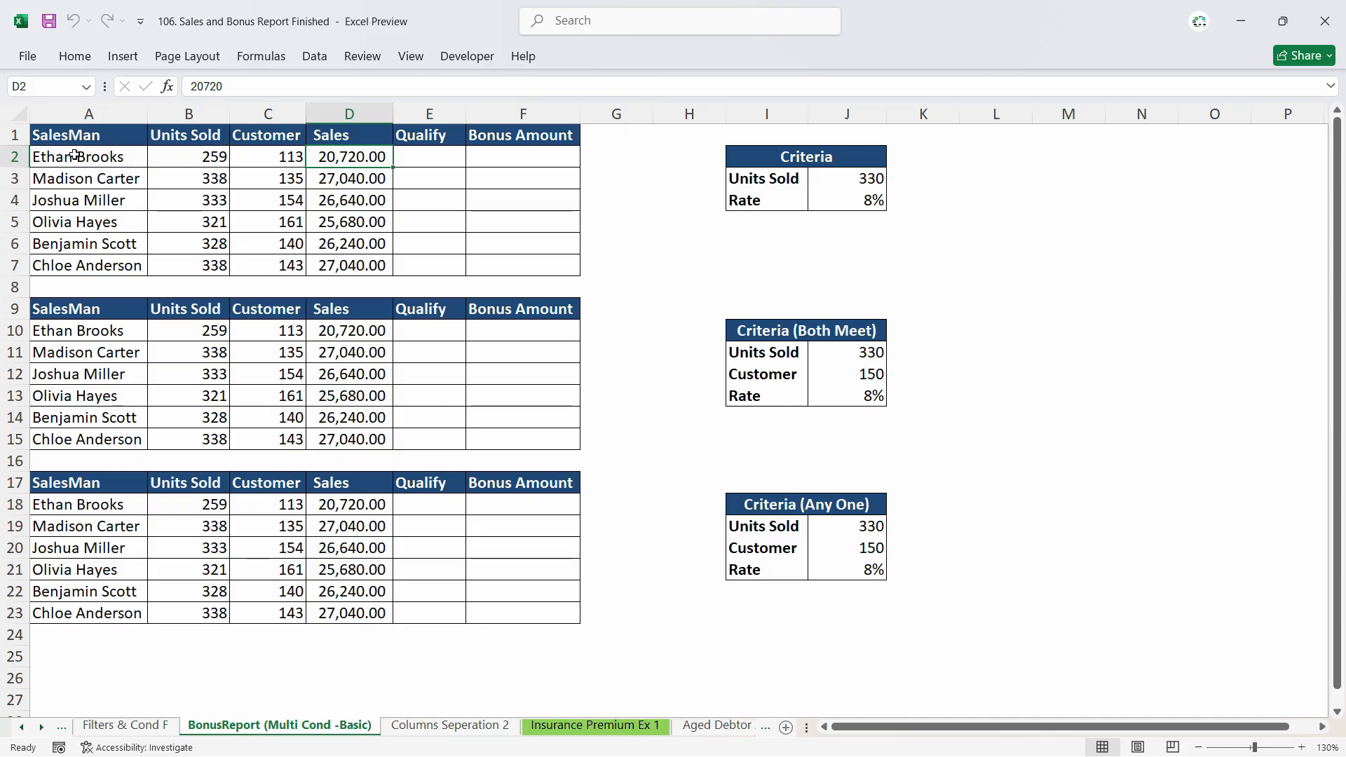
drag(77, 157, 75, 263)
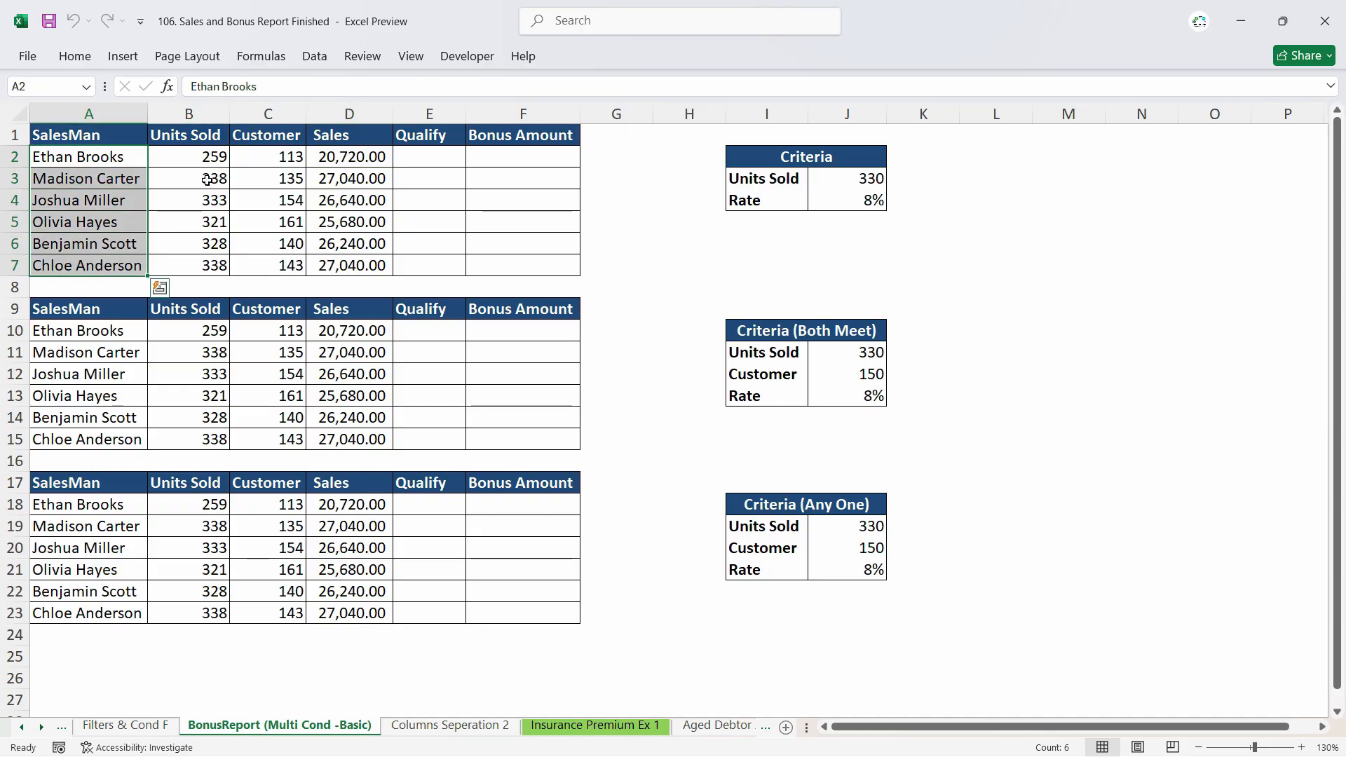
click(434, 162)
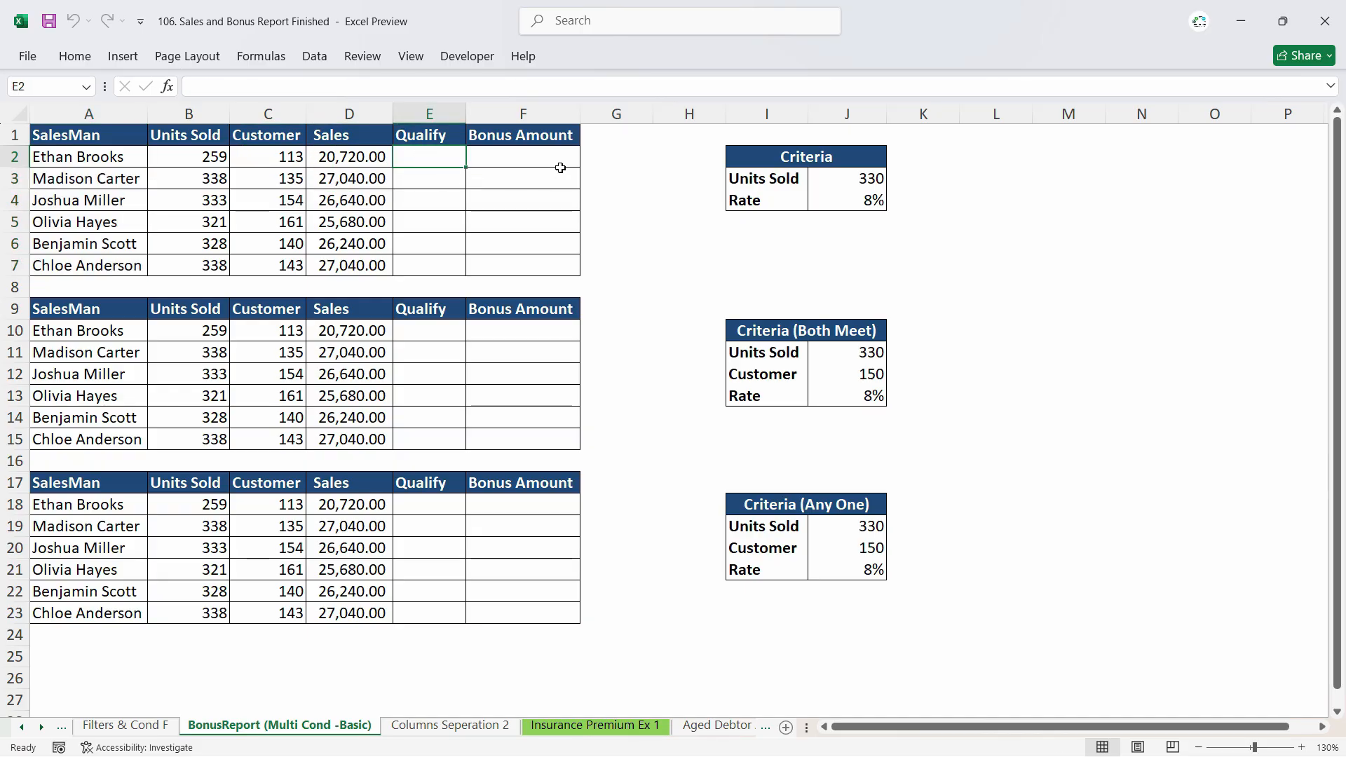
click(556, 162)
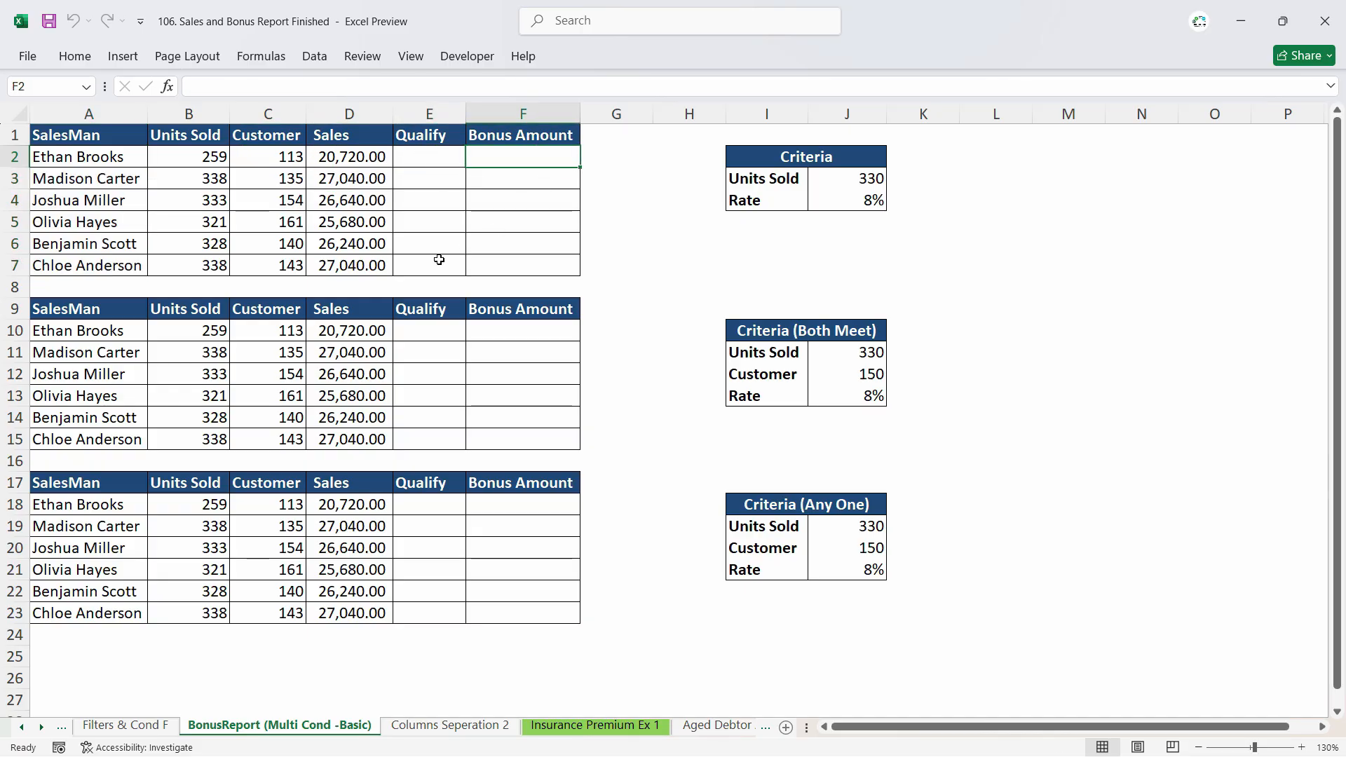
- Compare the Units Sold and Customer columns in the first sales table
drag(279, 164, 269, 266)
click(275, 178)
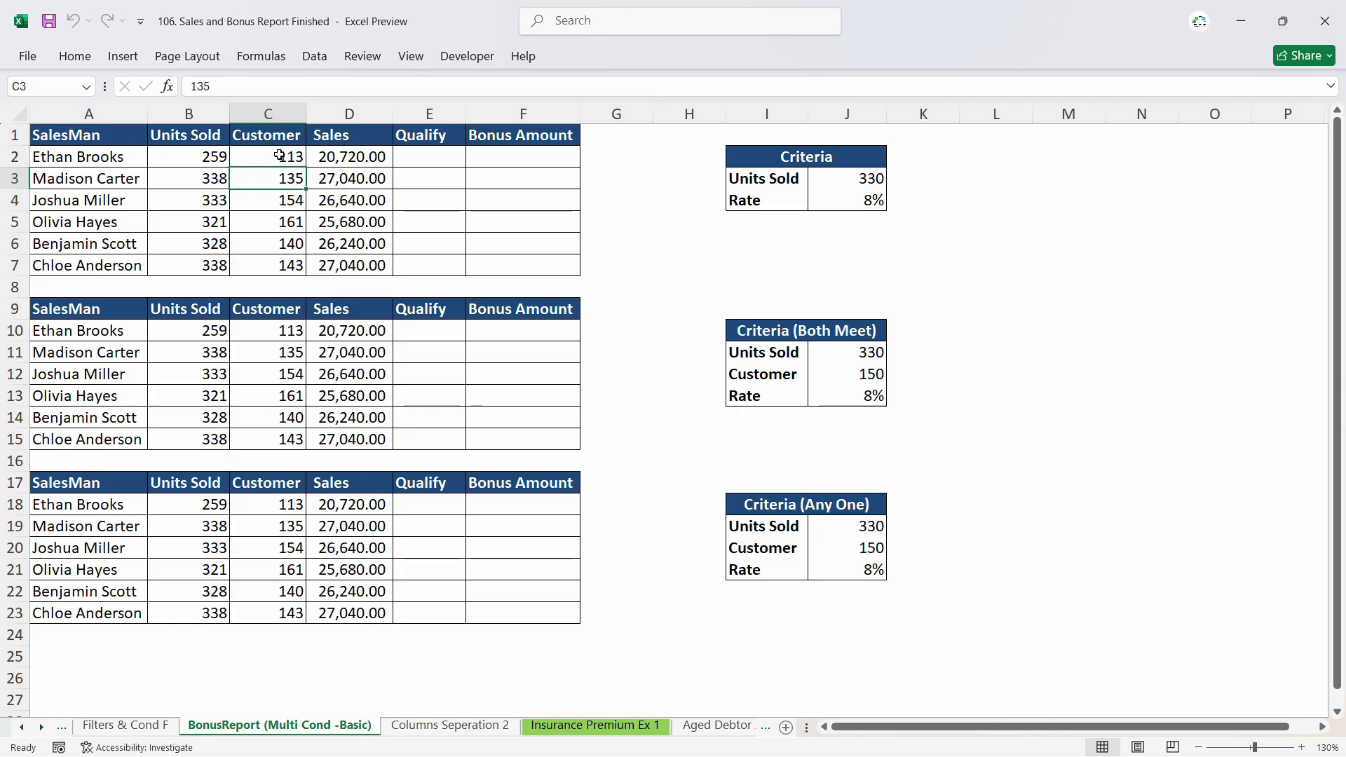
drag(279, 155, 269, 243)
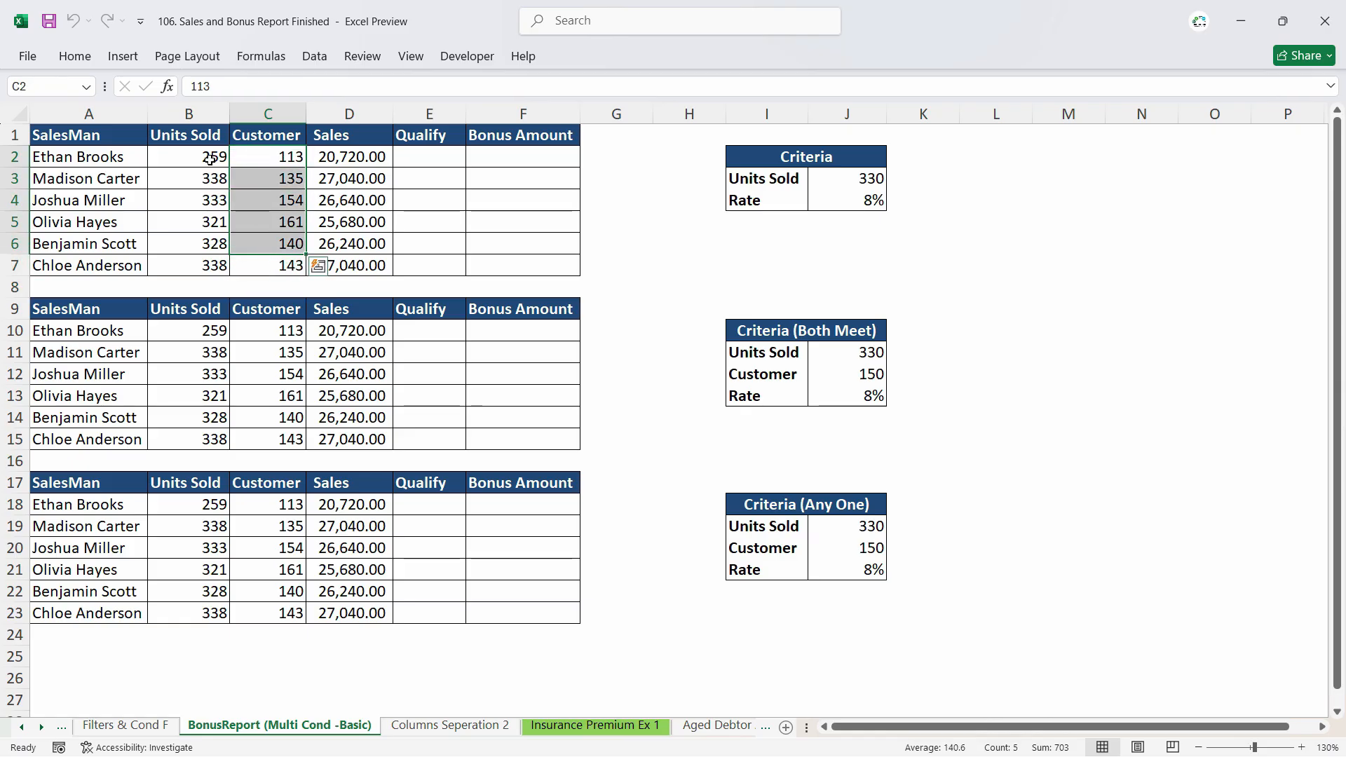
drag(209, 156, 204, 259)
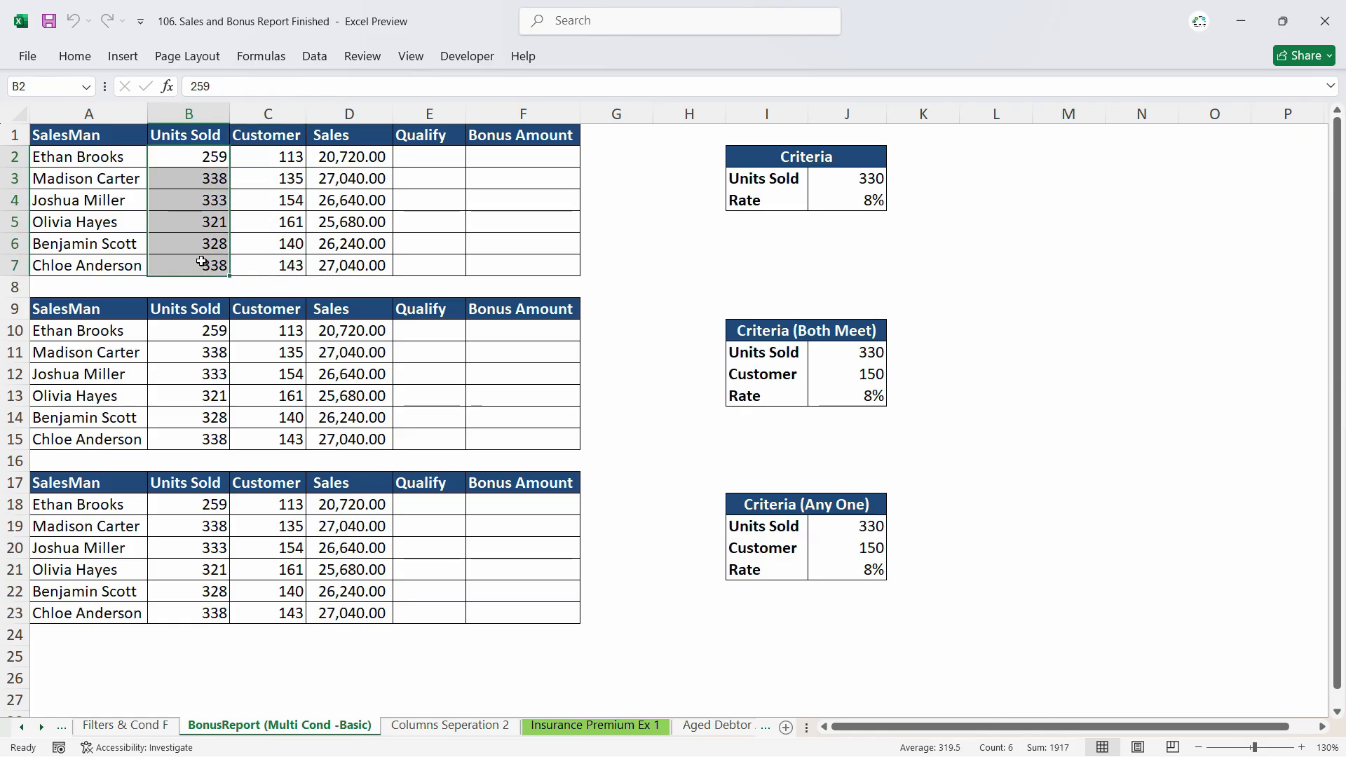
click(281, 159)
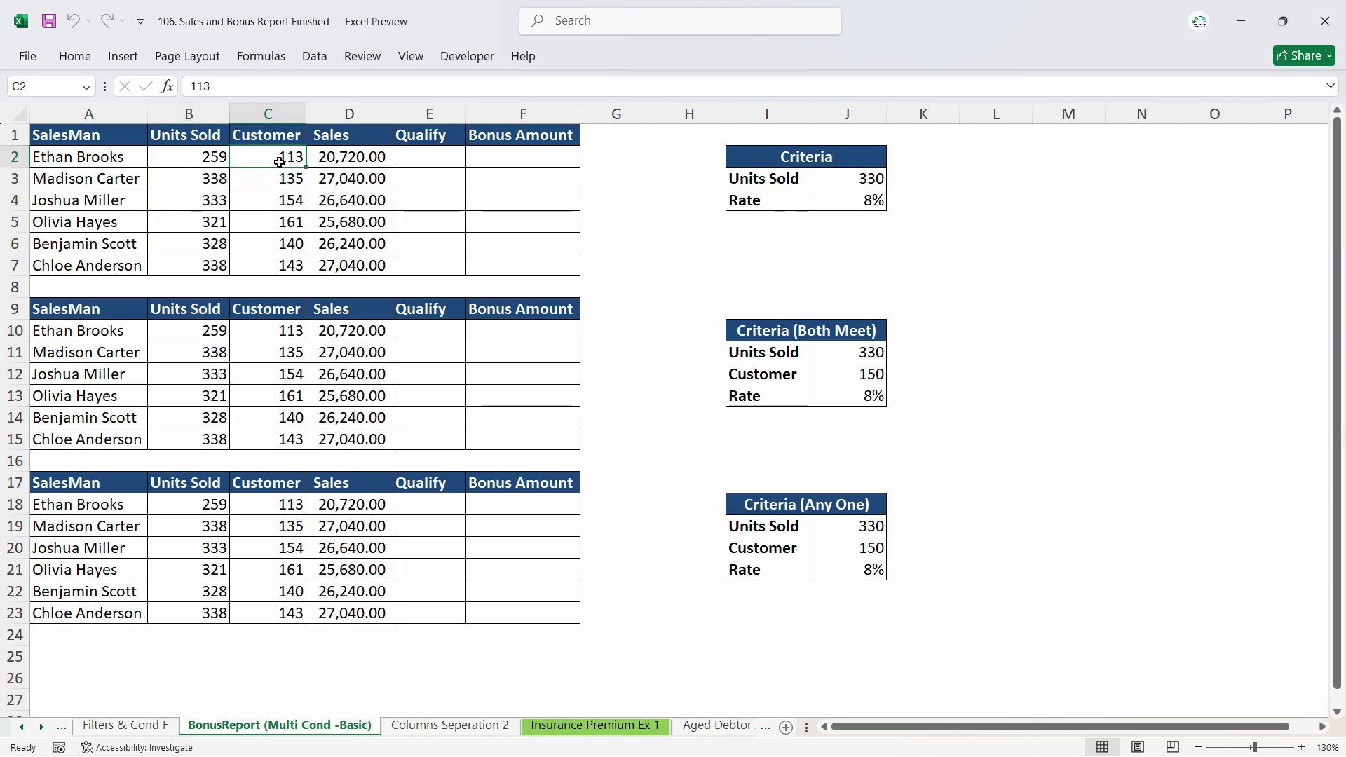
key(Left)
click(254, 156)
key(Left)
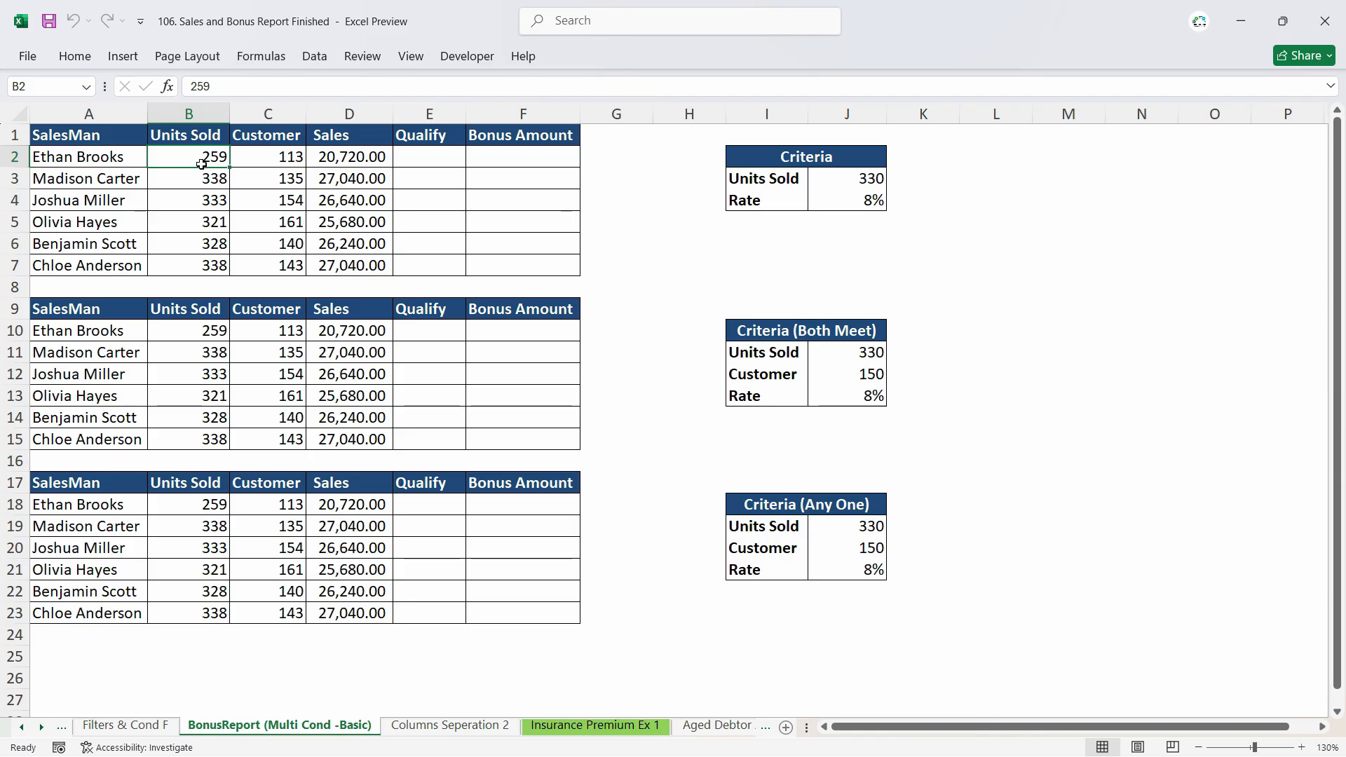
click(269, 156)
click(187, 160)
click(254, 160)
click(210, 162)
click(255, 162)
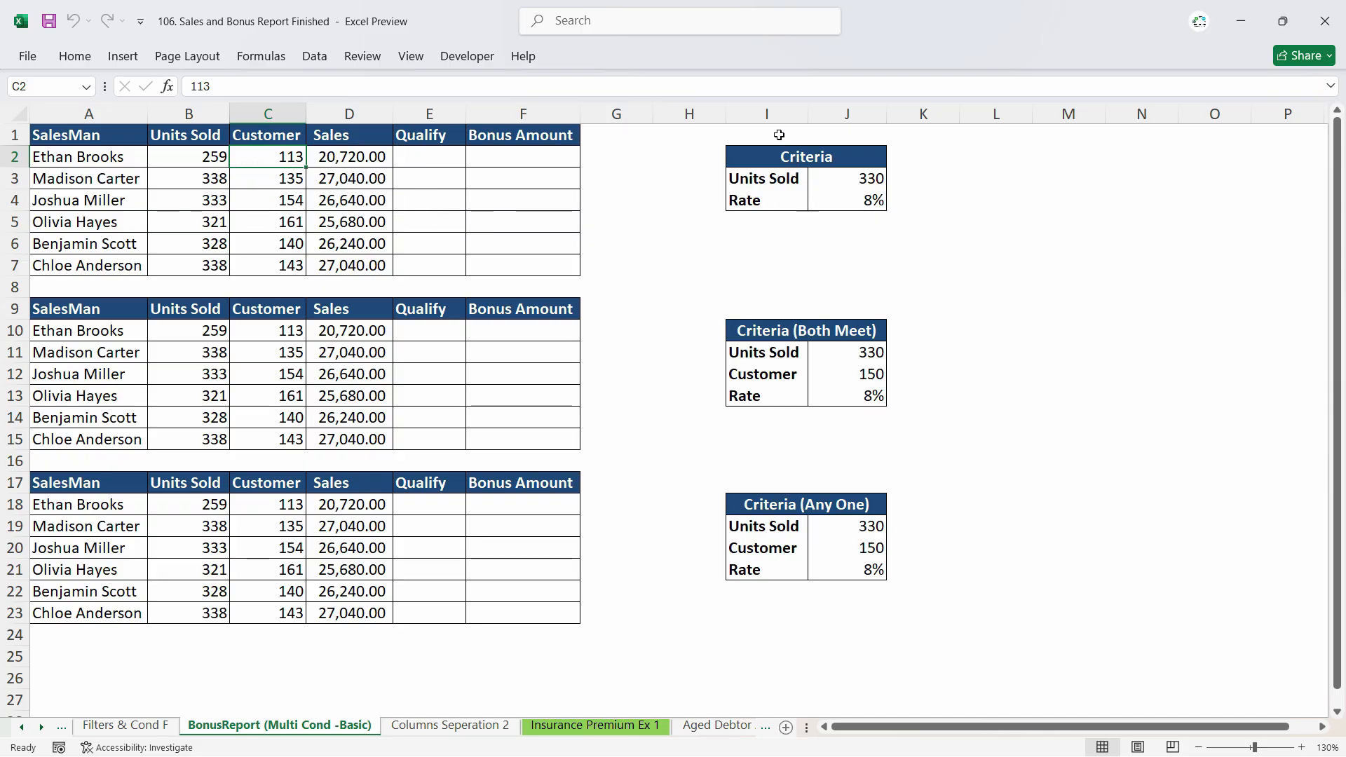
- Check the Units Sold criteria in the first and third criteria tables, along with the first salesman's Sales and Units Sold
drag(776, 181, 831, 182)
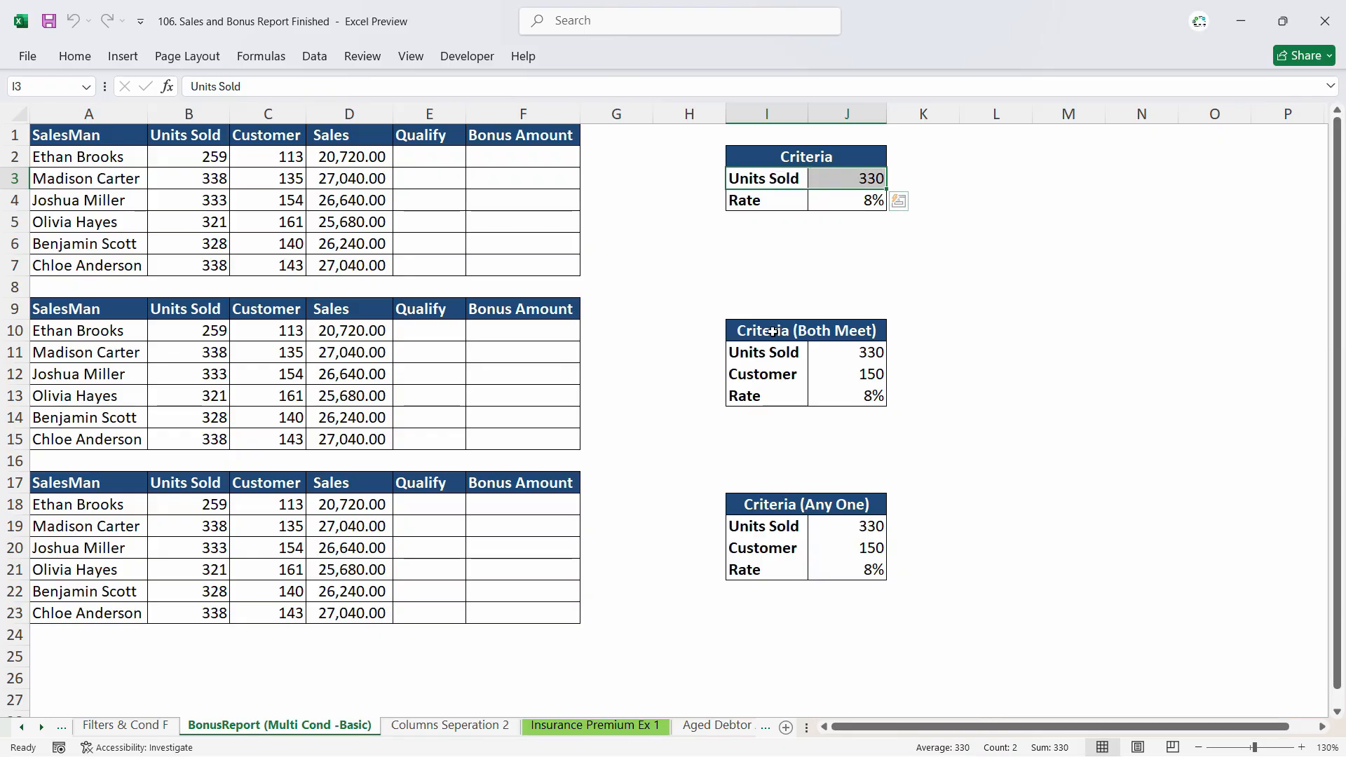
click(820, 524)
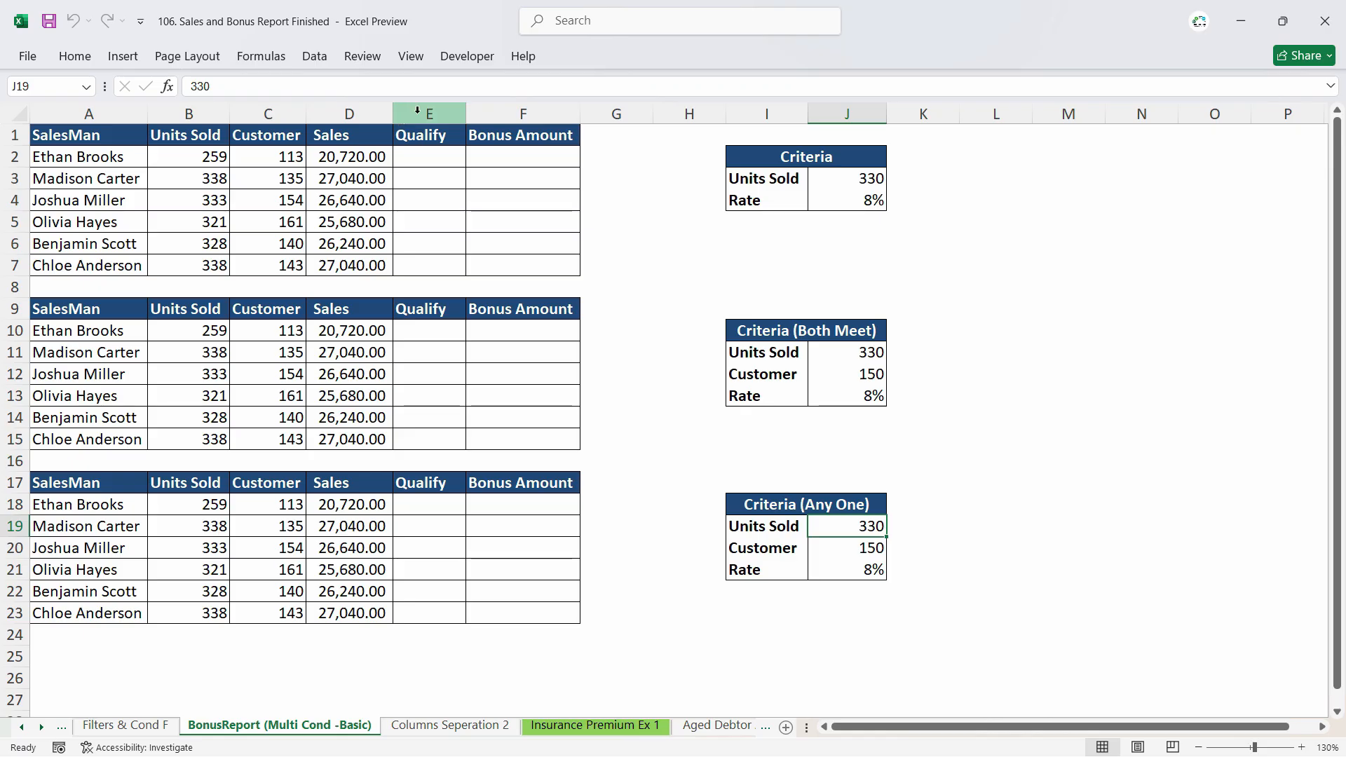
click(362, 158)
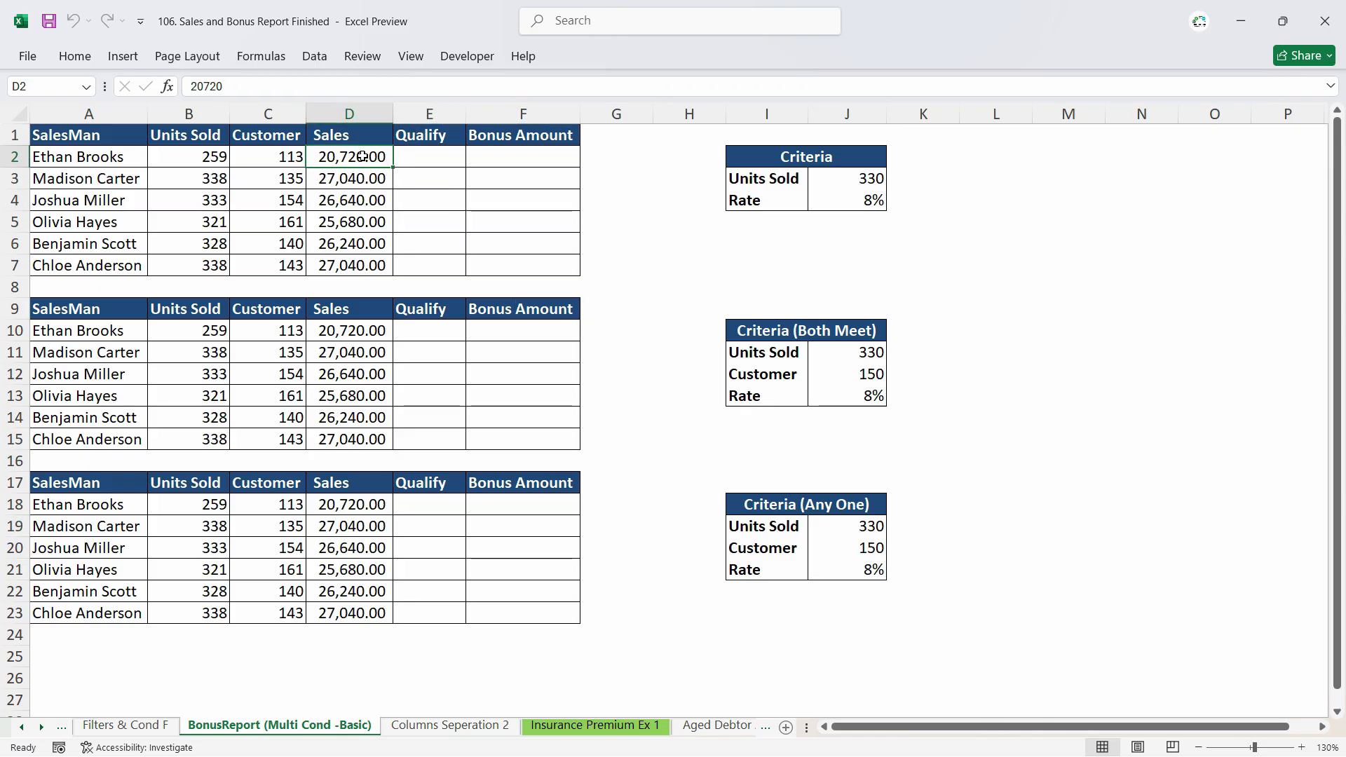
click(210, 160)
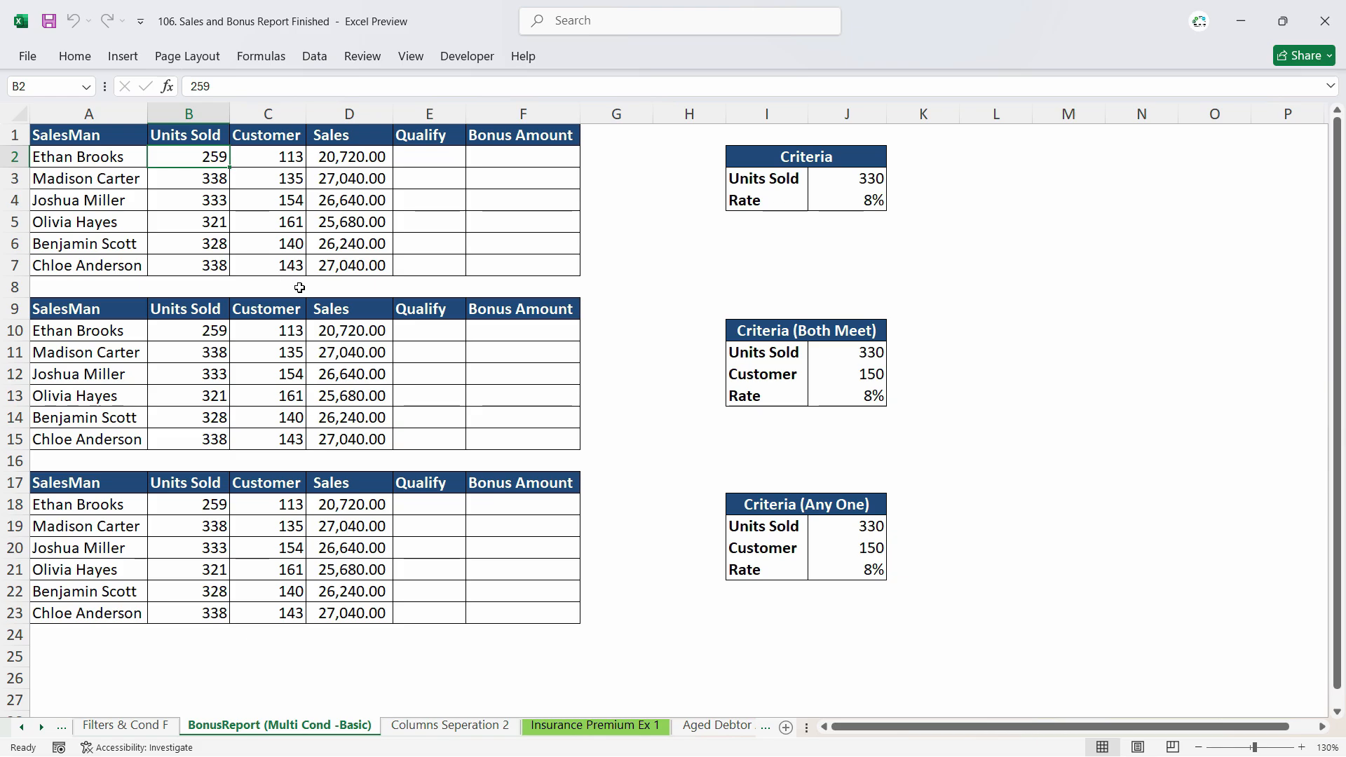
- Insert a new column before Qualify and enter the header Sales Price in cell E1
click(408, 116)
right_click(424, 115)
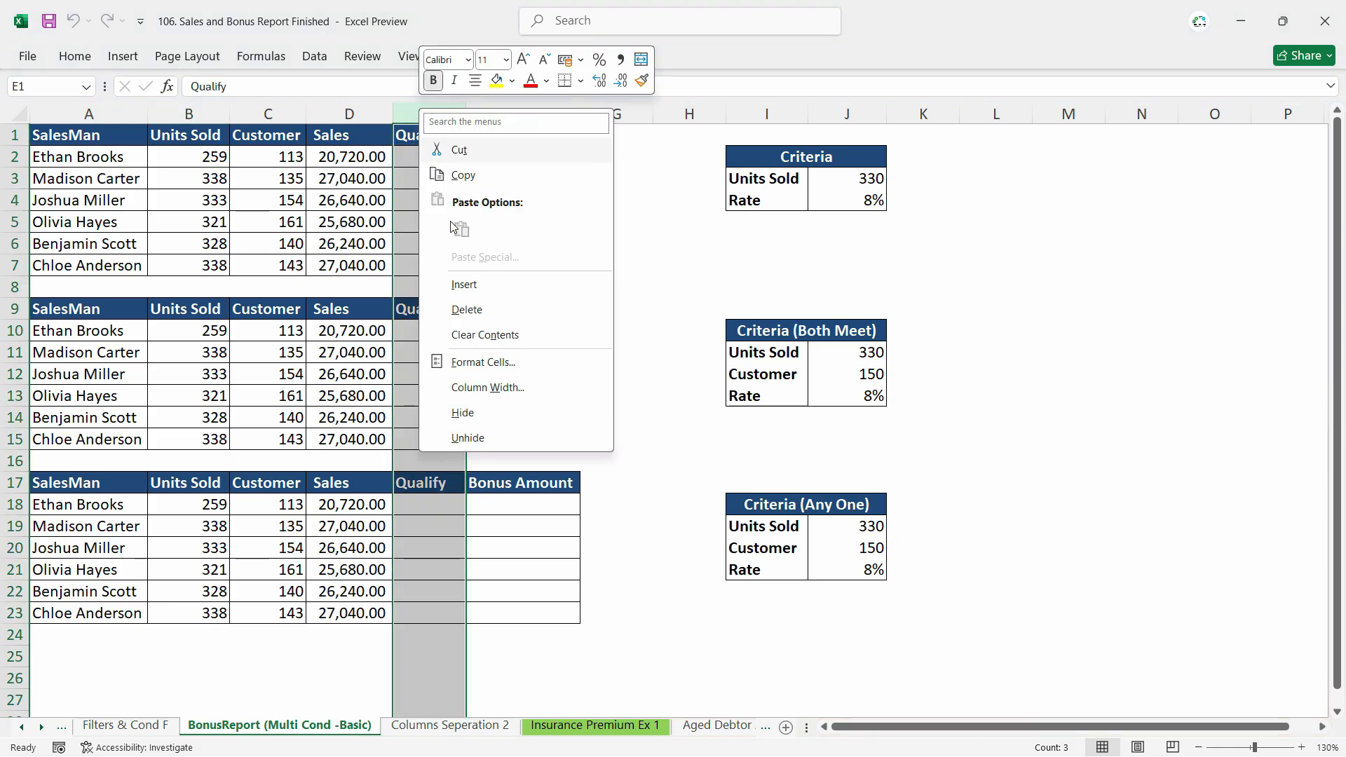
click(452, 279)
click(441, 140)
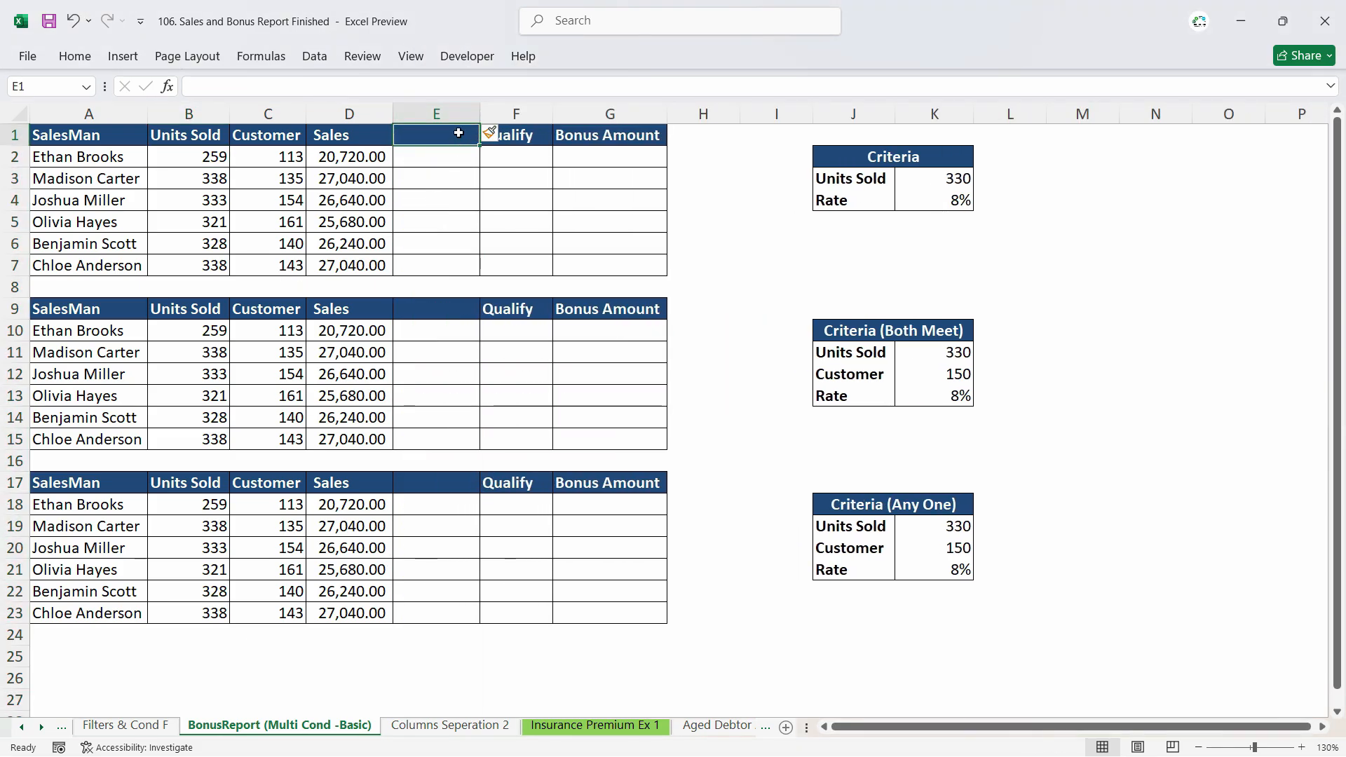
text(Sales)
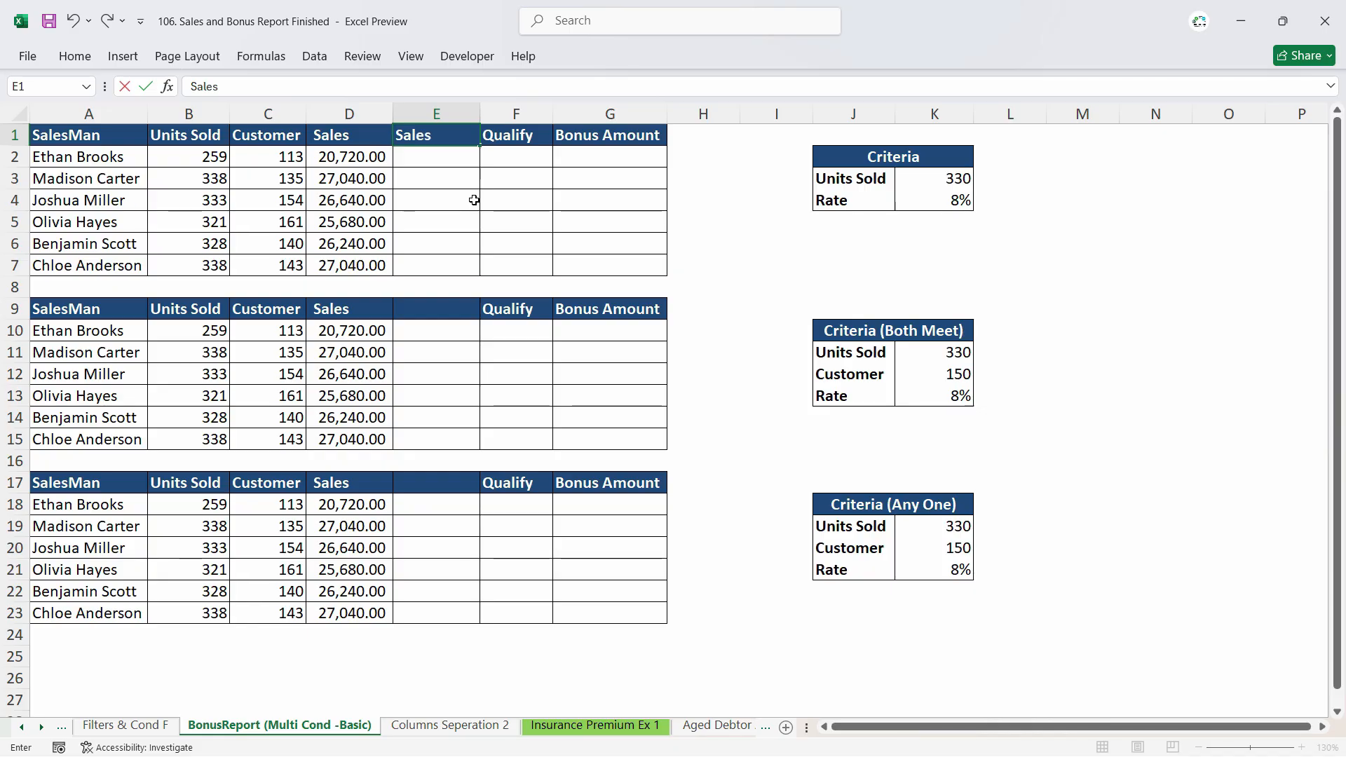
text( Price)
key(Return)
ctrl+scroll(474, 200, up, 1)
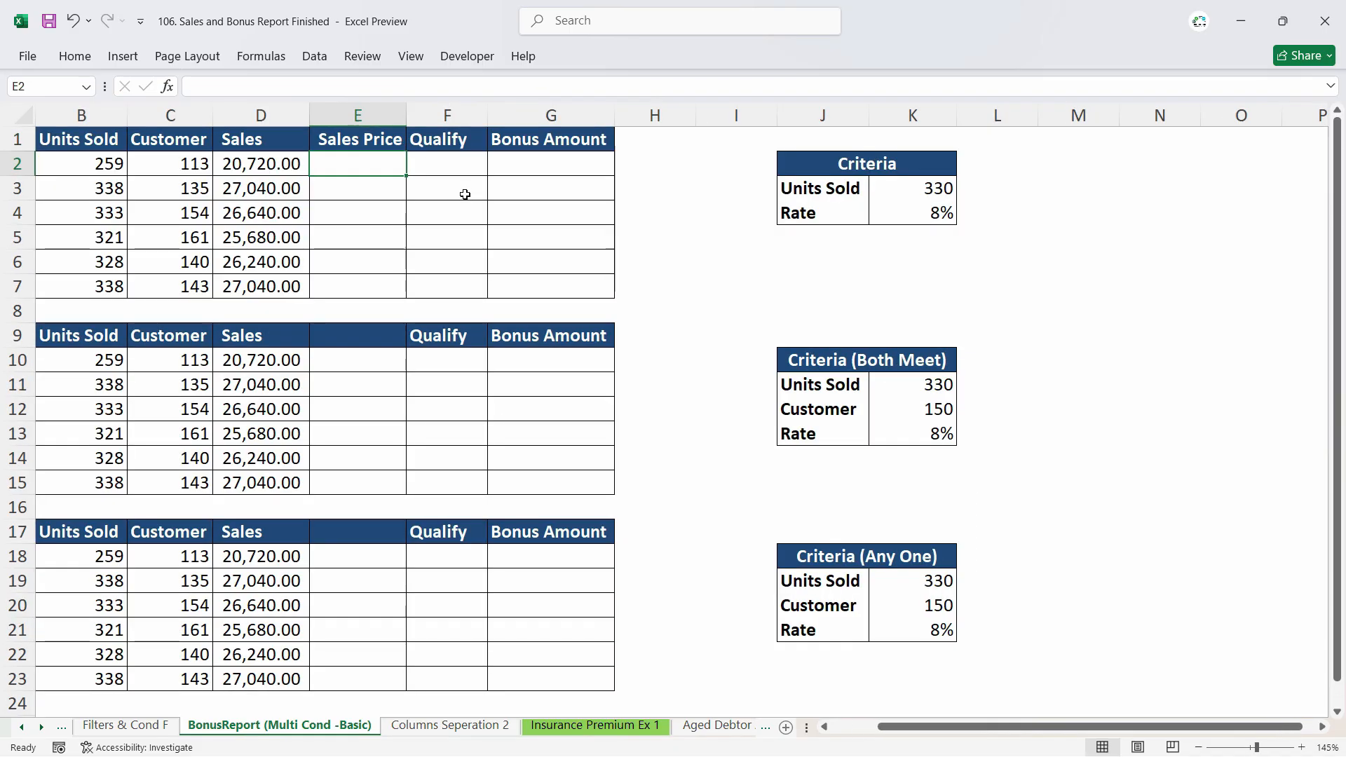
scroll(1028, 708, left, 1)
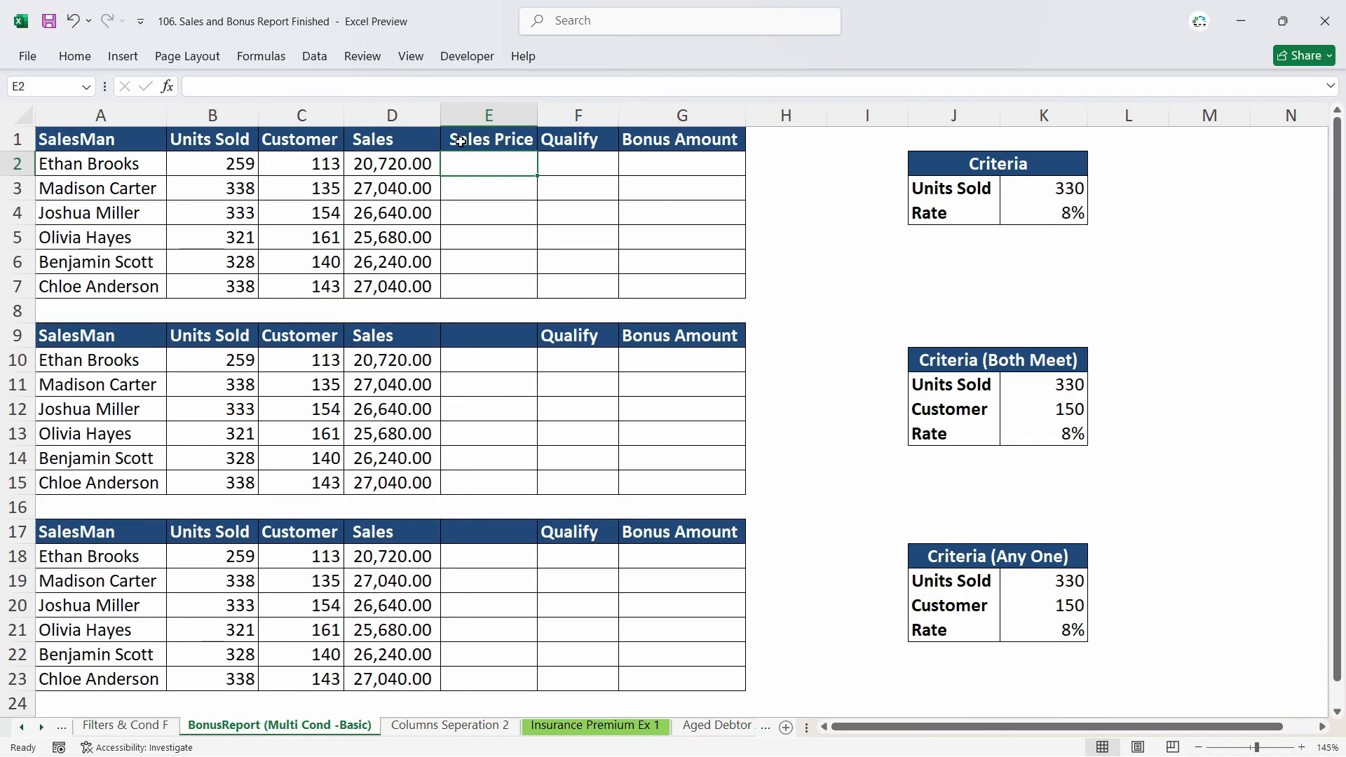
- Calculate the first salesman's sales price in E2 by dividing sales by units sold with =D2/B2
click(377, 170)
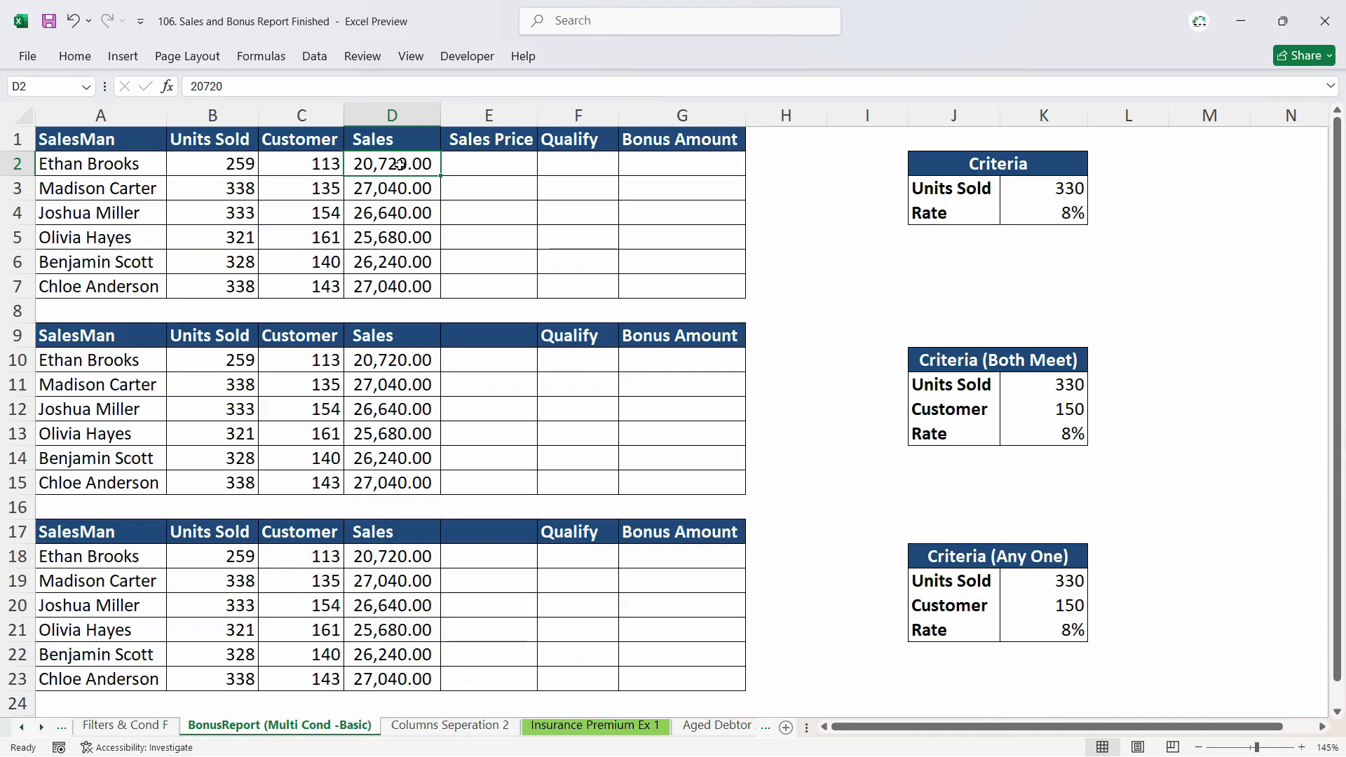
click(489, 165)
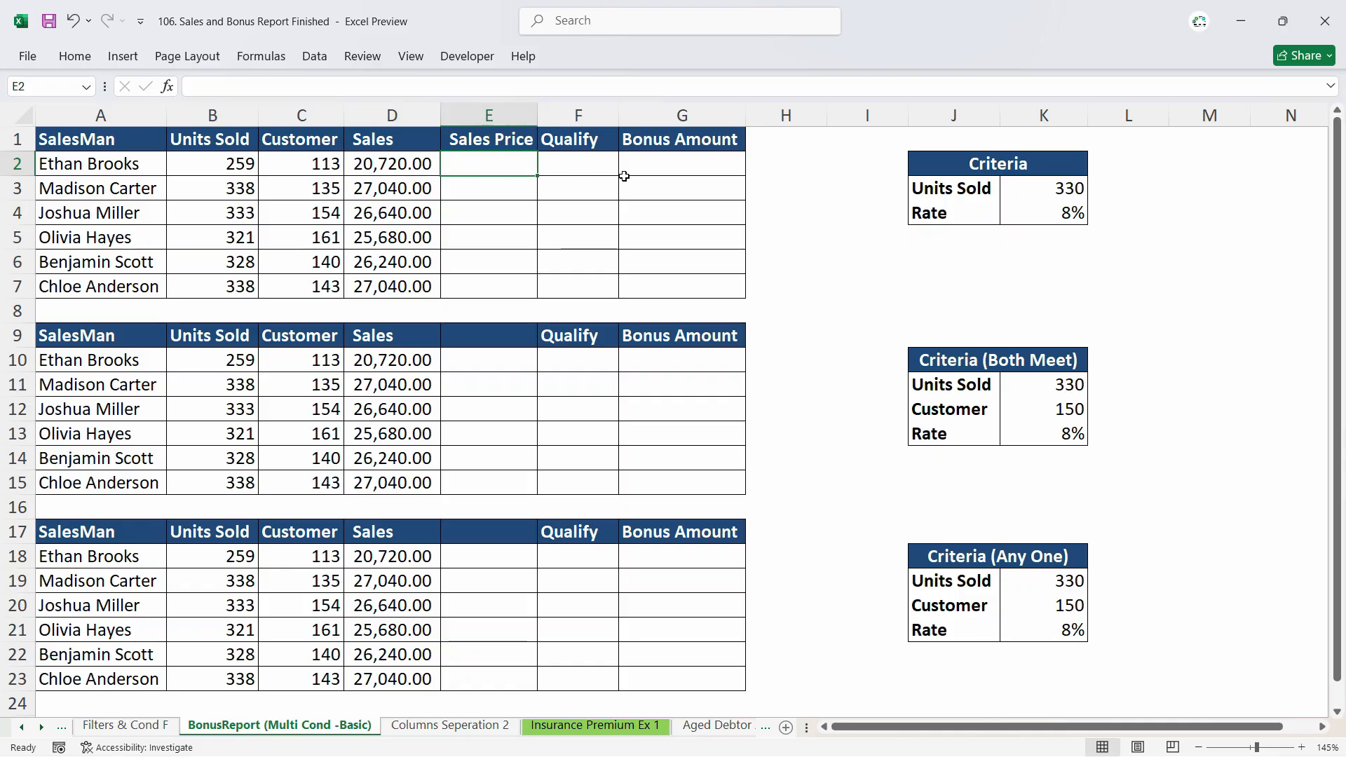
text(=)
click(410, 177)
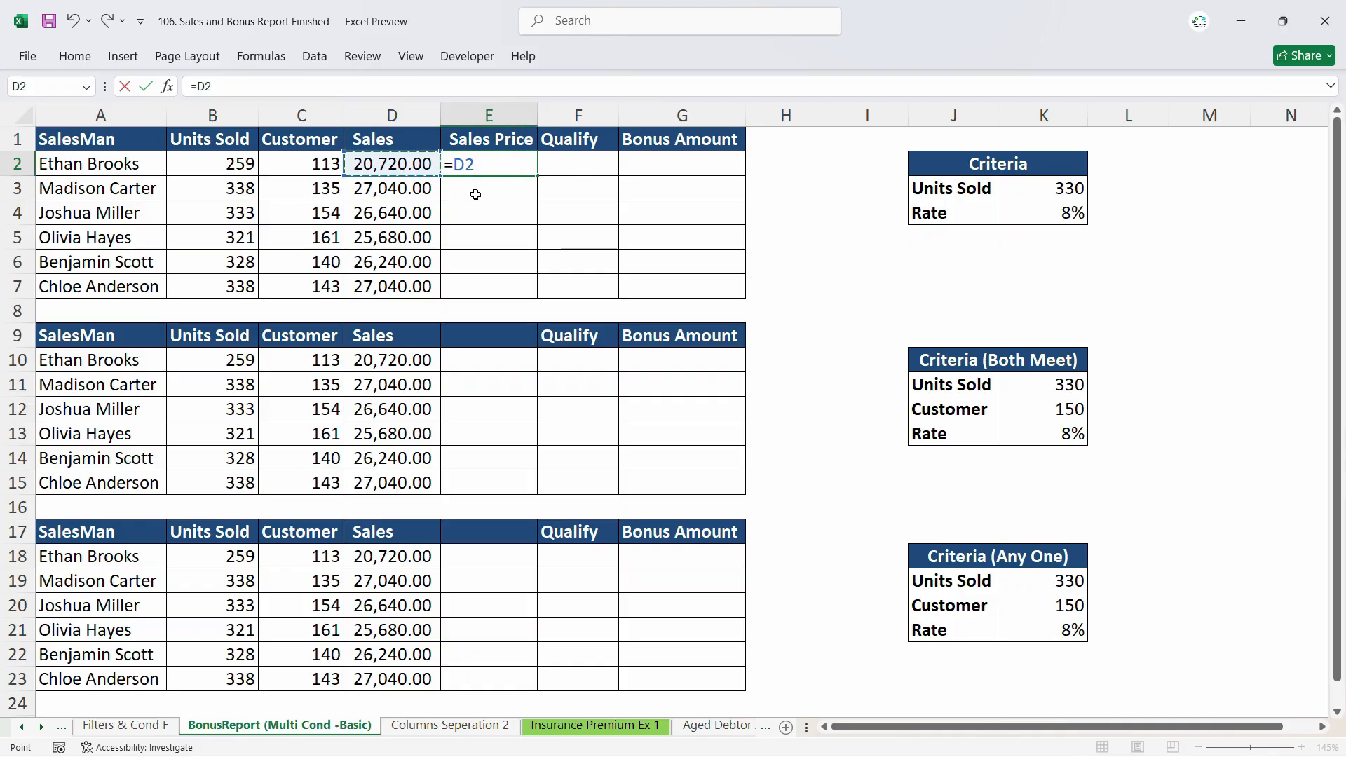
text(/)
click(190, 171)
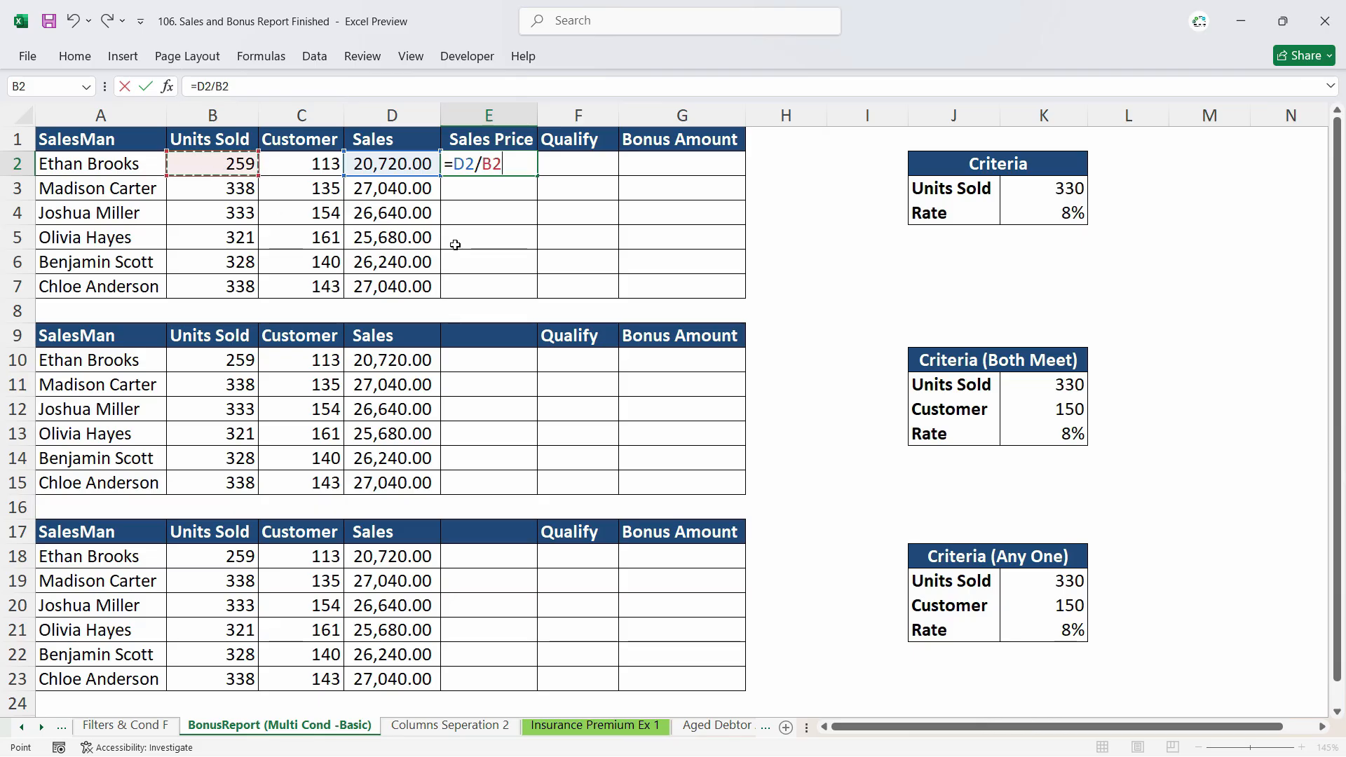
key(Return)
- Fill the Sales Price formula from E2 down to E7 and check the copied formulas
click(517, 165)
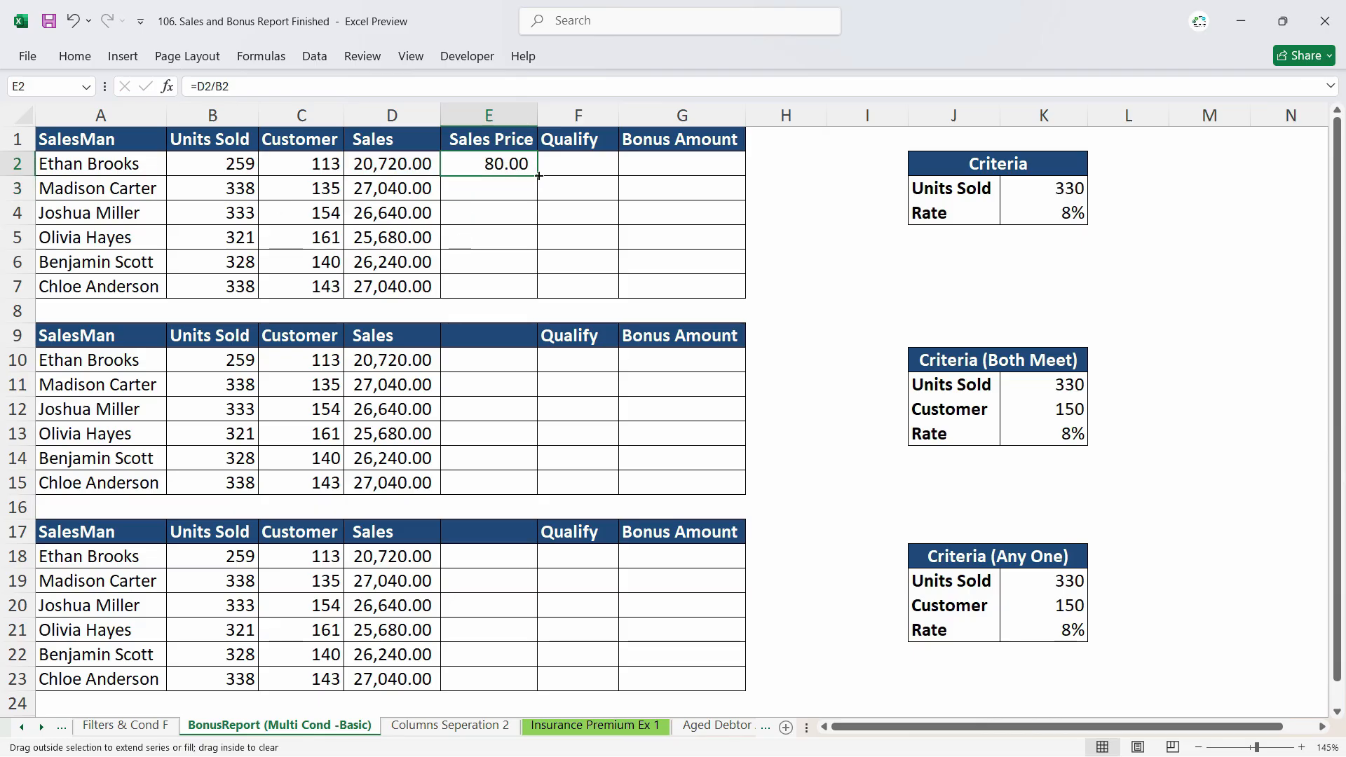
mouse_move(538, 176)
mouse_down()
mouse_move(526, 291)
mouse_move(538, 178)
mouse_up()
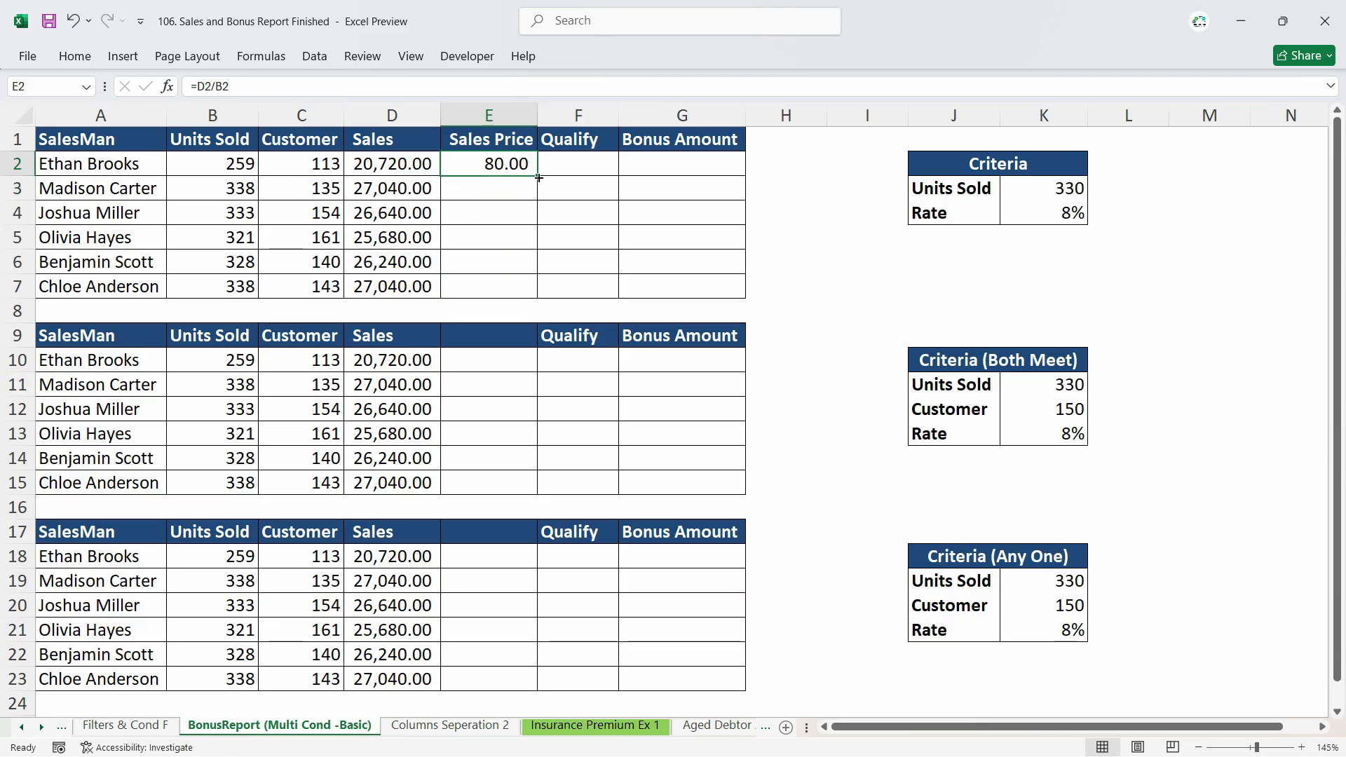
double_click(539, 178)
click(501, 263)
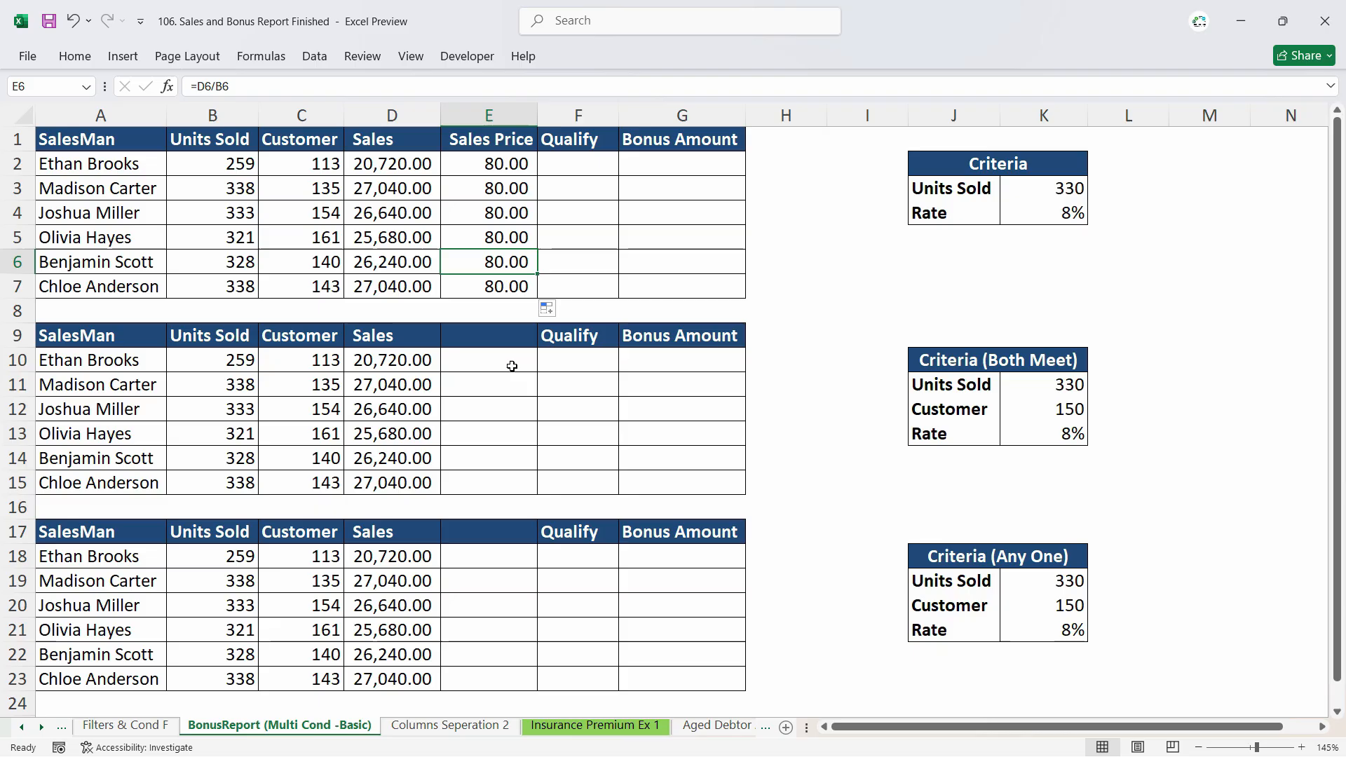
click(485, 163)
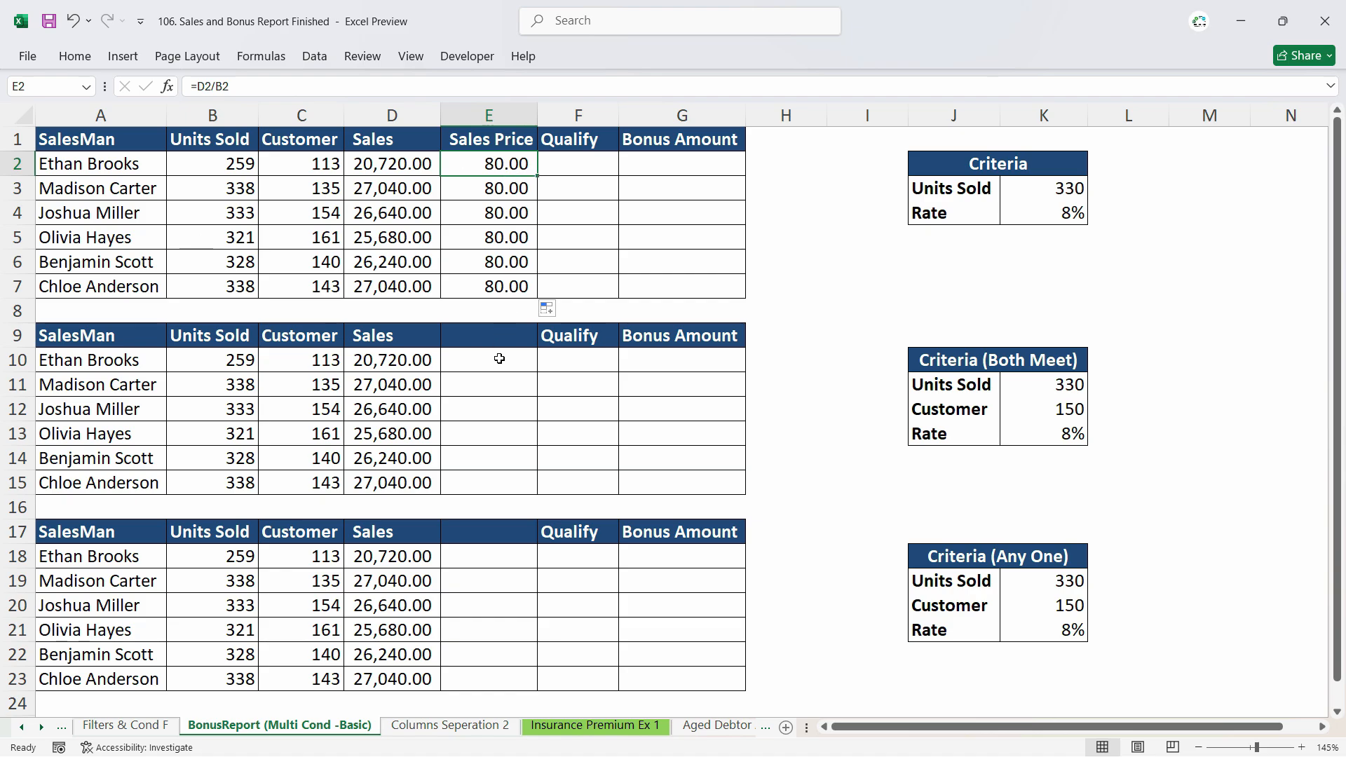
- Review the Units Sold and Rate entries in the first Criteria table, ending on the first Qualify cell, F2
click(1007, 165)
key(F2)
click(1031, 197)
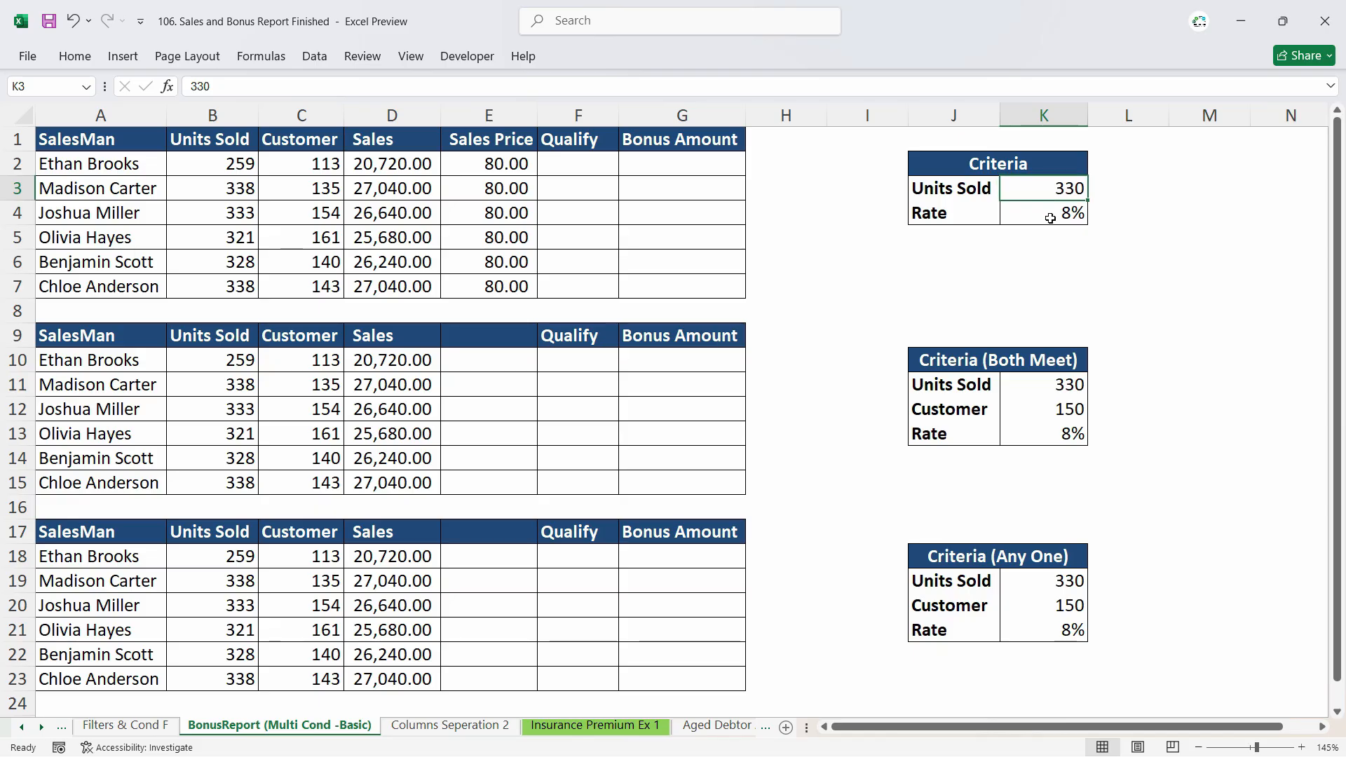
click(969, 194)
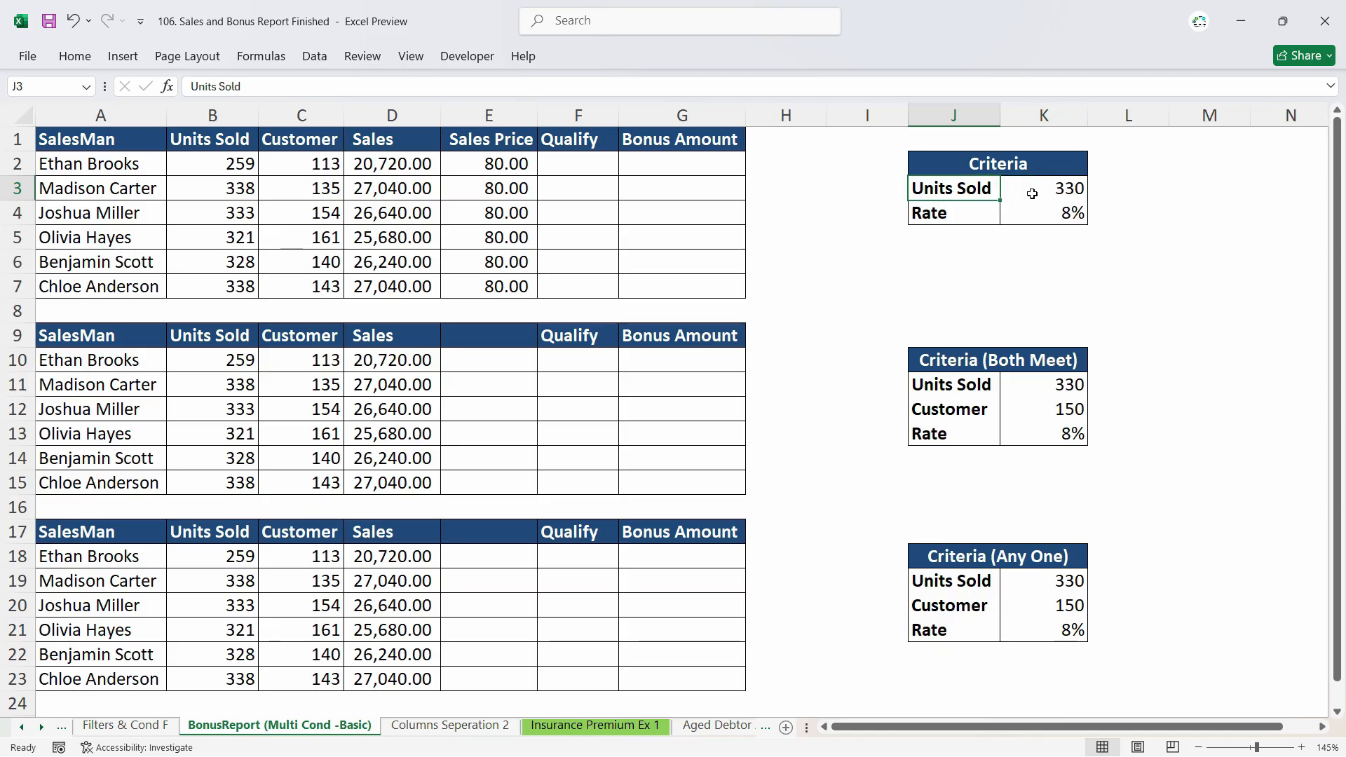
click(1038, 190)
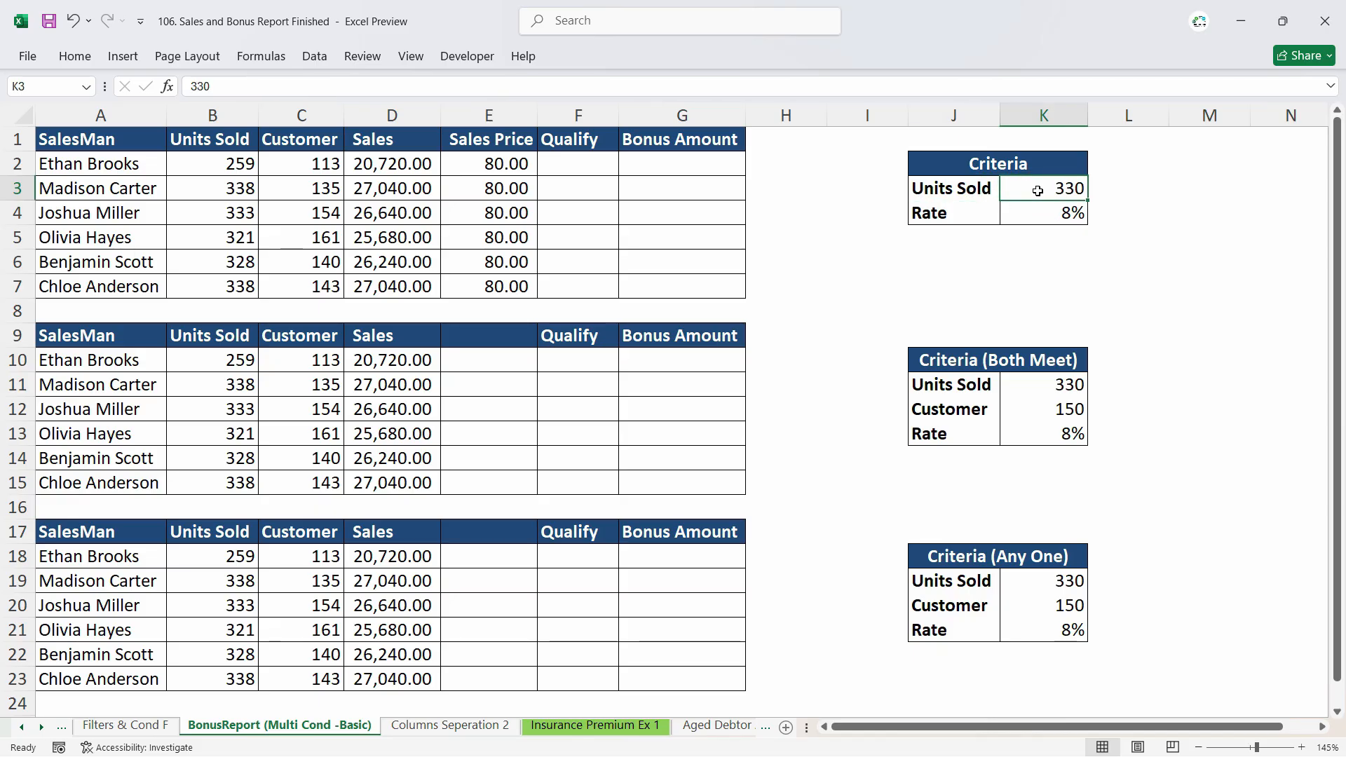
click(1077, 217)
click(578, 164)
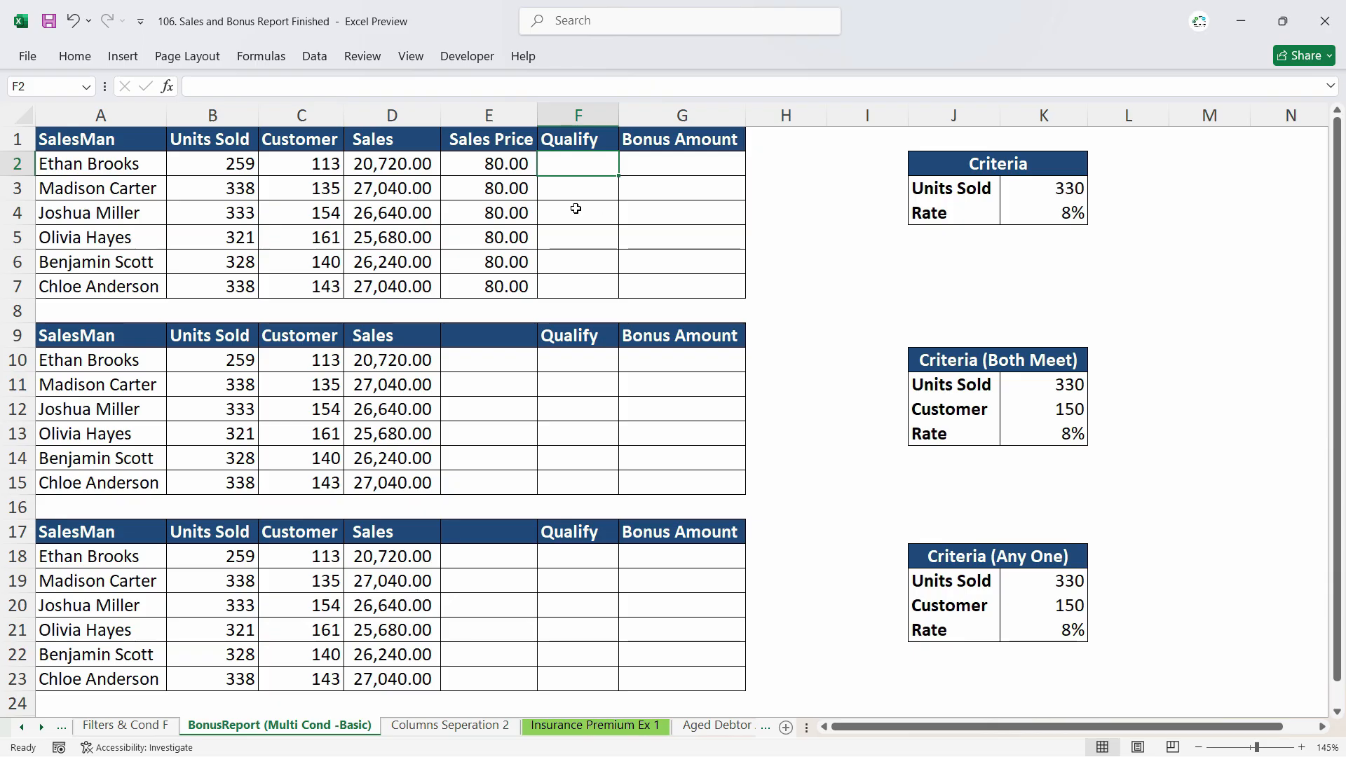
- Enter =IF(B2>=K3,"Yes","No") in F2 to test the first salesman's units sold against the Units Sold criterion
click(224, 164)
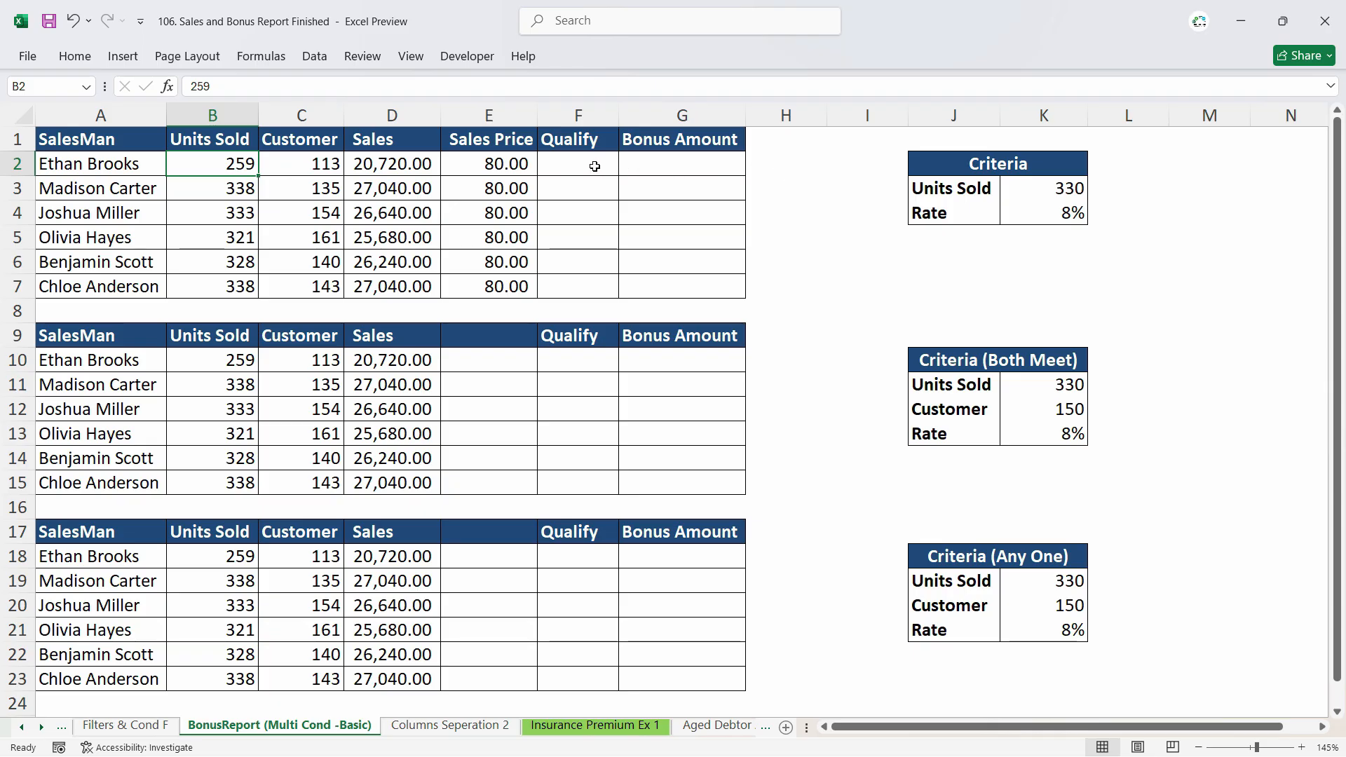
click(1048, 189)
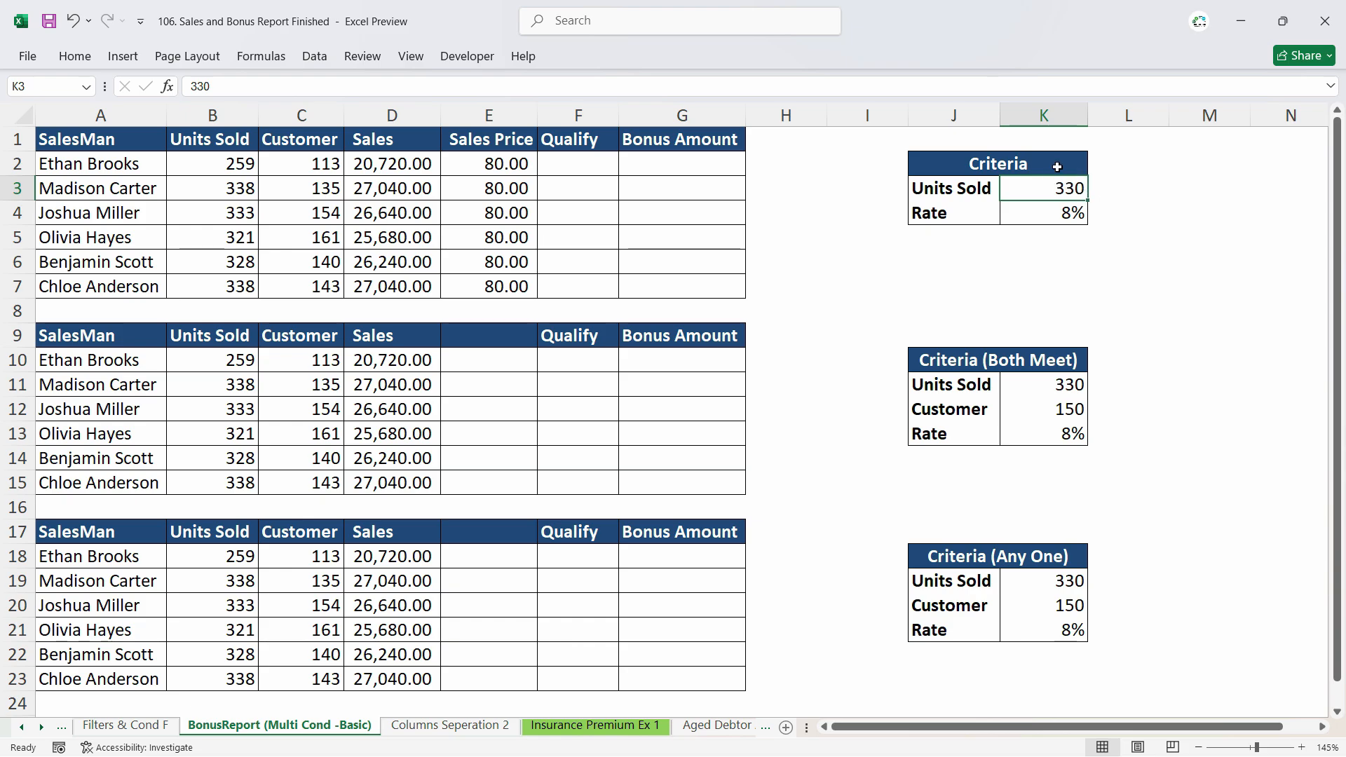
click(581, 165)
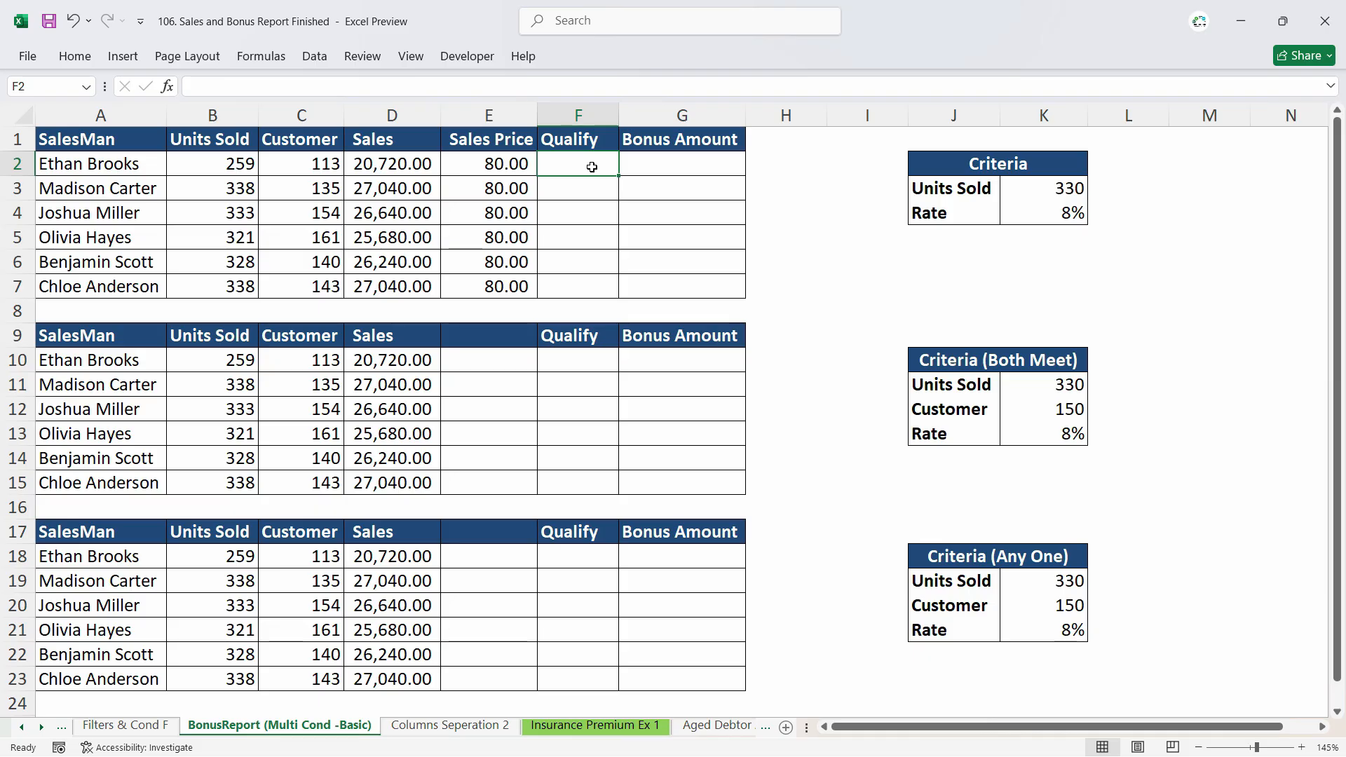
text(=)
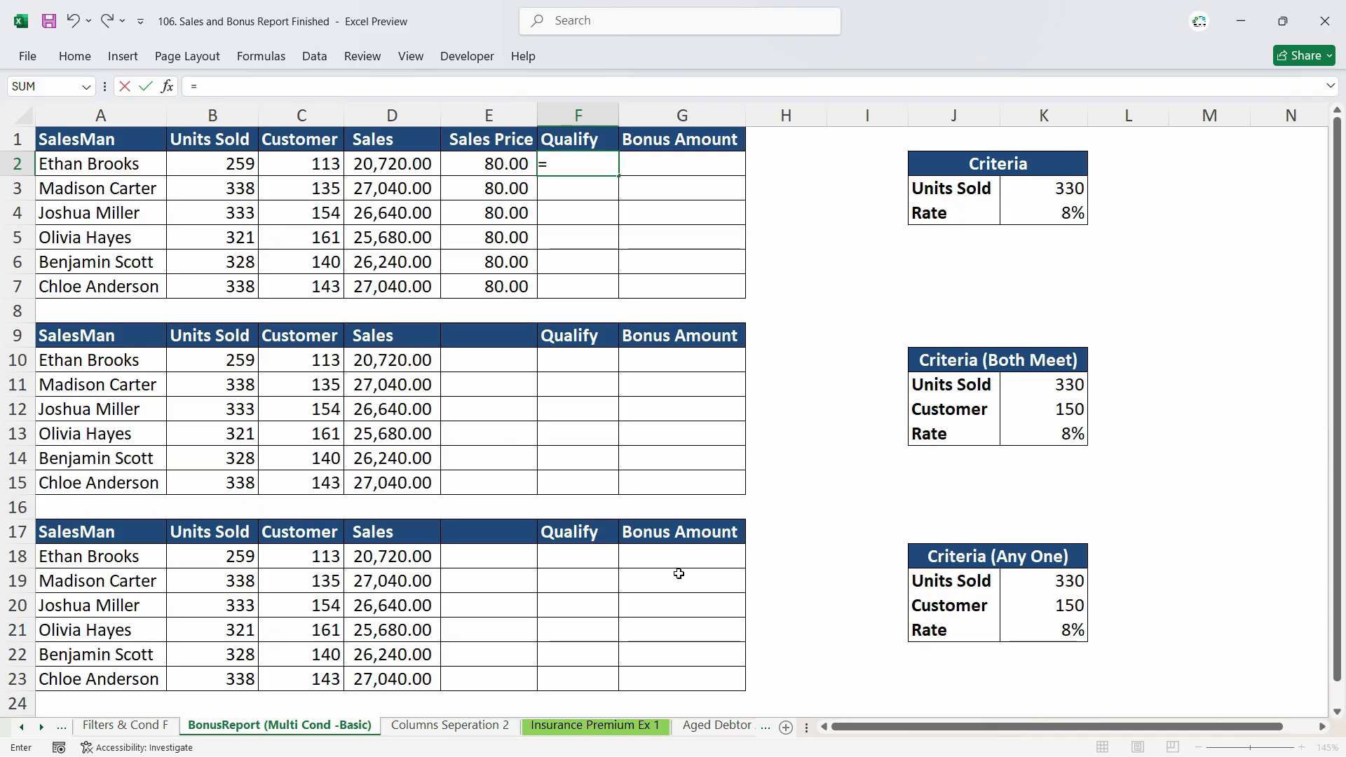
text(IF()
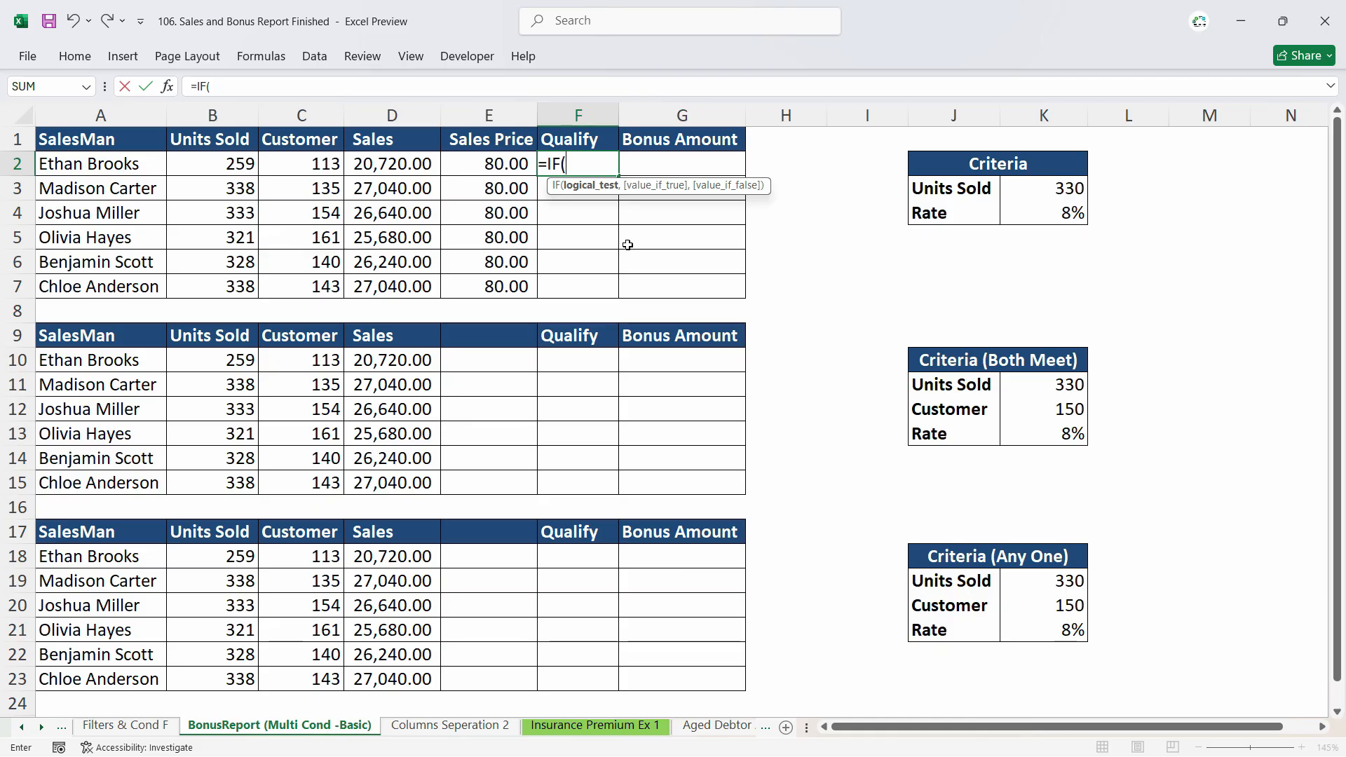
click(229, 164)
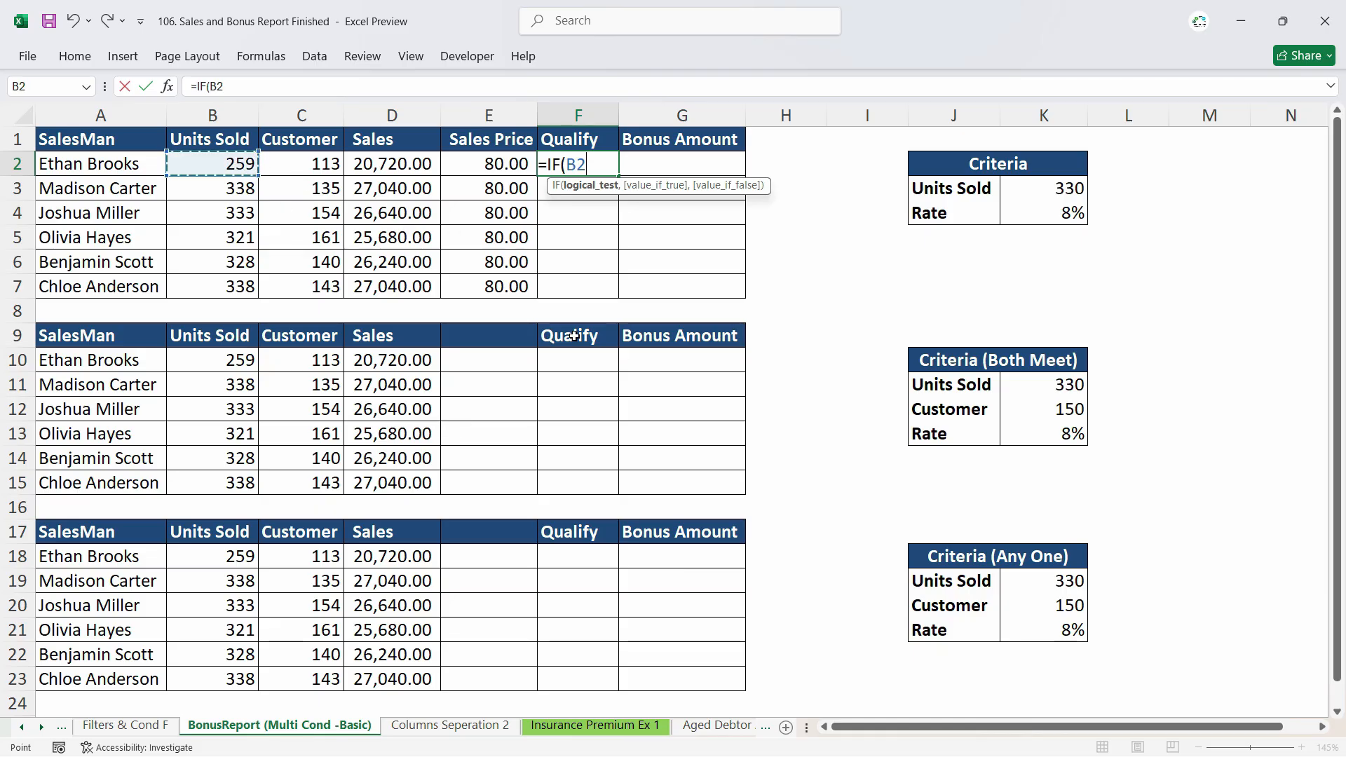
text(>=)
click(1067, 187)
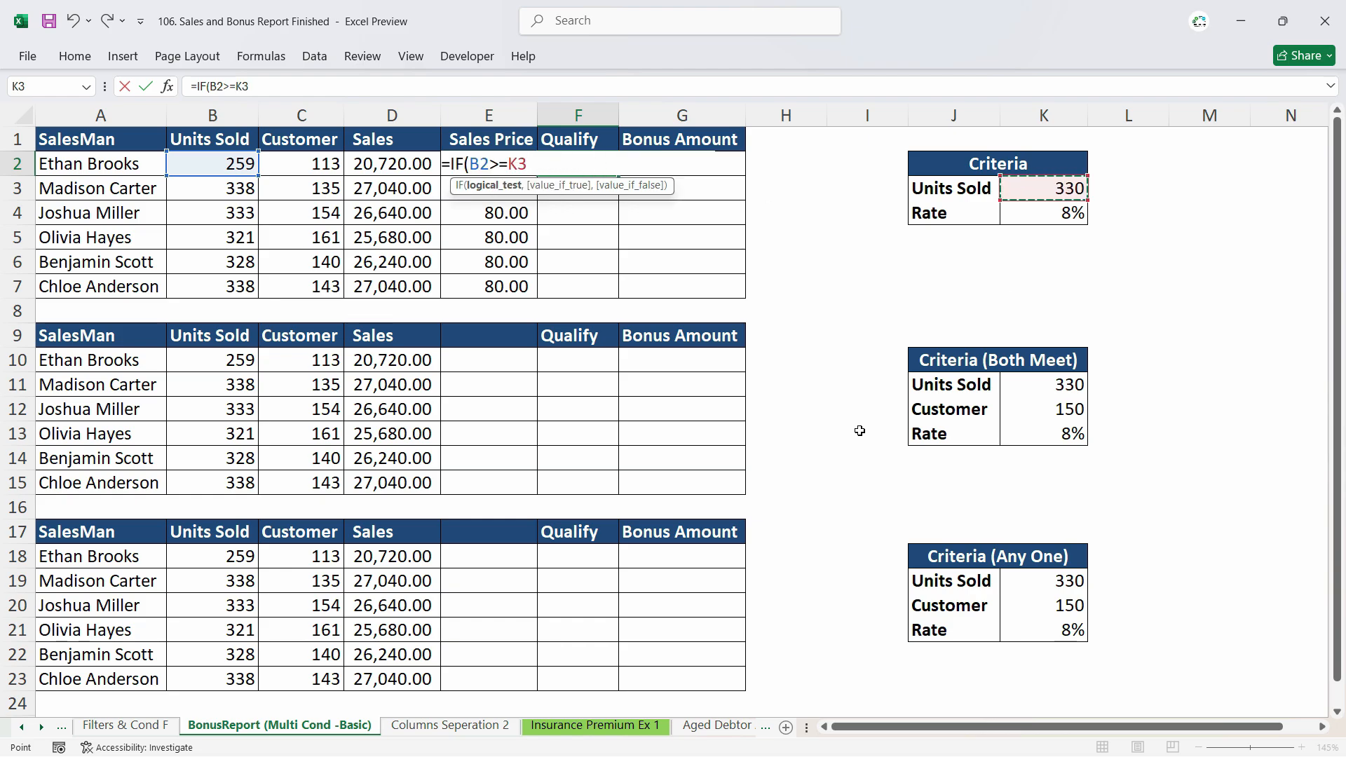
text(,")
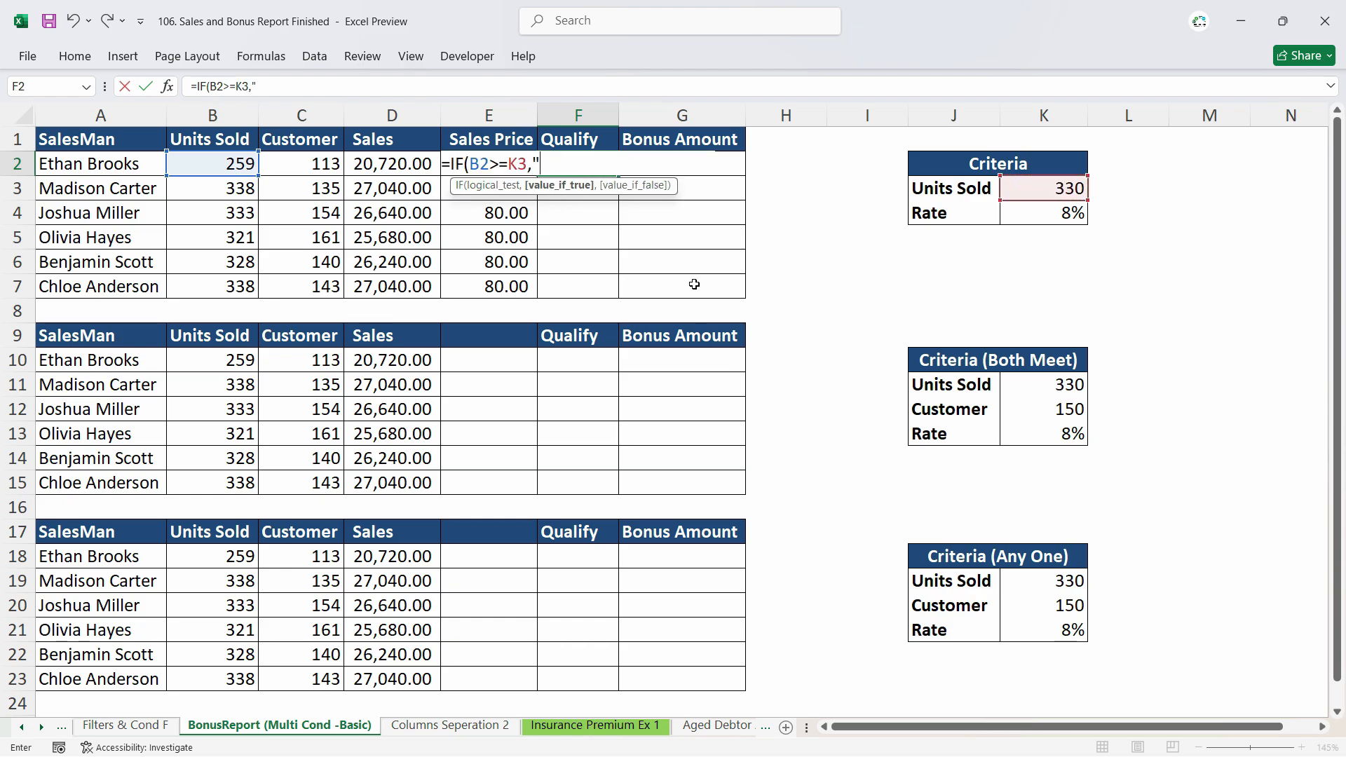
text(Yes:)
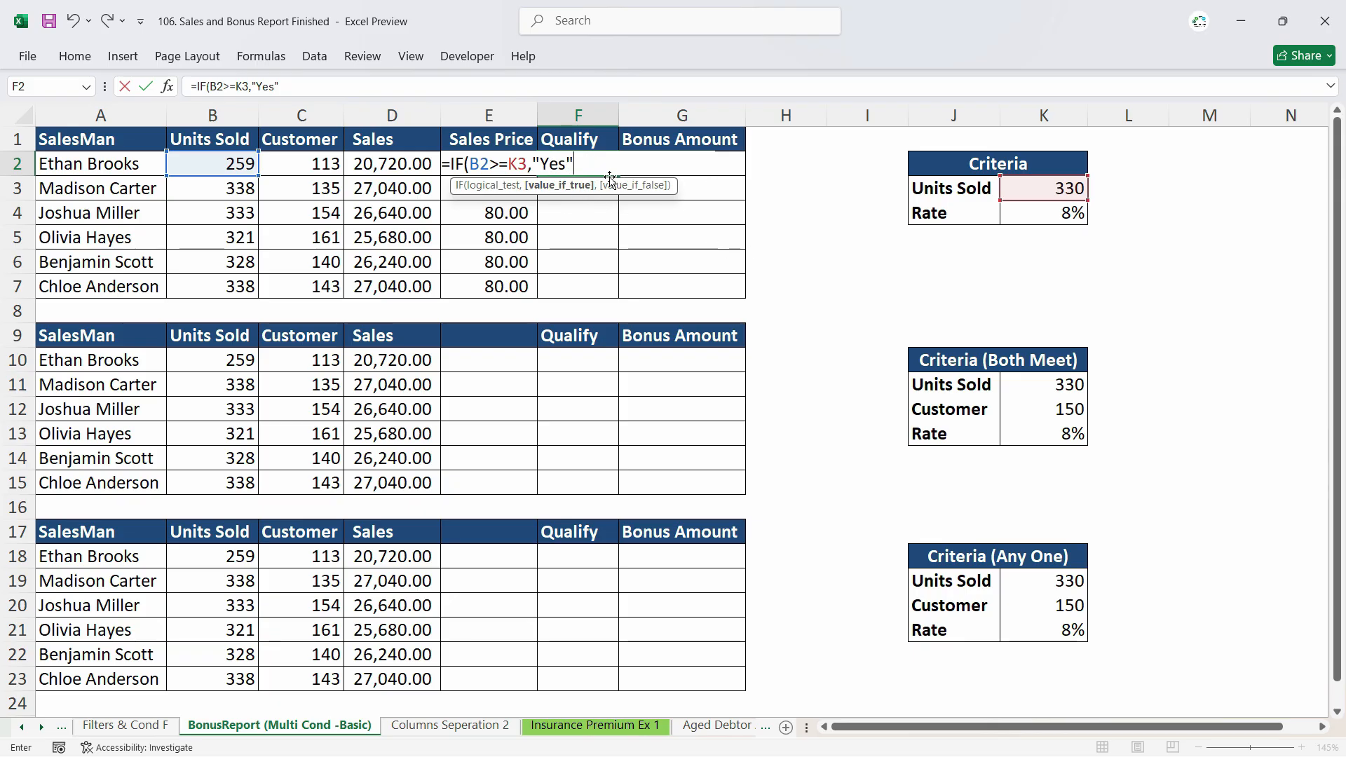
text(,"No")
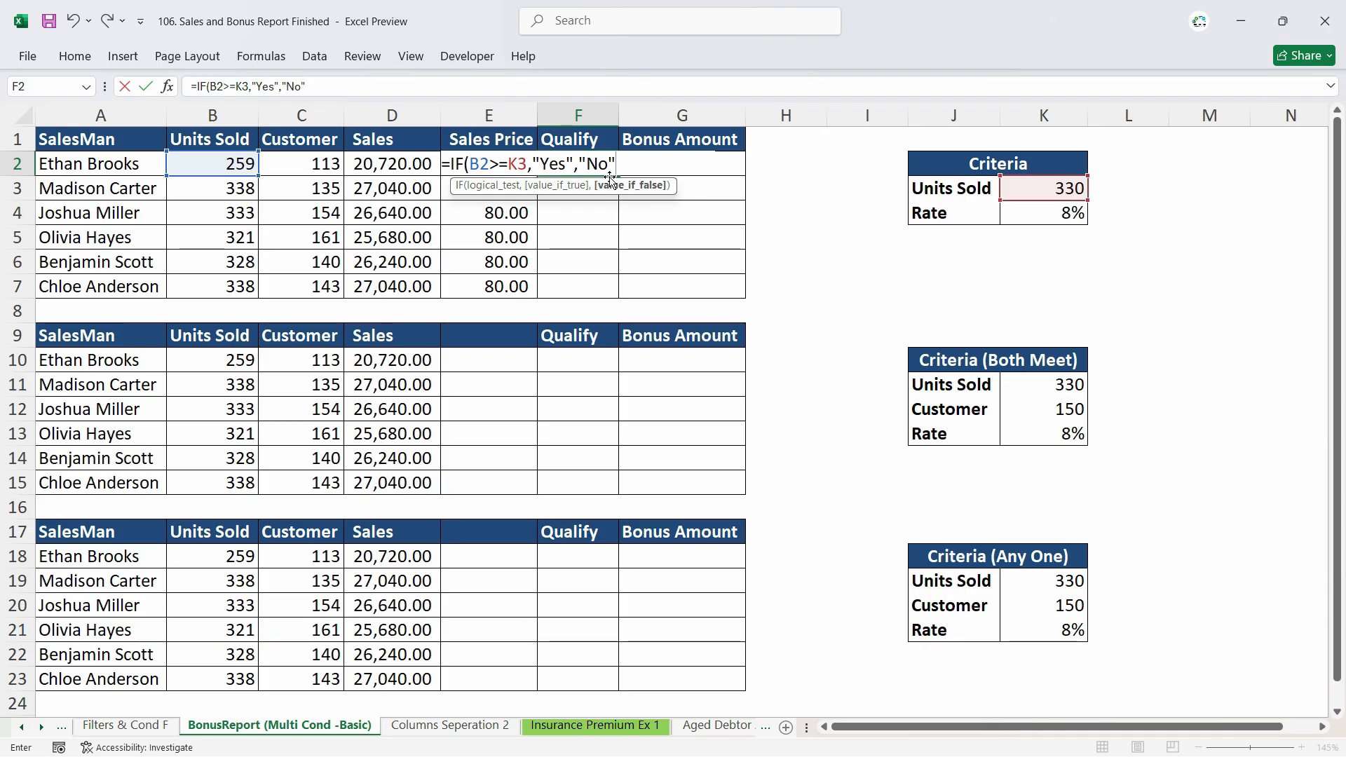
key(Return)
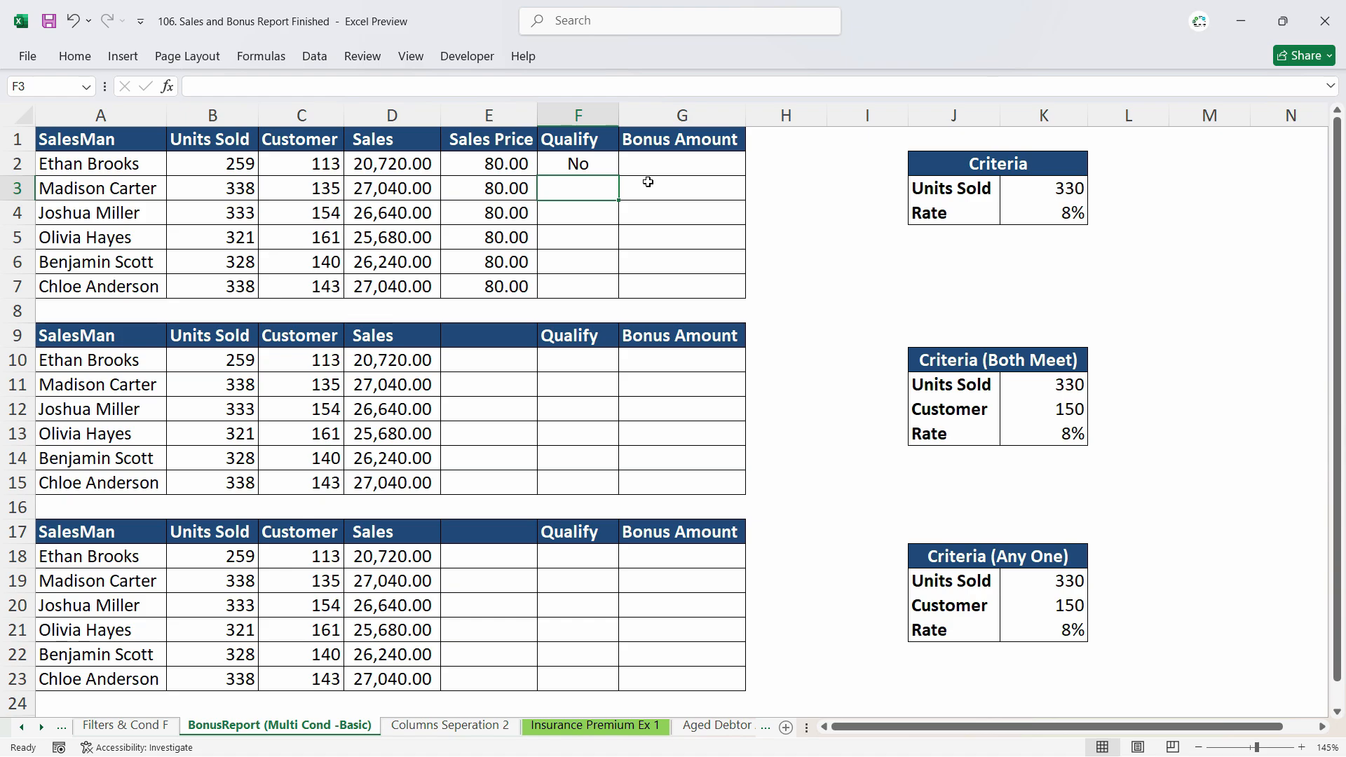
- Fill the Qualify formula from F2 down to F7
key(Up)
click(238, 166)
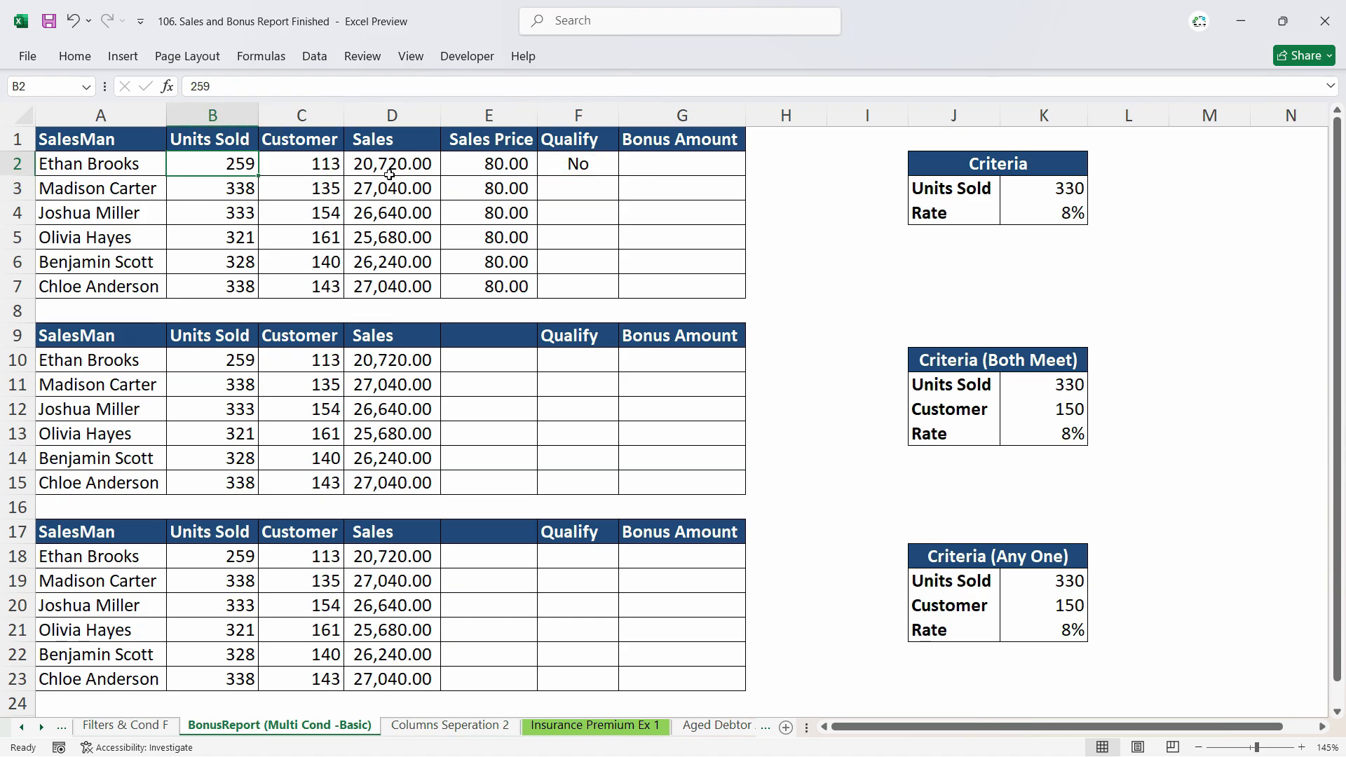
click(612, 174)
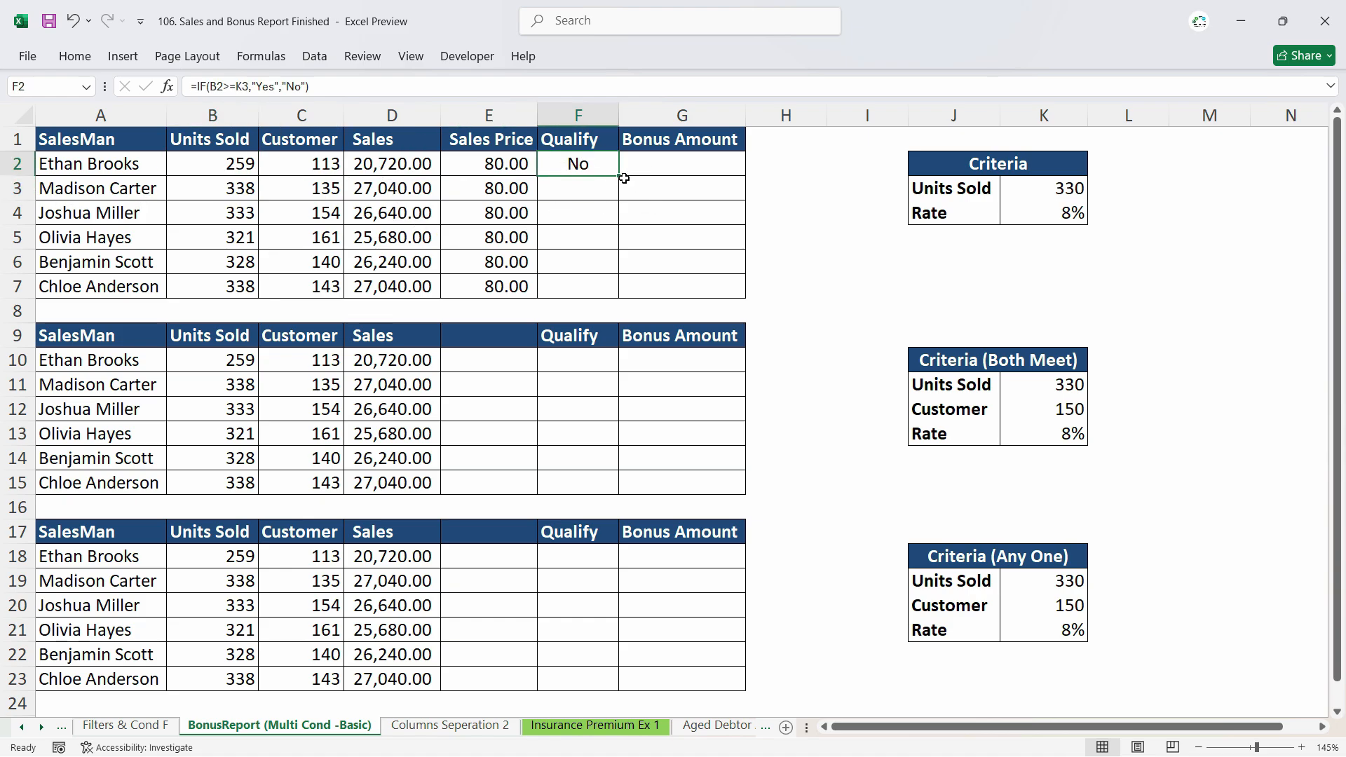
double_click(621, 178)
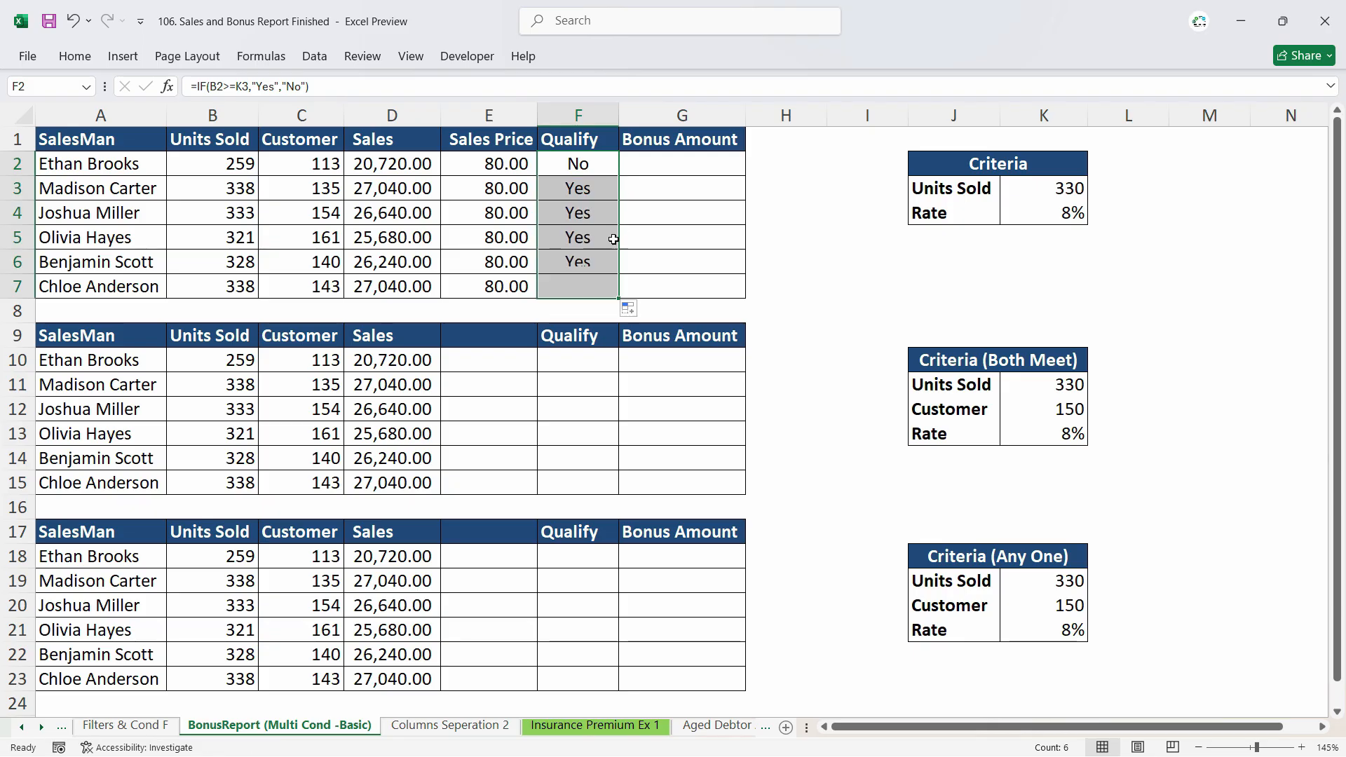
- Inspect the copied Qualify formulas in F6 and F7, comparing their criteria references with the units sold
click(583, 261)
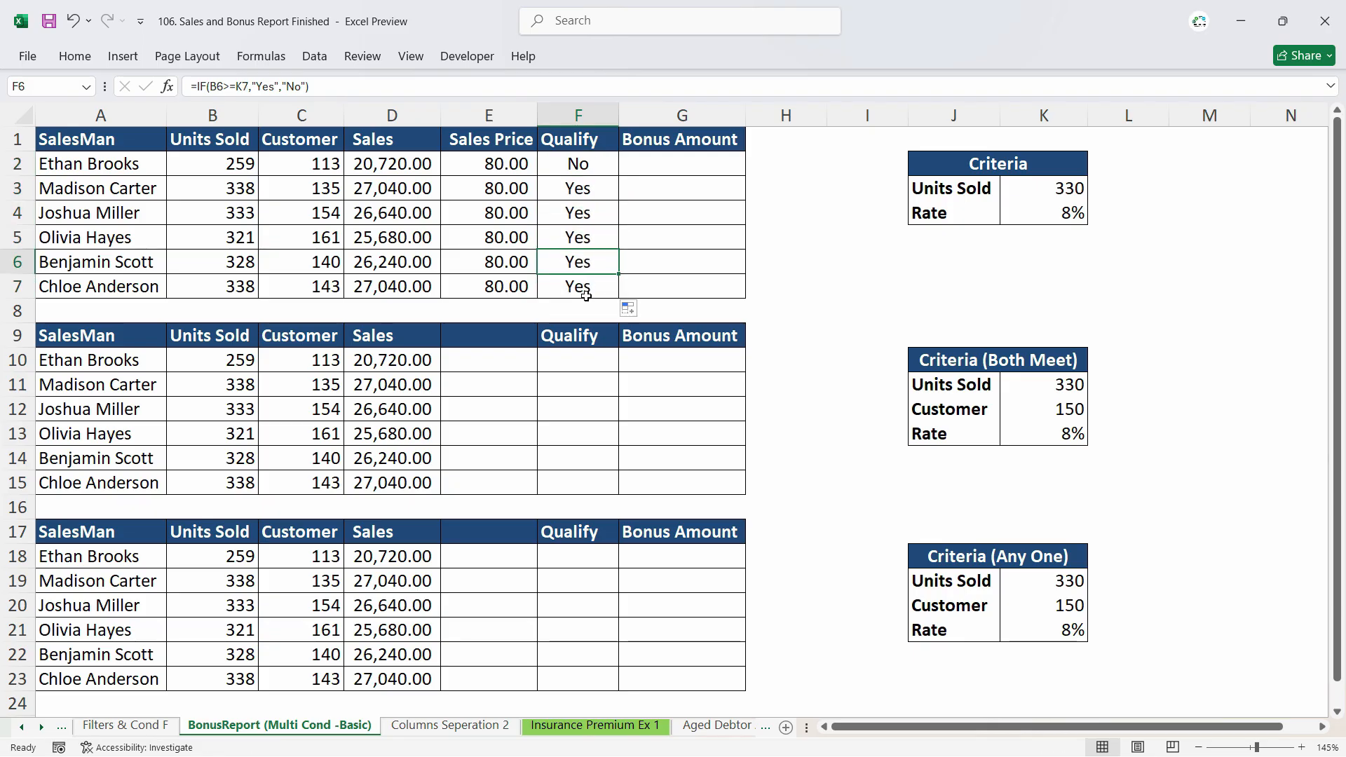
click(238, 281)
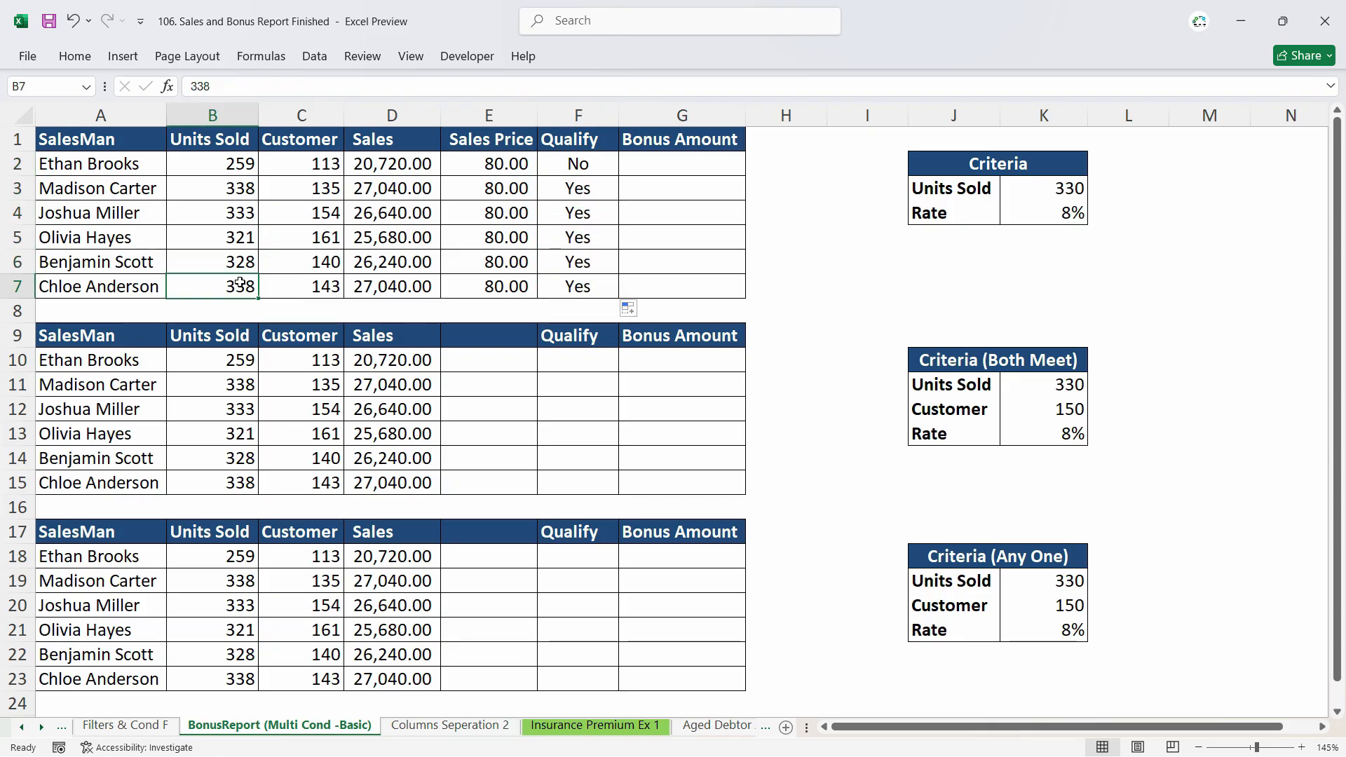
key(Up)
click(244, 286)
click(600, 295)
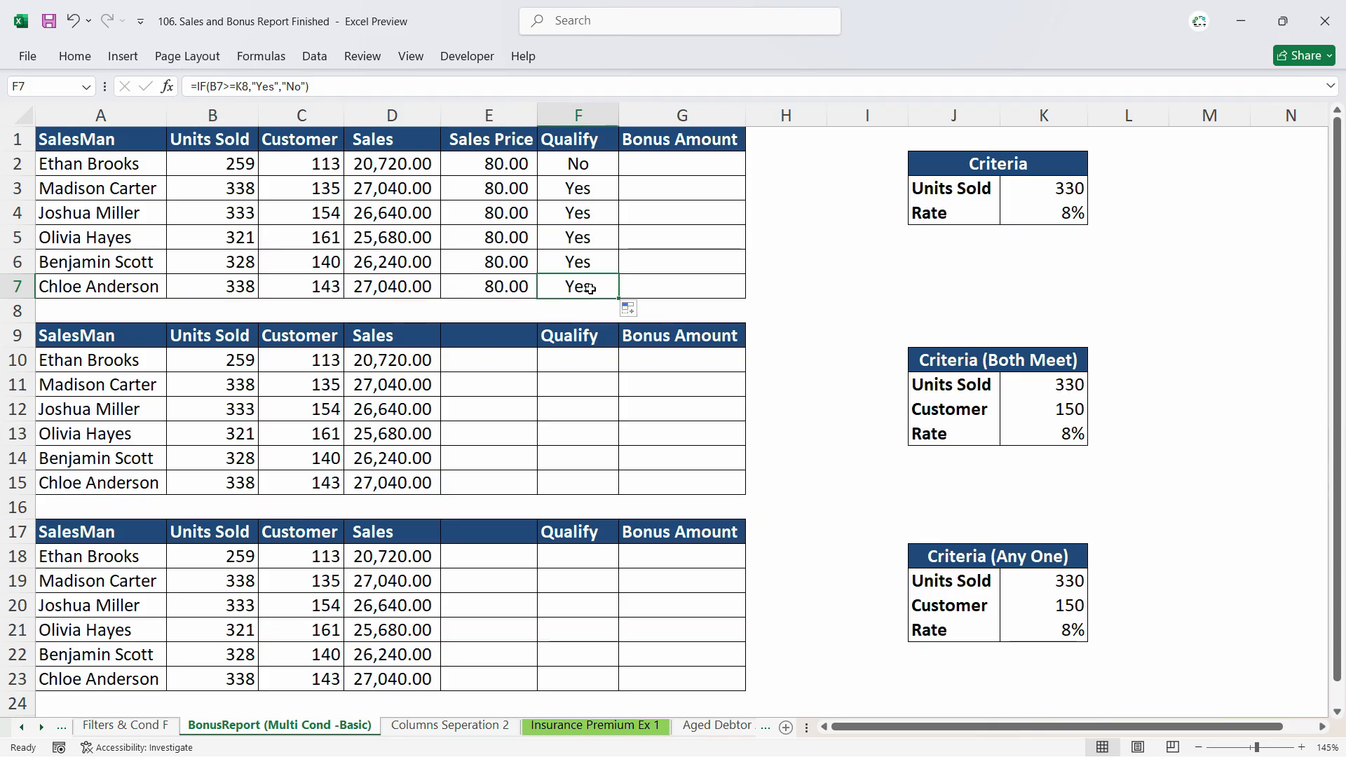
double_click(591, 288)
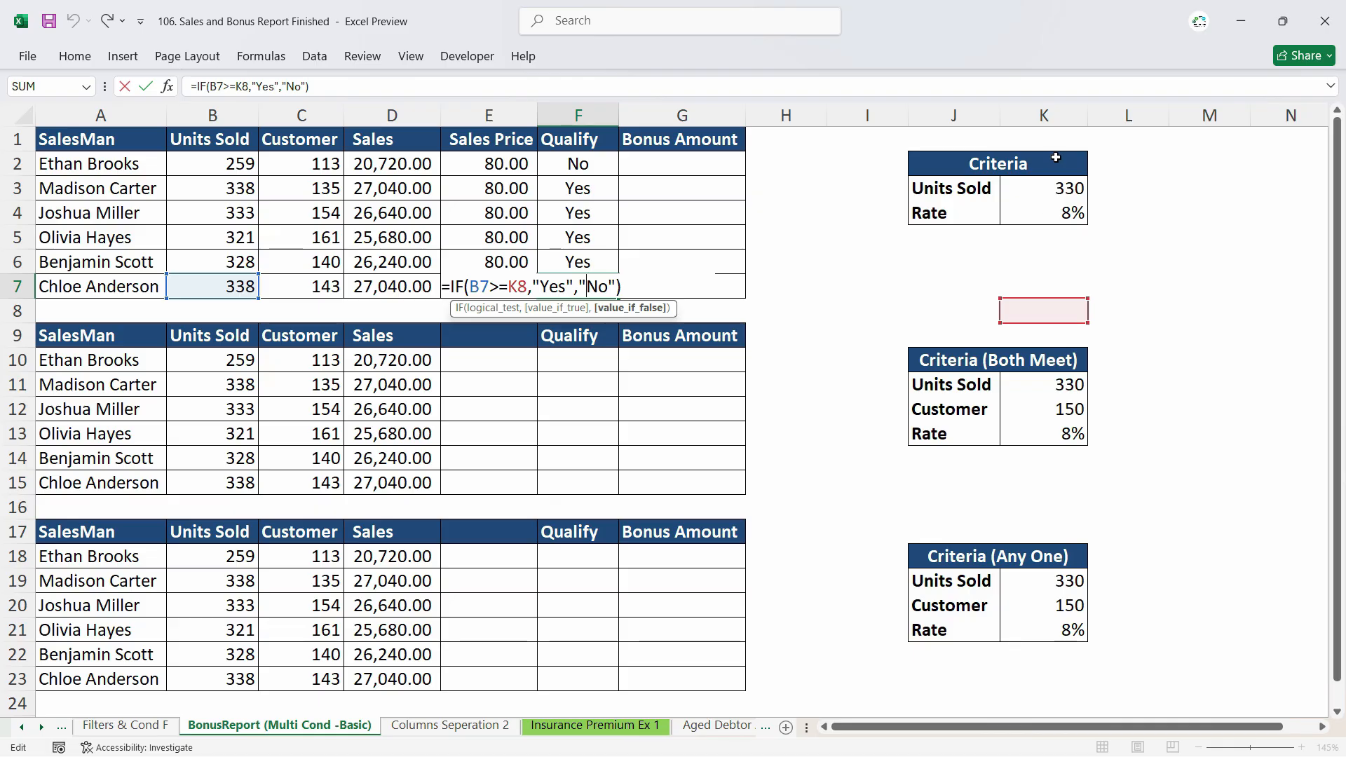
key(Escape)
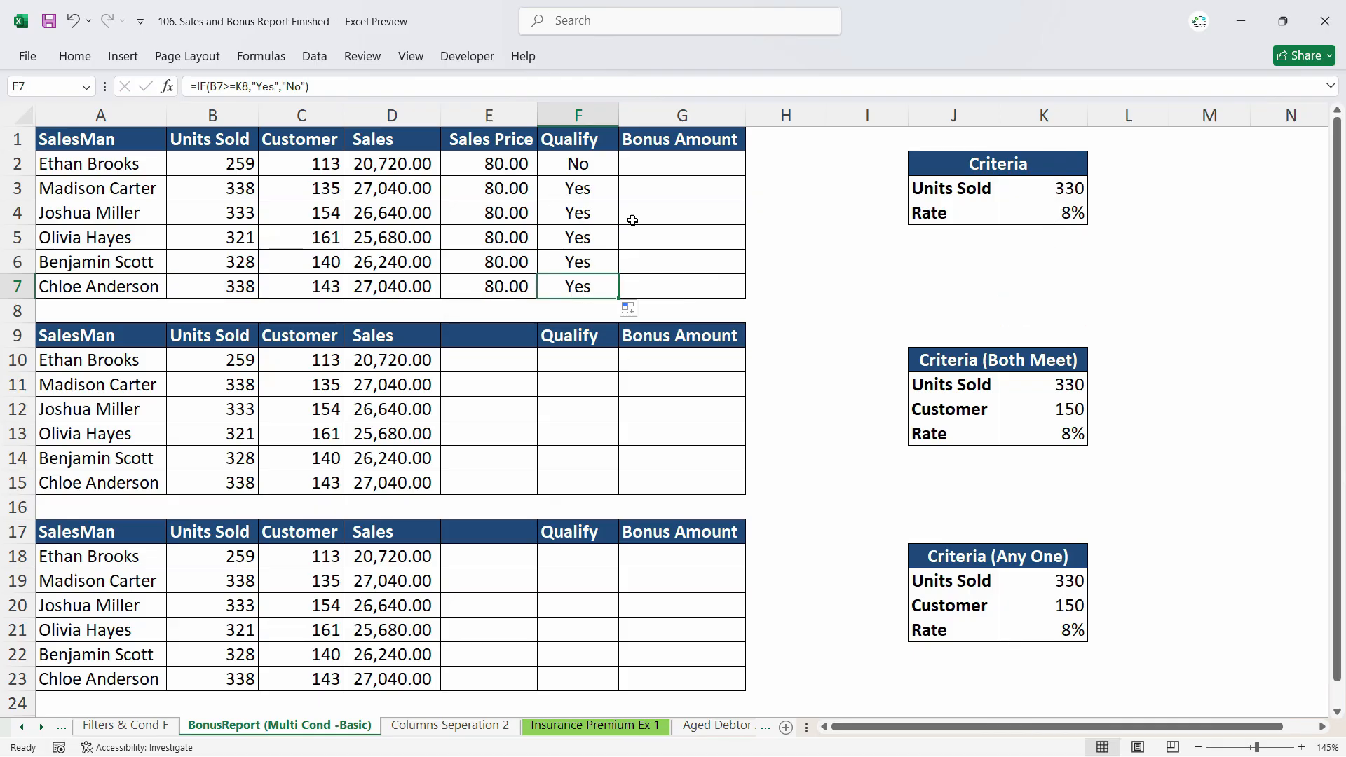
- Make the criteria reference in F2's Qualify formula absolute as $K$3
click(585, 163)
double_click(585, 163)
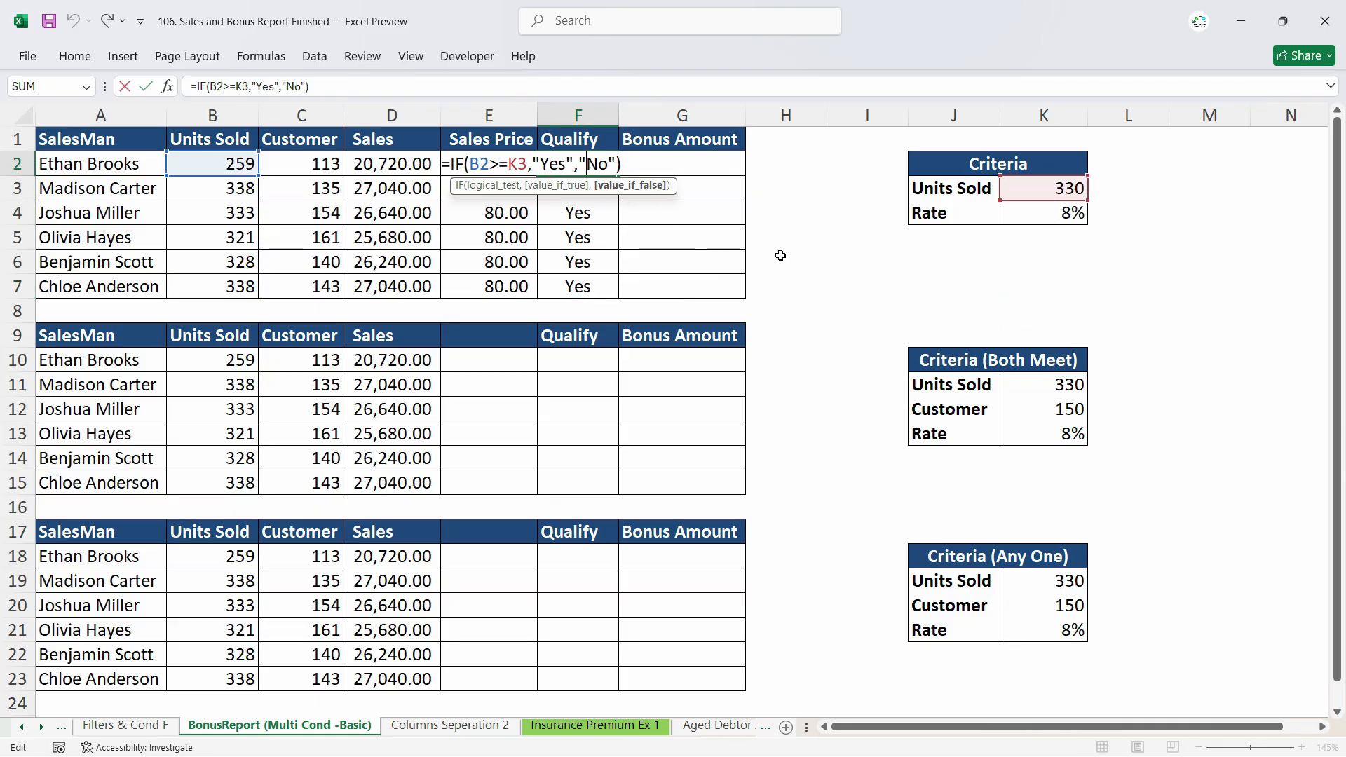
key(Escape)
double_click(574, 169)
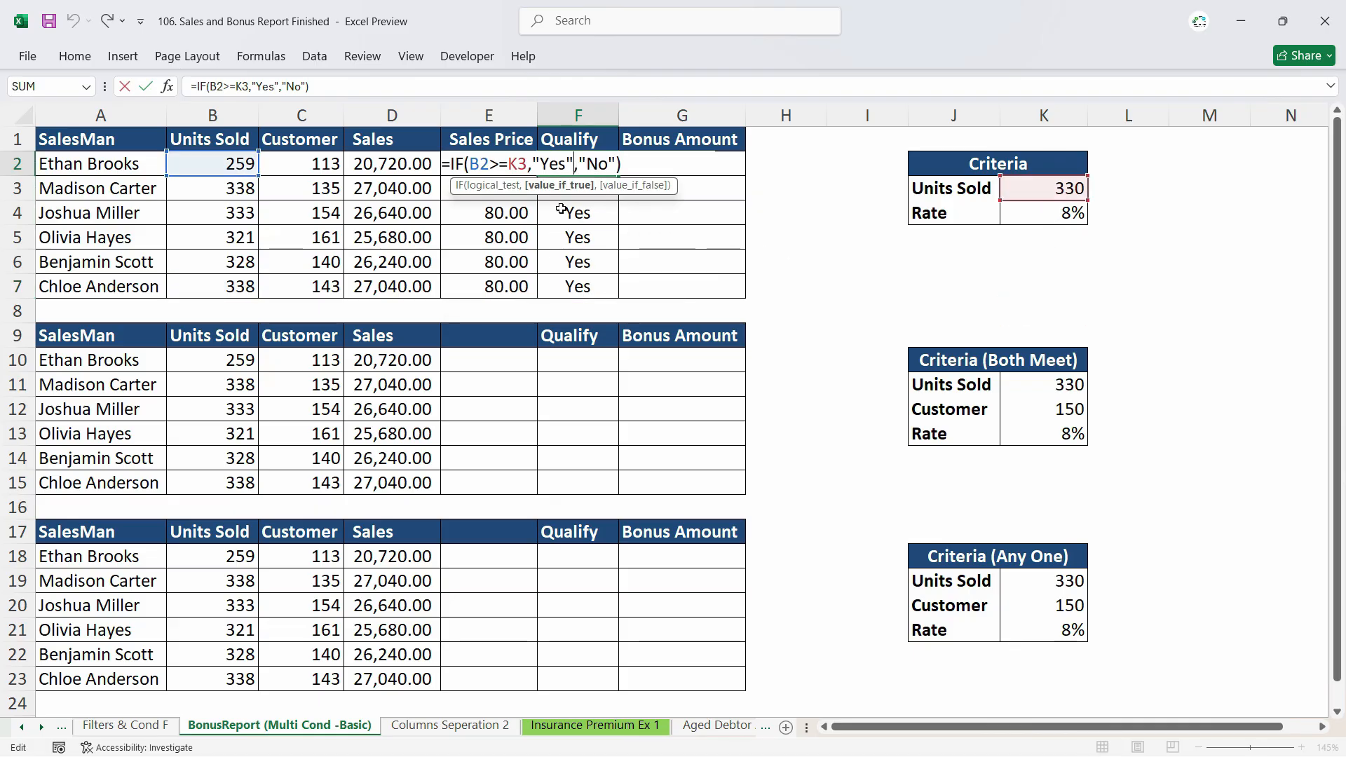
click(515, 162)
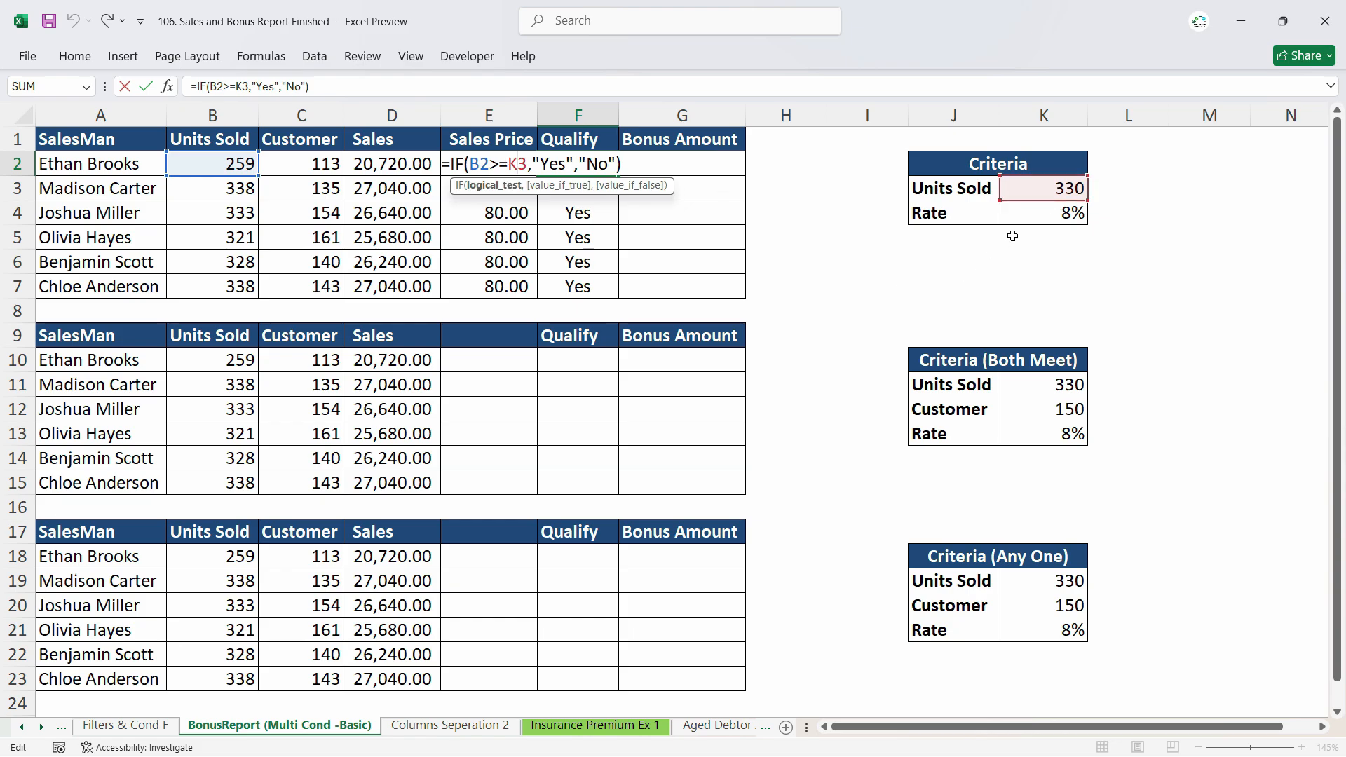
key(F4)
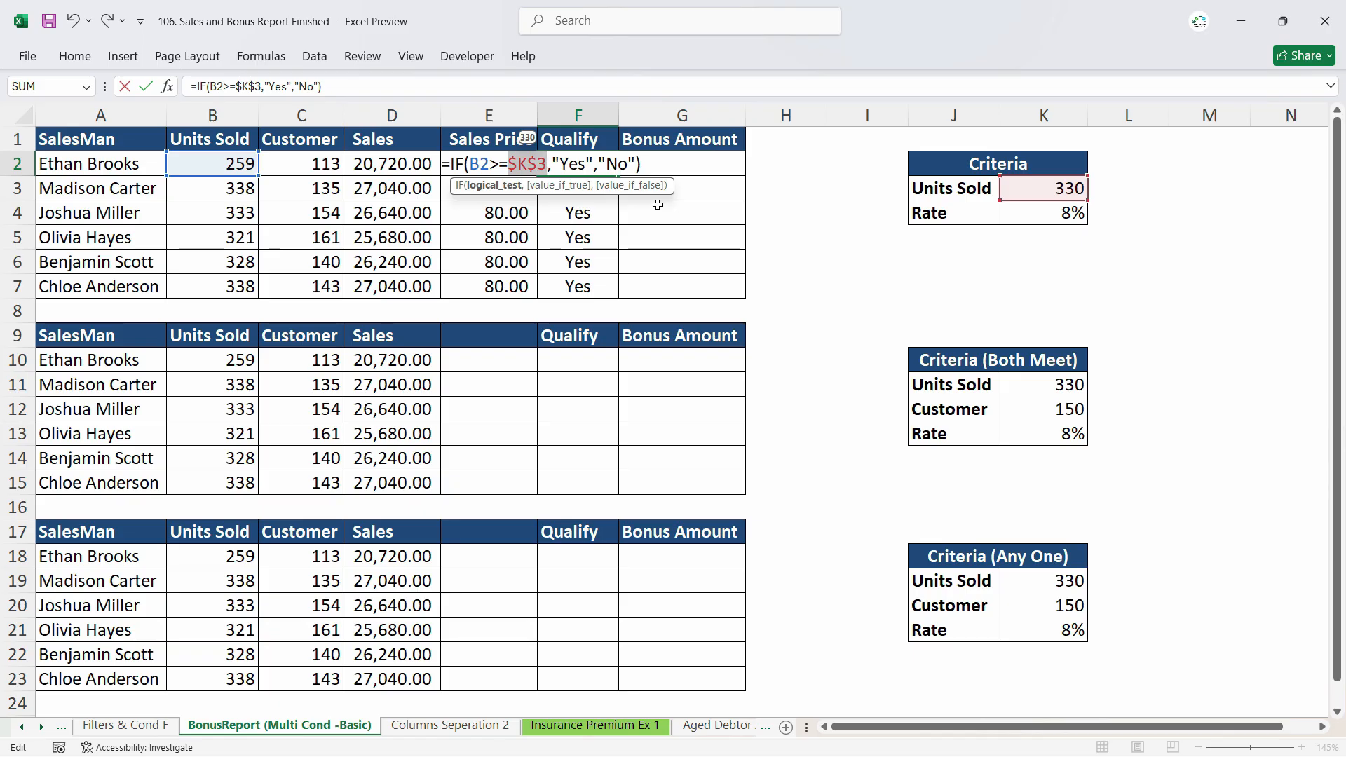
key(Return)
- Name the Units Sold value cell K3 in the first Criteria table target
click(1035, 190)
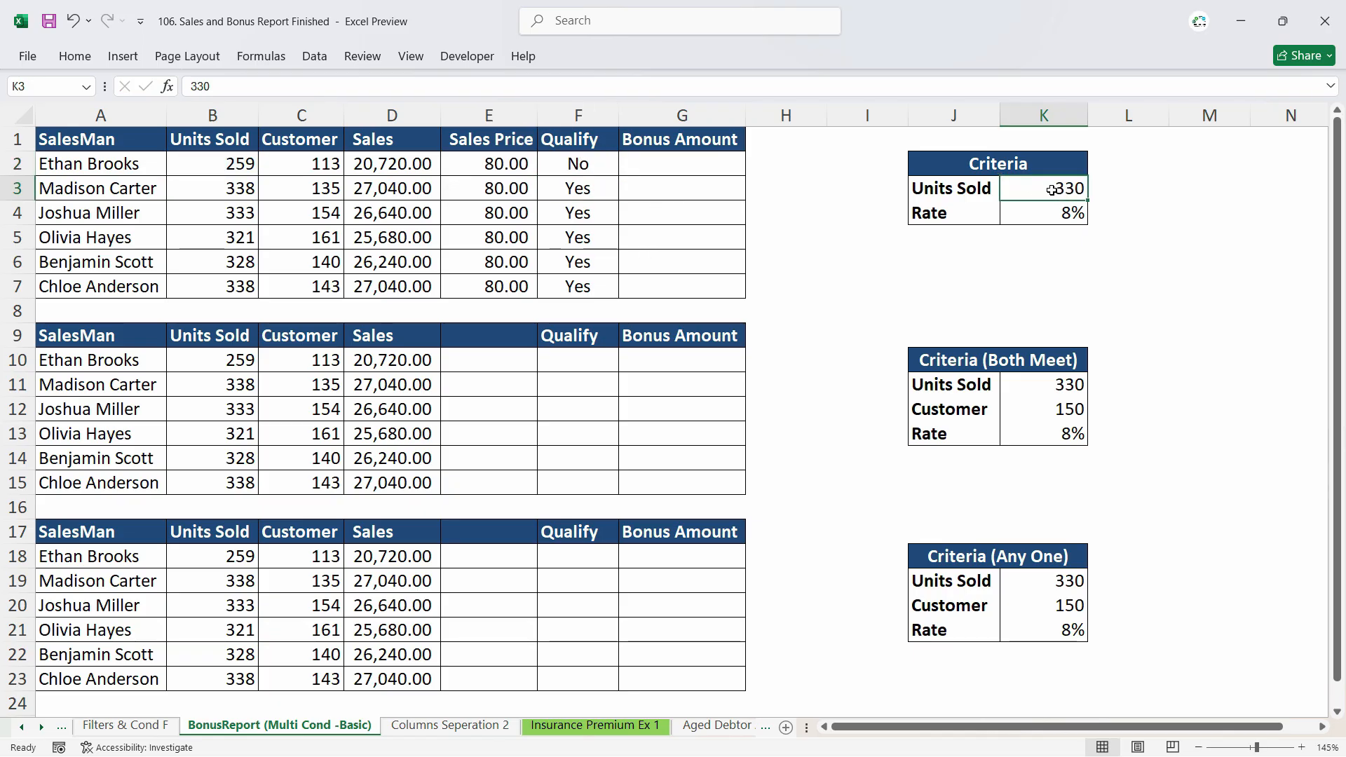
click(66, 94)
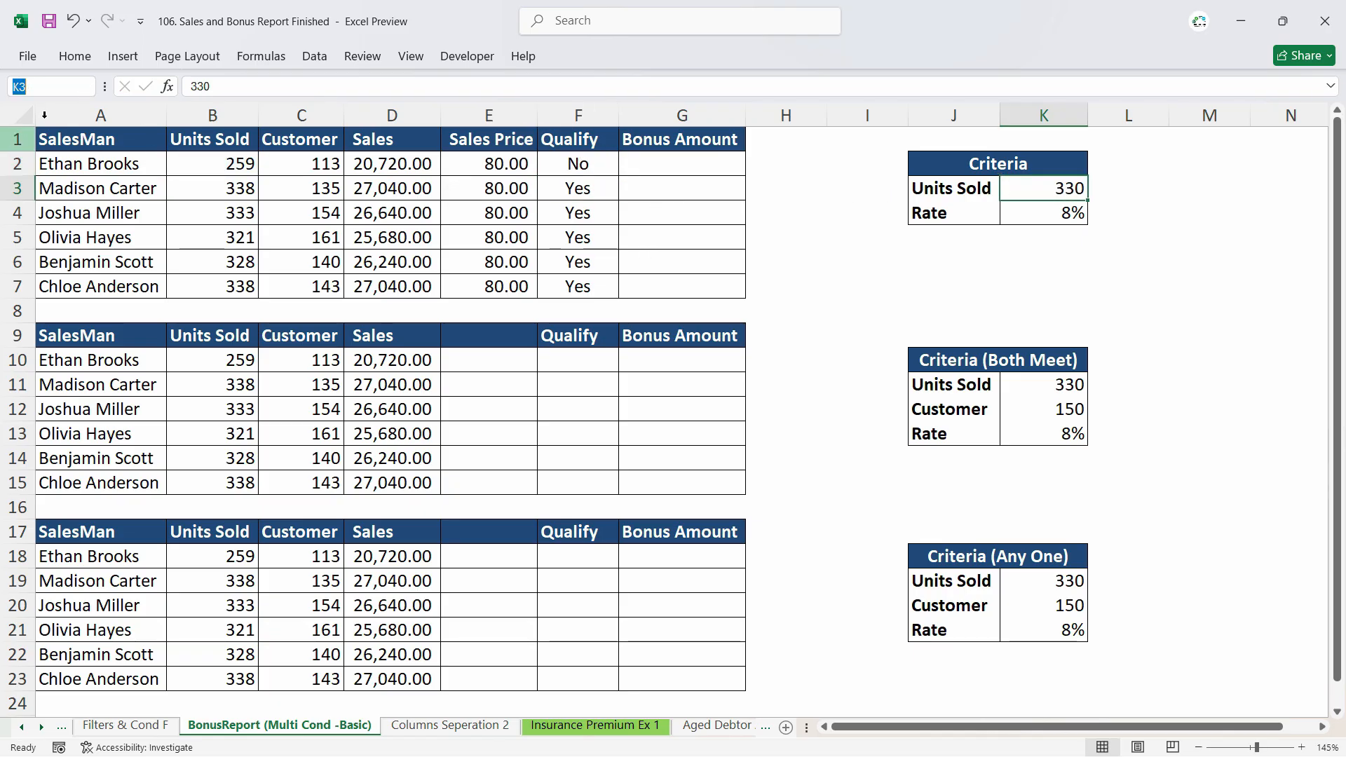
text(target)
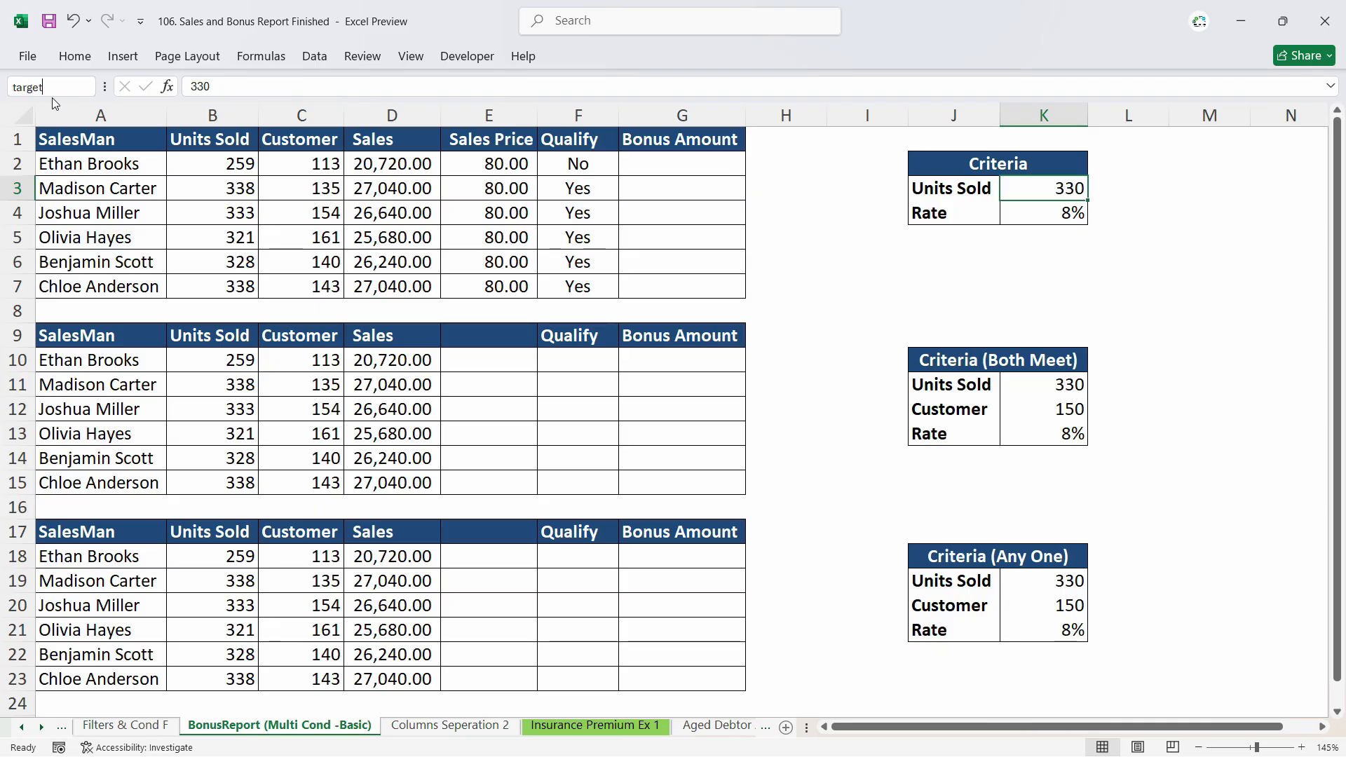
key(Return)
- Replace $K$3 in F2's Qualify formula with the named cell, giving =IF(B2>=target,"Yes","No")
drag(599, 166, 593, 285)
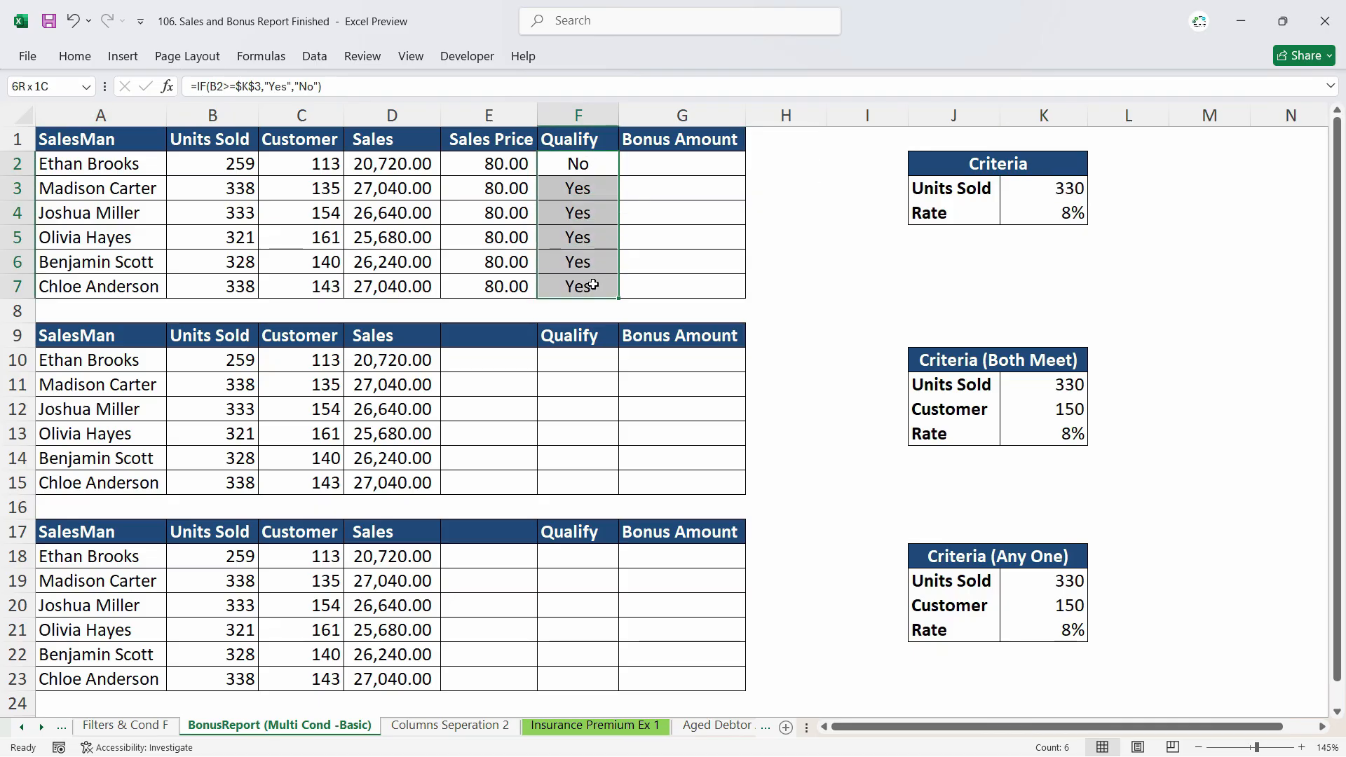
double_click(608, 169)
click(548, 164)
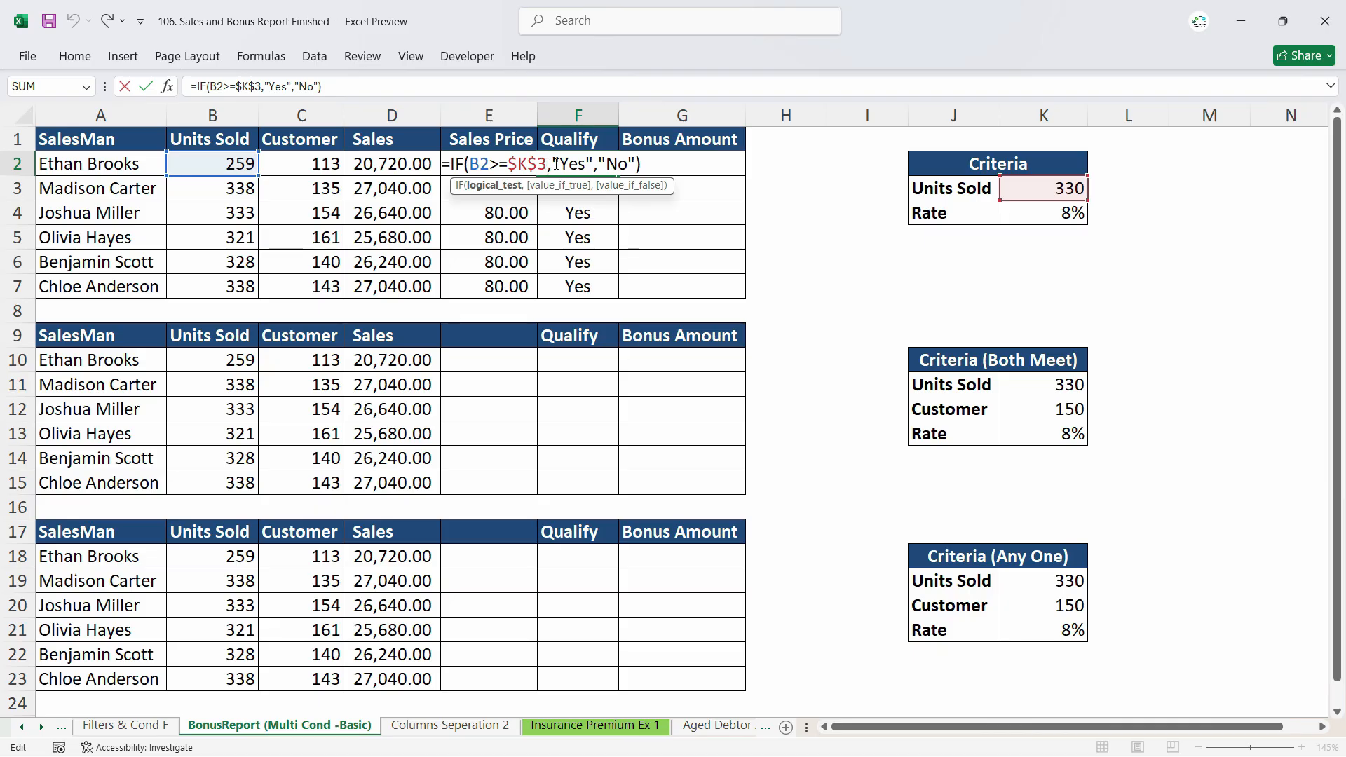
key(BackSpace)
key(BackSpace)
key(BackSpace)
key(BackSpace)
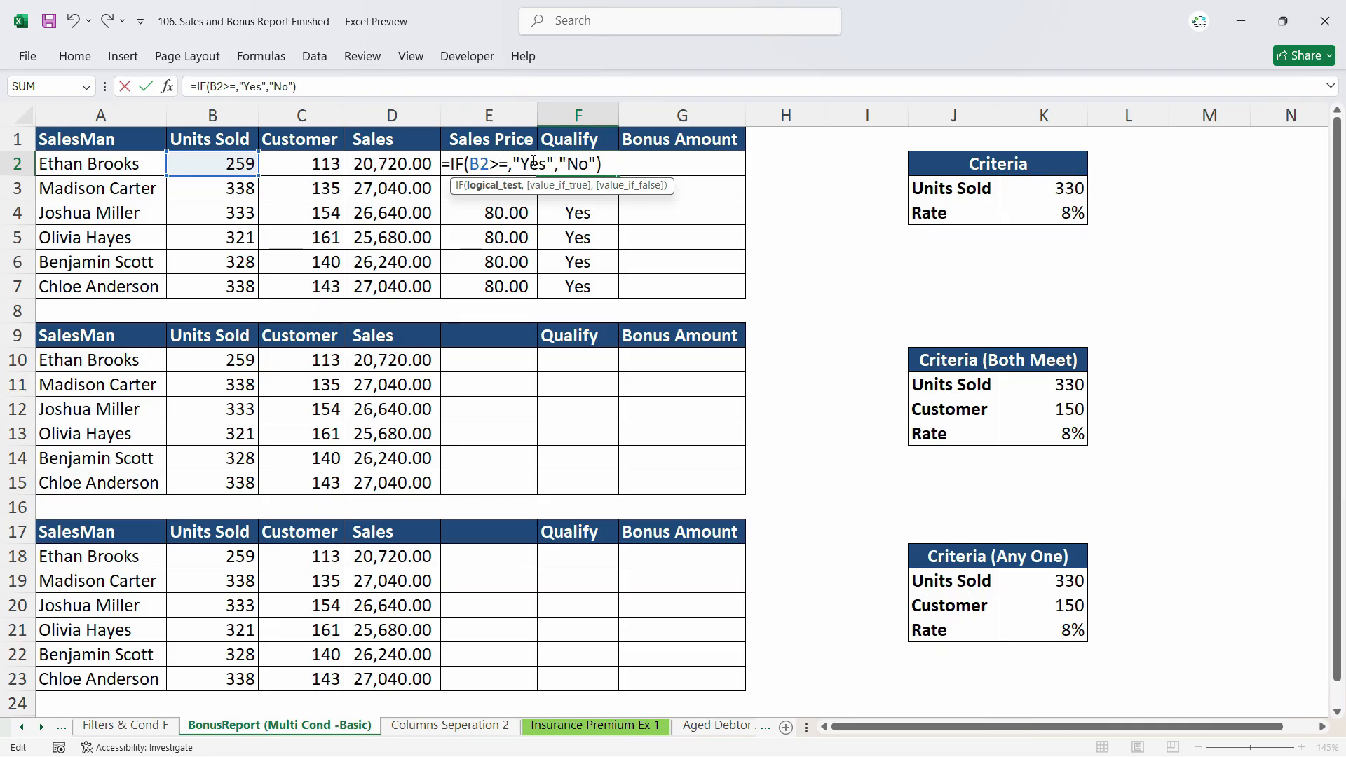
text(target)
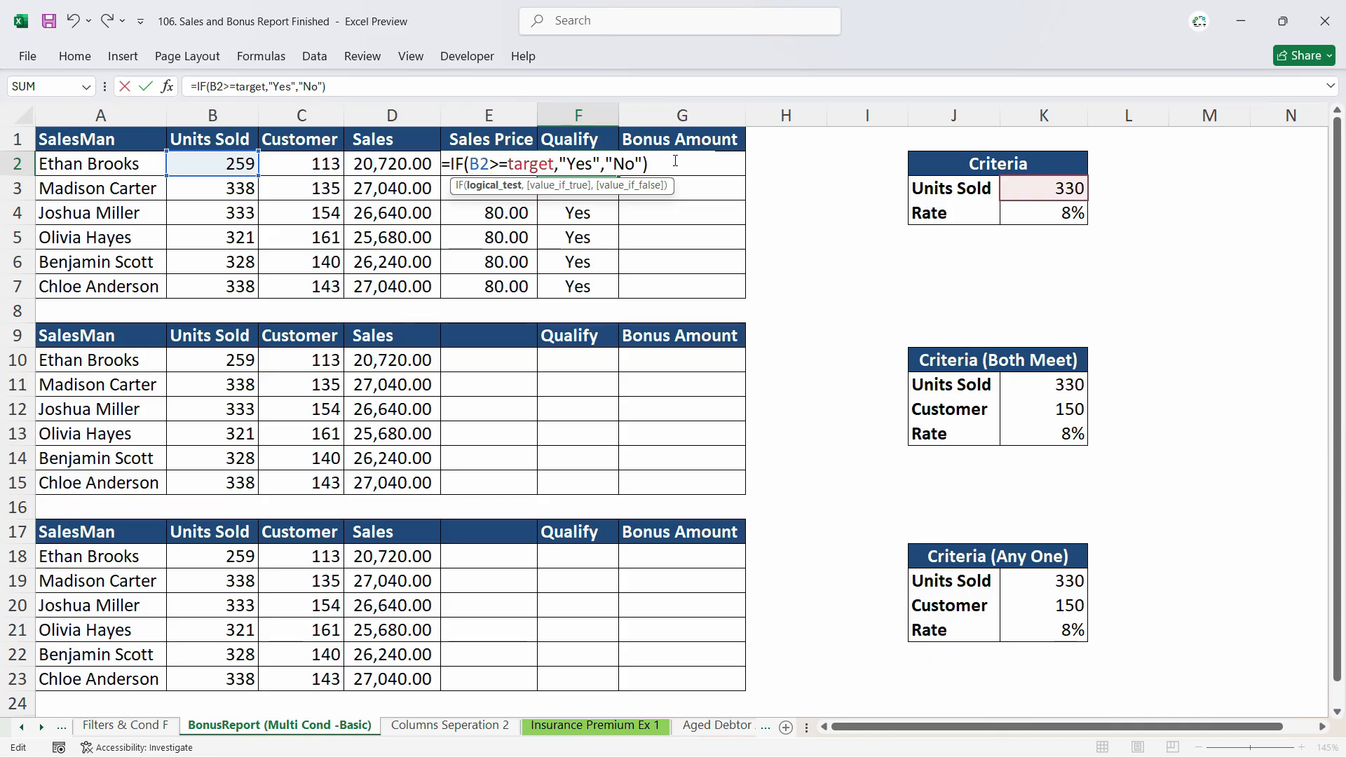
key(Return)
- Fill the updated Qualify formula from F2 down to F7, check it against the units sold, and select G2
click(589, 166)
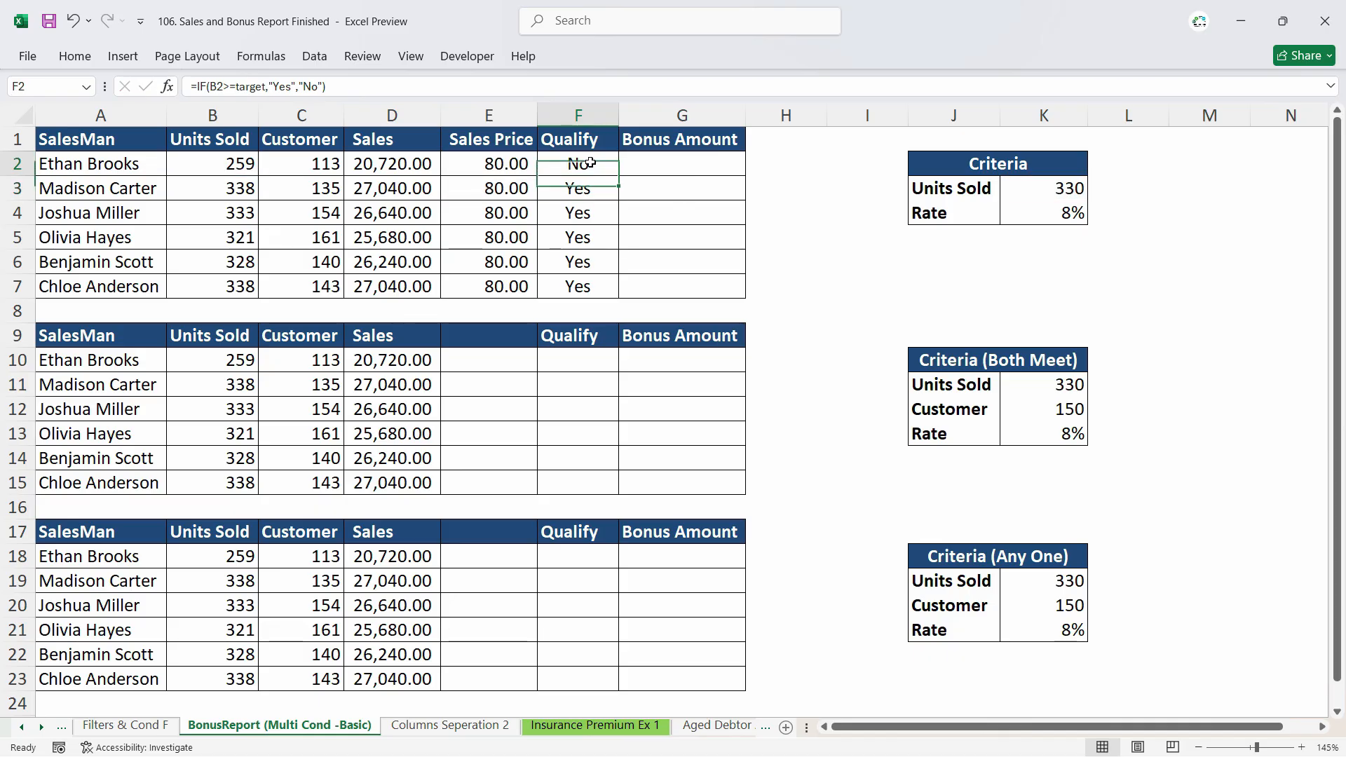
double_click(619, 176)
click(585, 258)
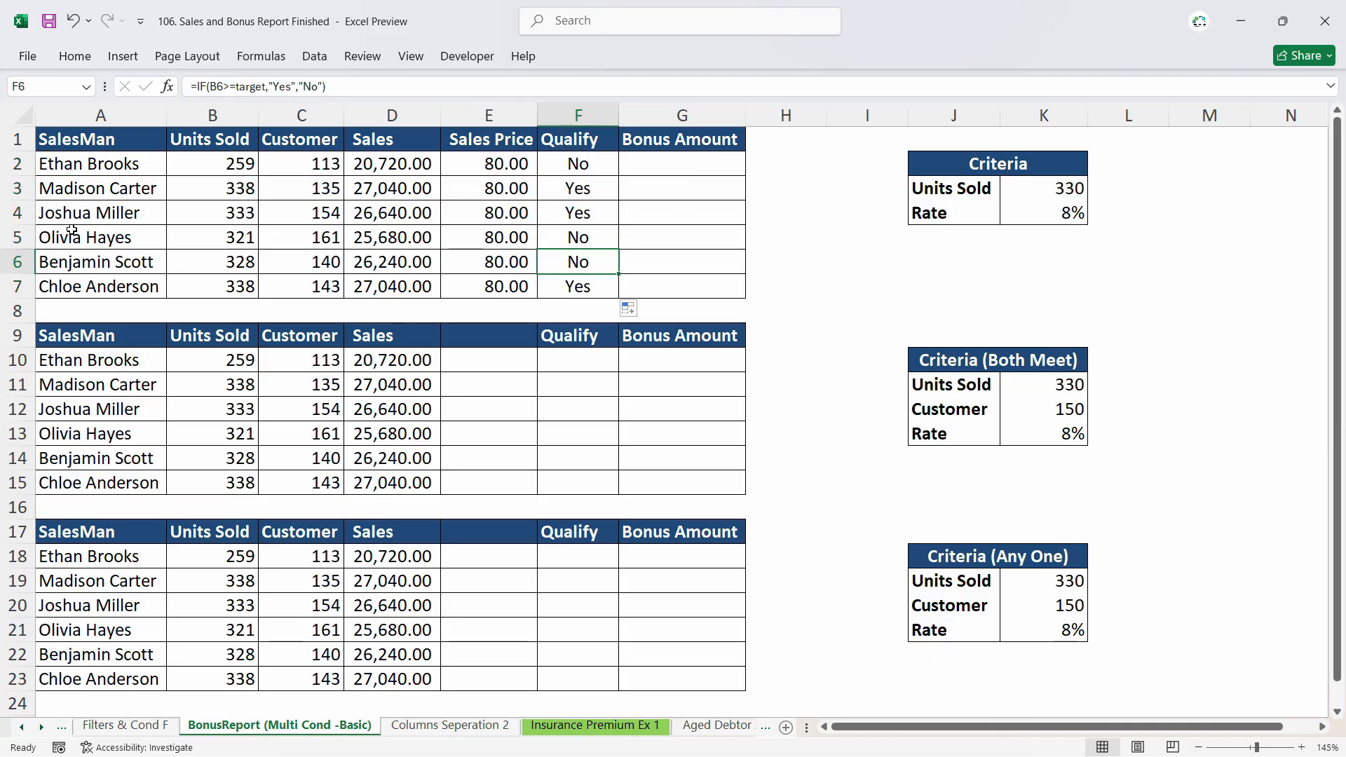
click(582, 189)
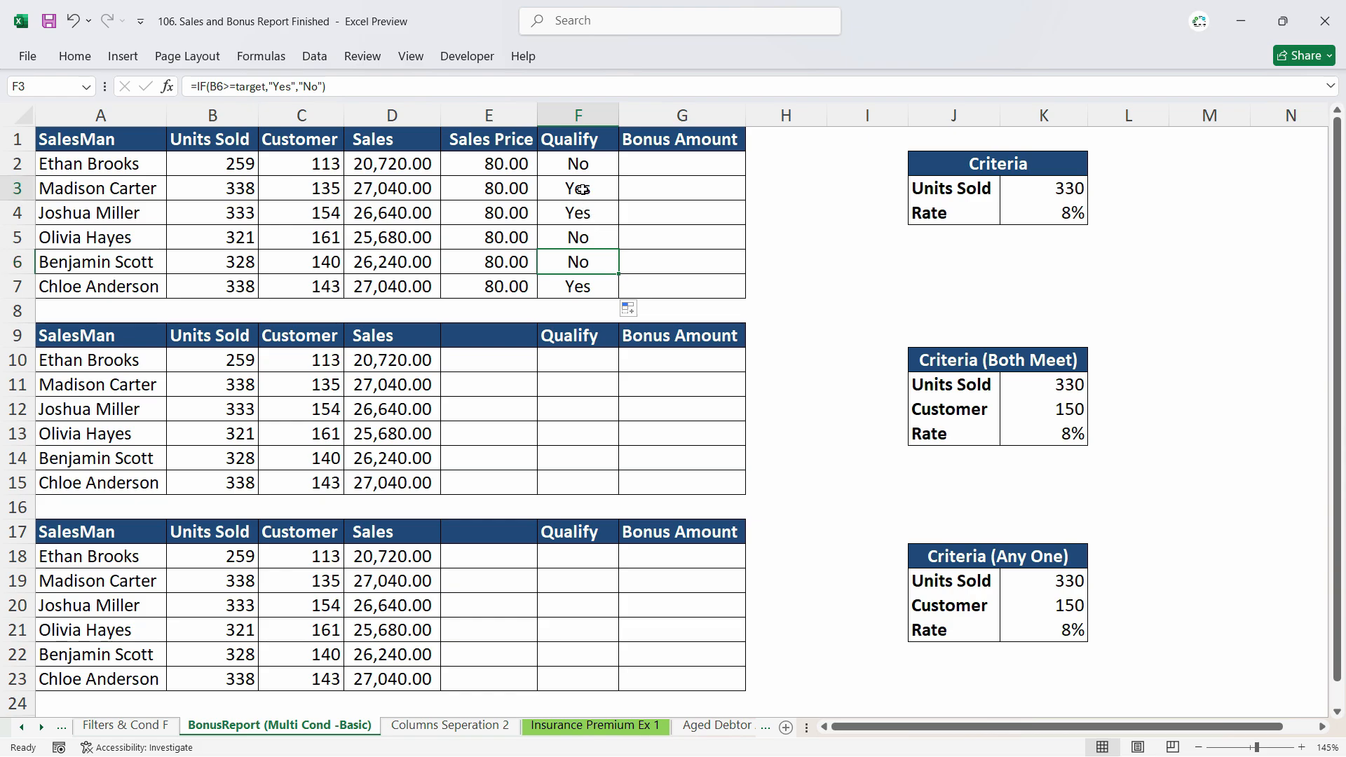
click(583, 210)
click(233, 191)
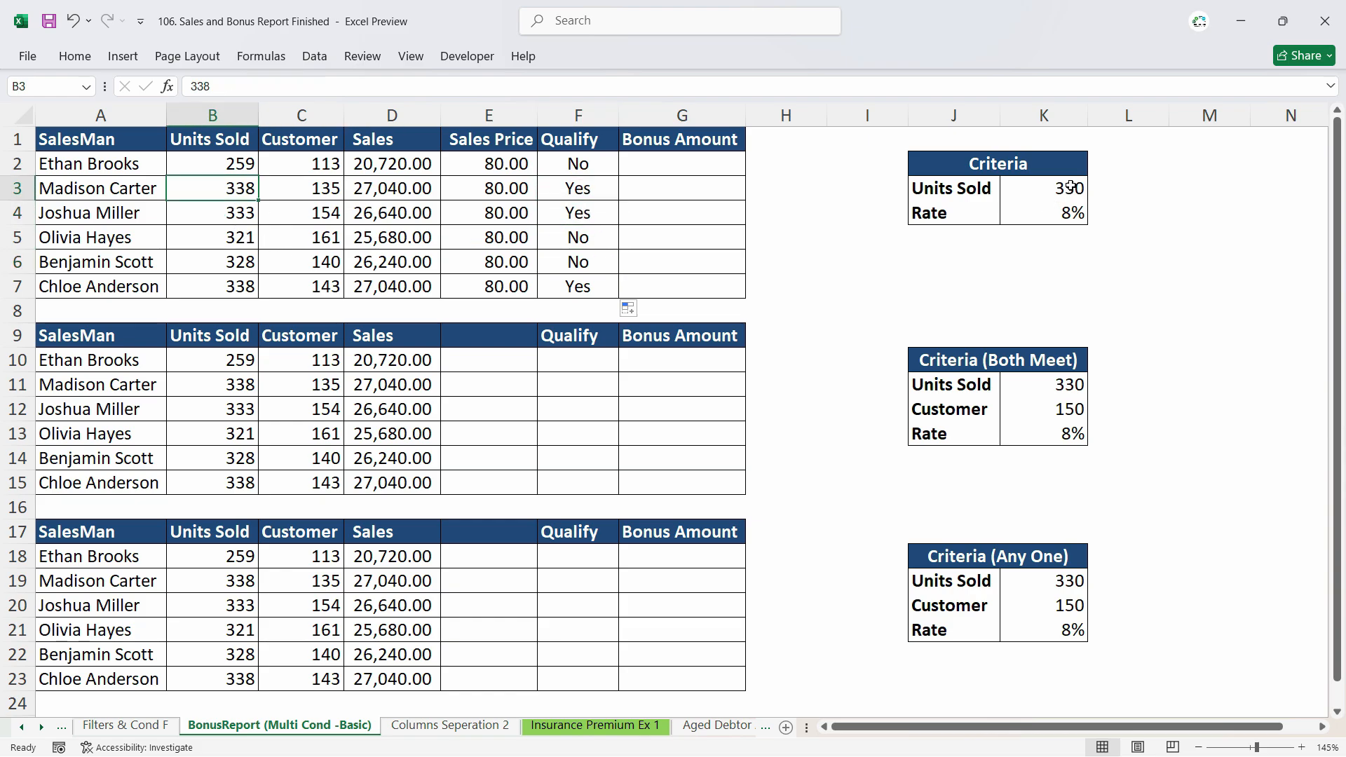
click(581, 187)
click(694, 168)
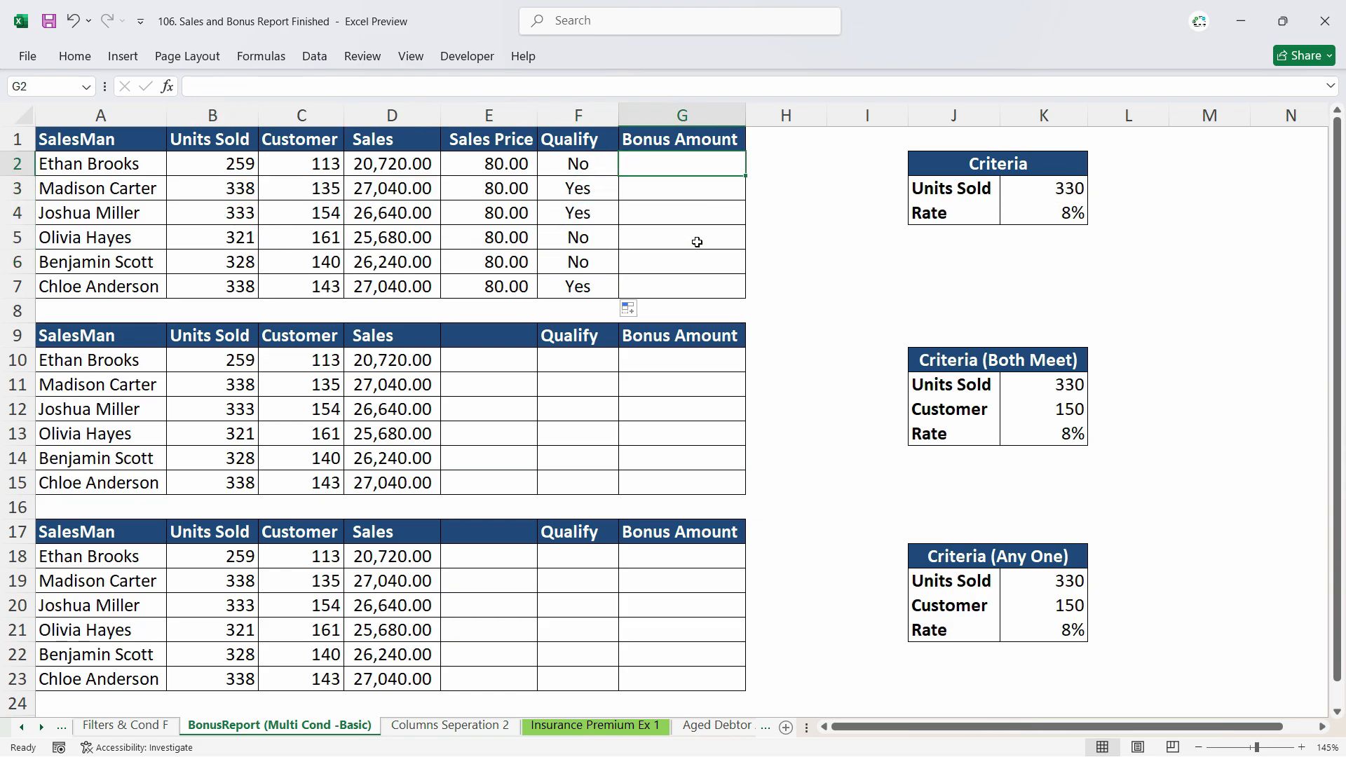
- Examine the Qualify and Sales values in row 2 and the first Criteria table's Rate as inputs for the Bonus Amount
click(696, 145)
click(700, 162)
click(590, 166)
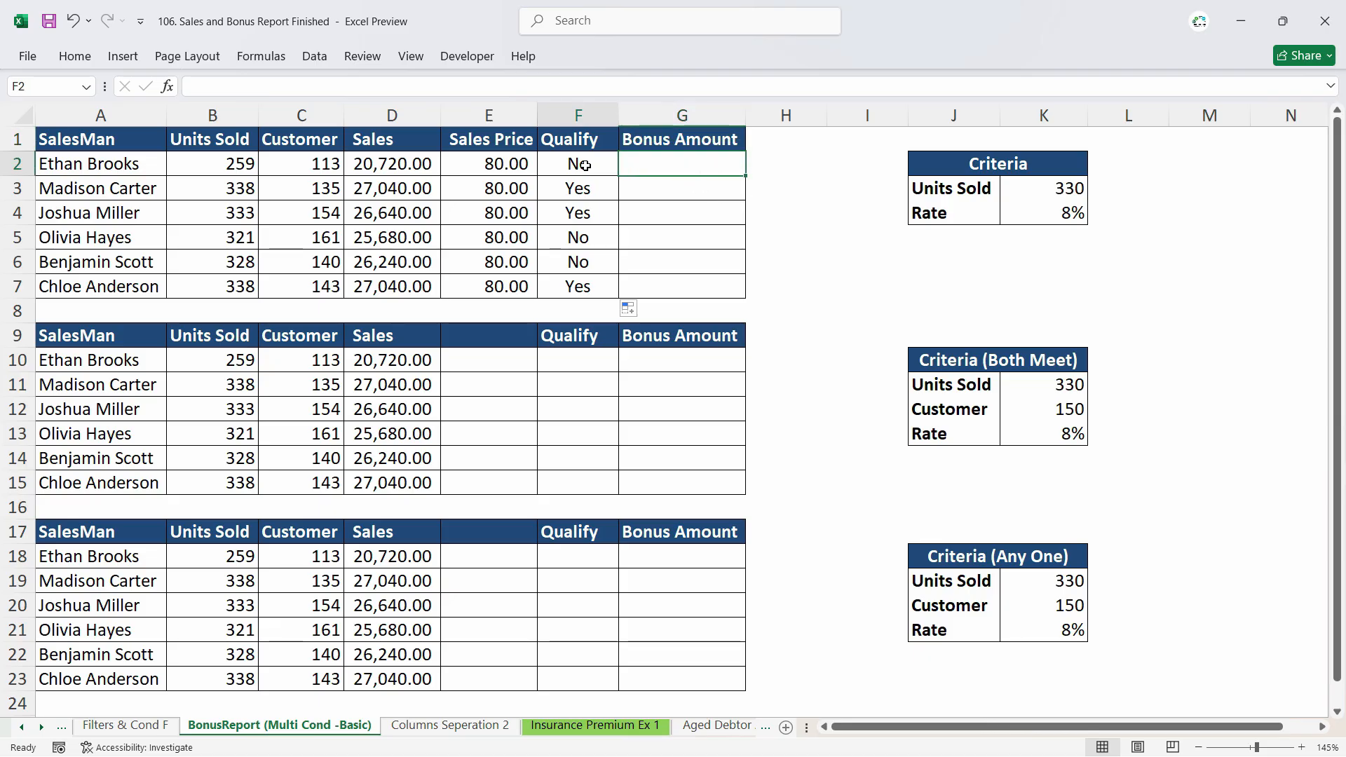
click(682, 171)
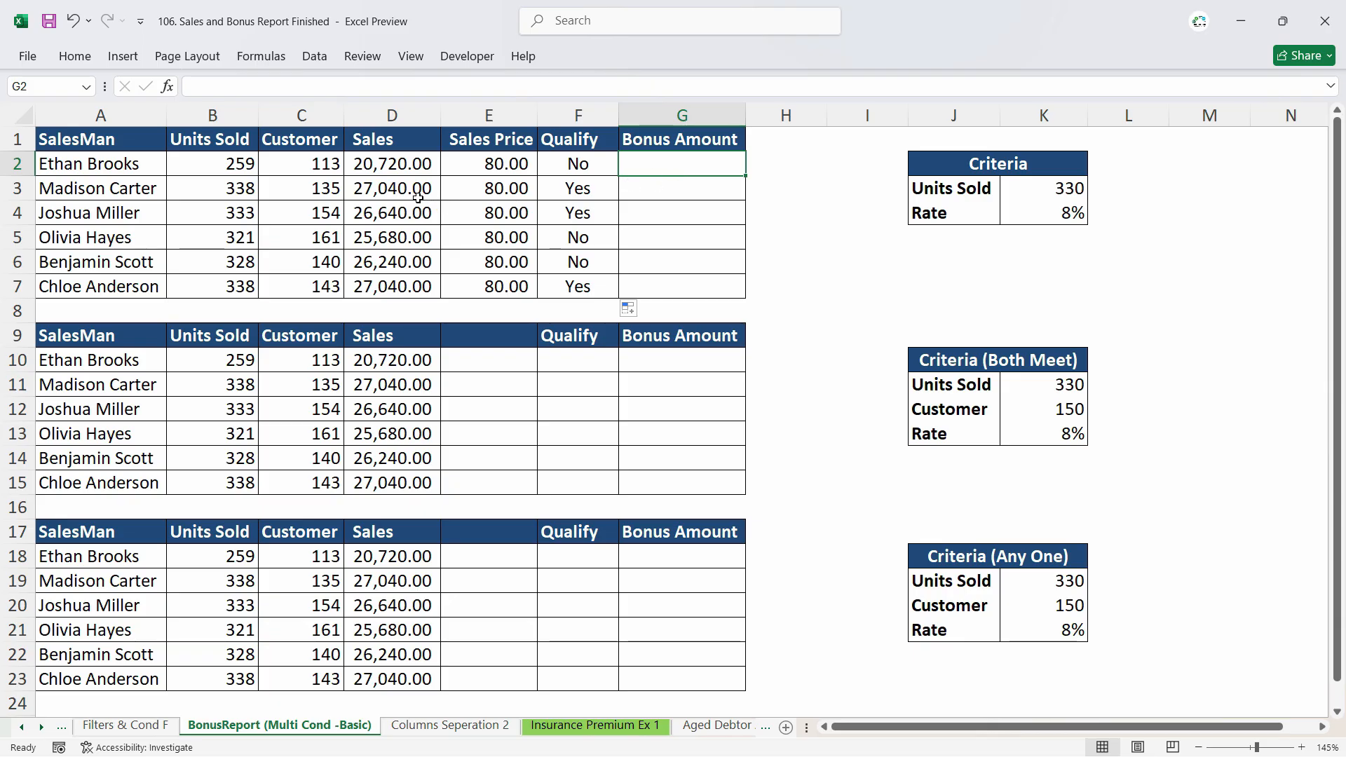
click(401, 164)
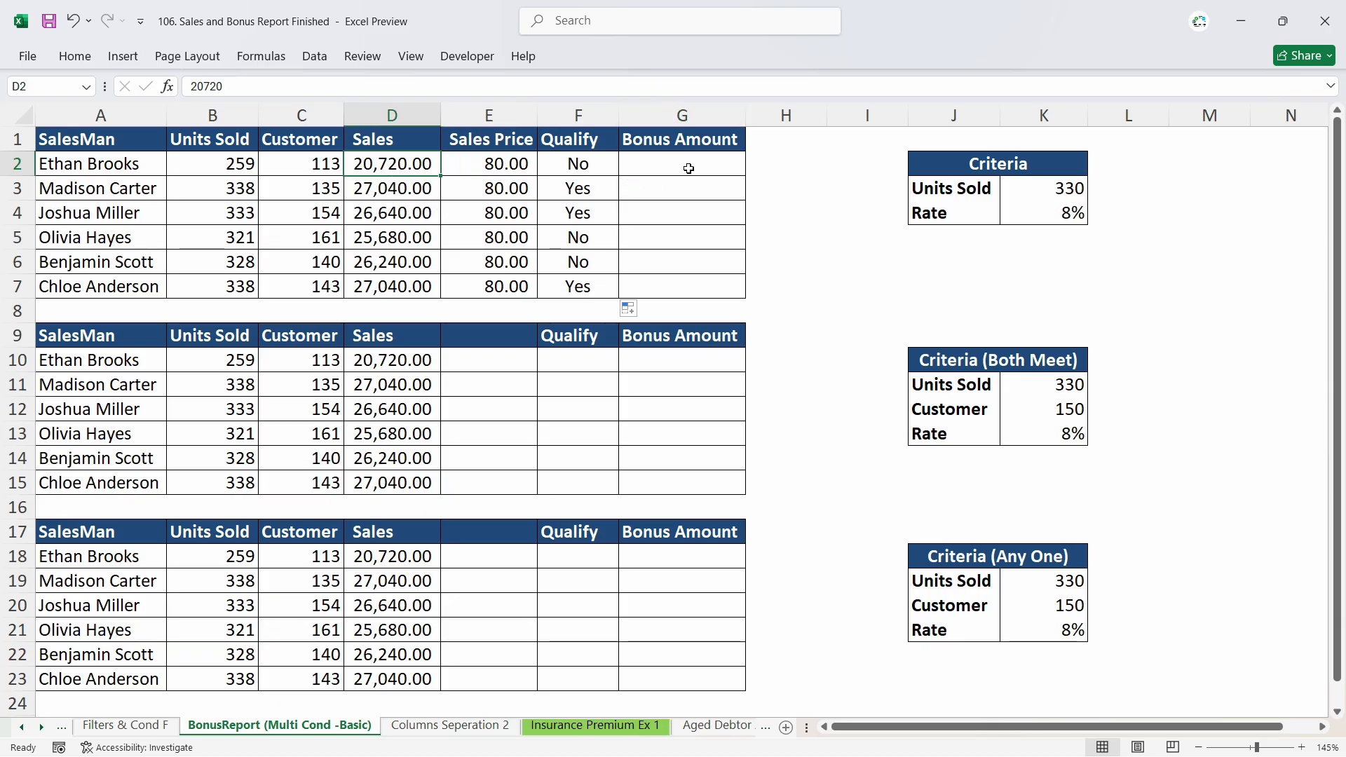
click(1072, 217)
click(677, 167)
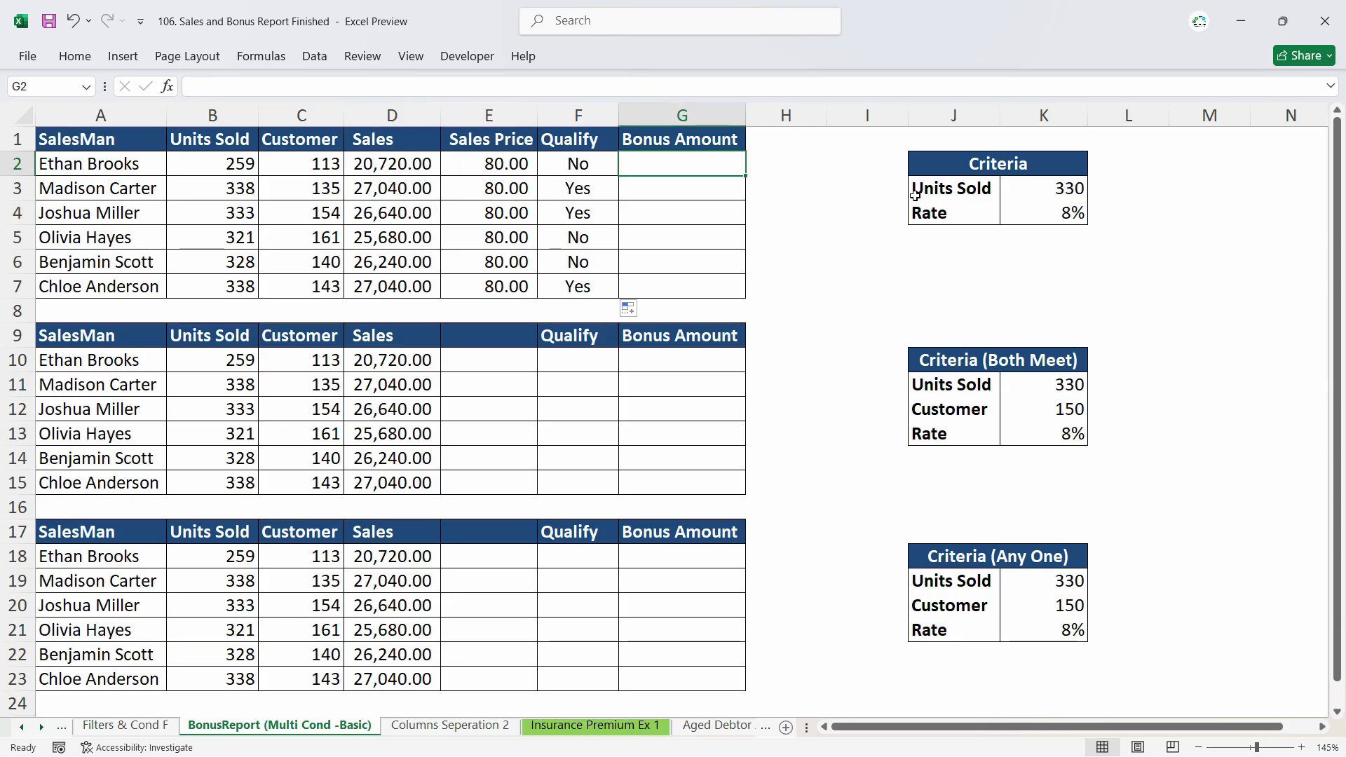
click(1073, 214)
click(666, 166)
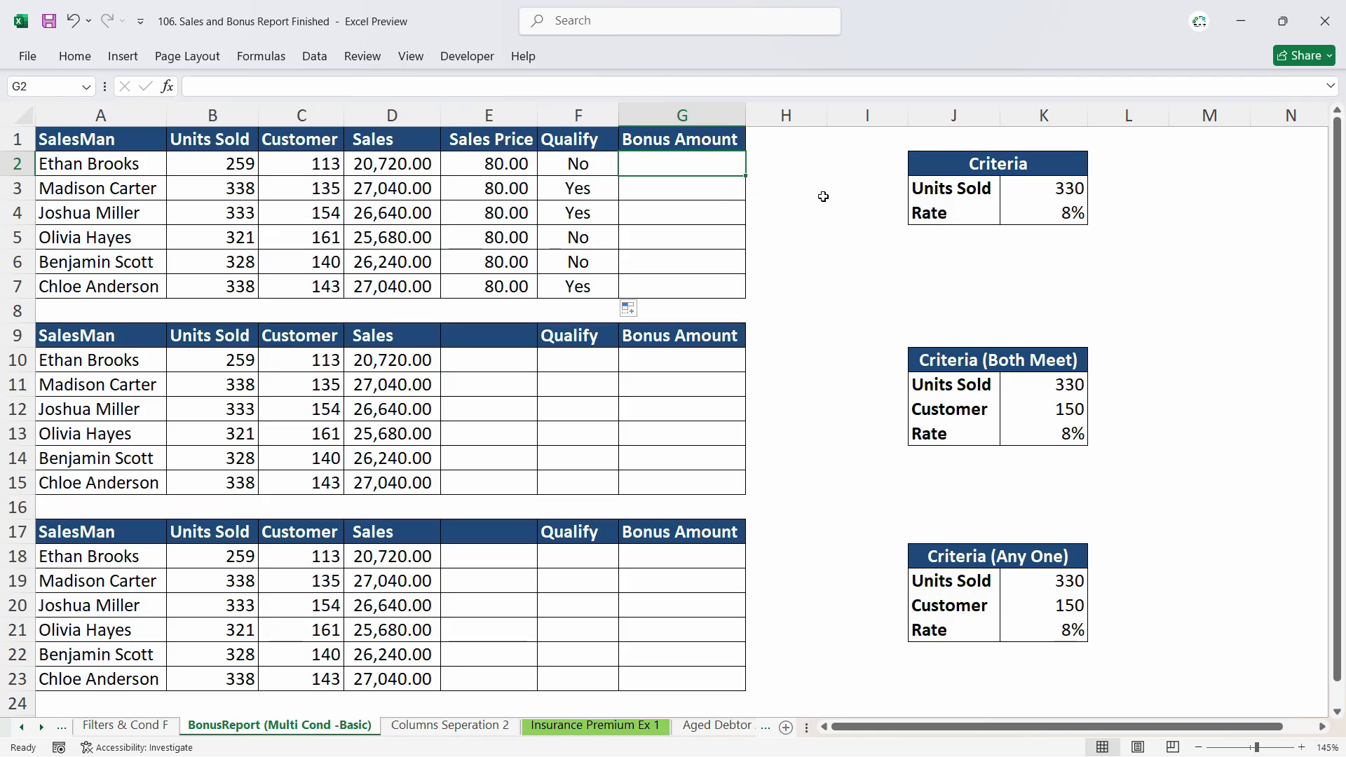
- Enter the Bonus Amount formula =IF(F2="yes",D2*$K$4,"-") in G2
text(=IF()
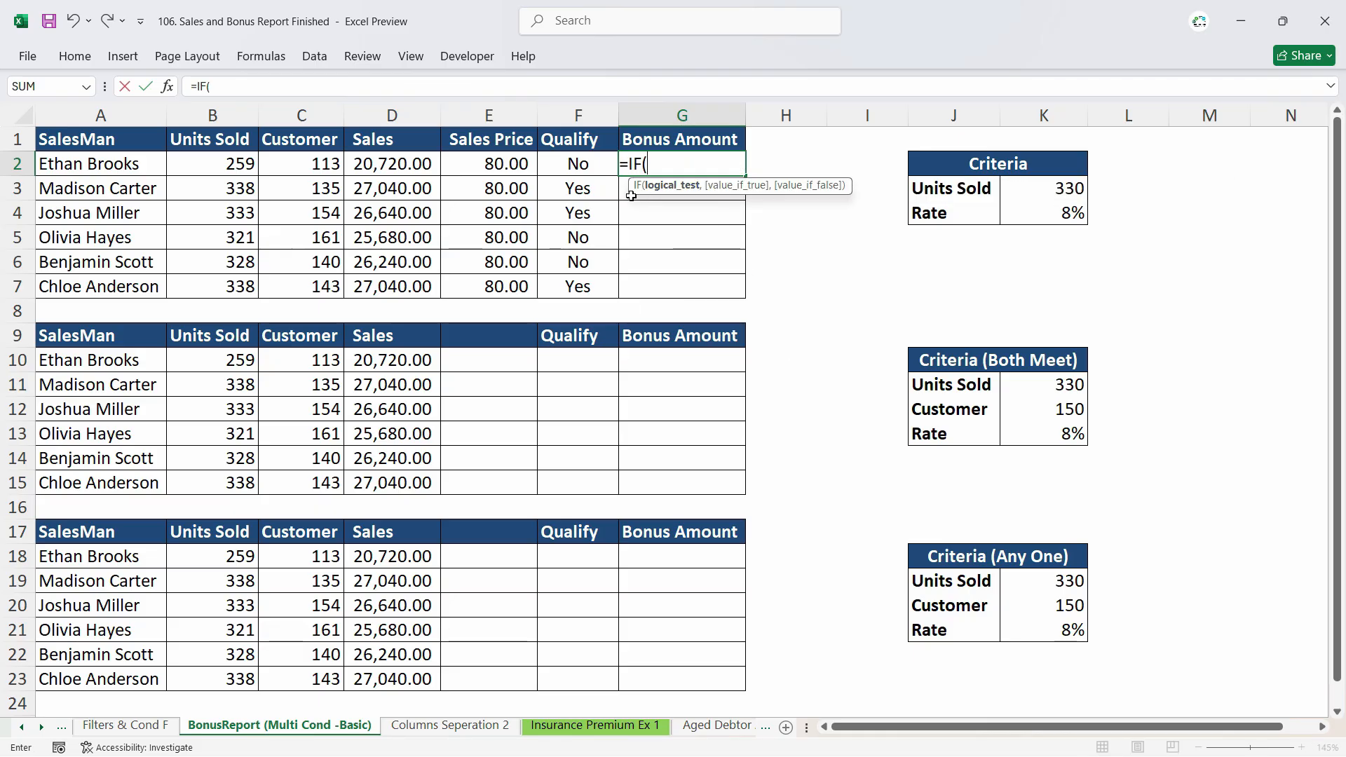
click(583, 163)
text(=)
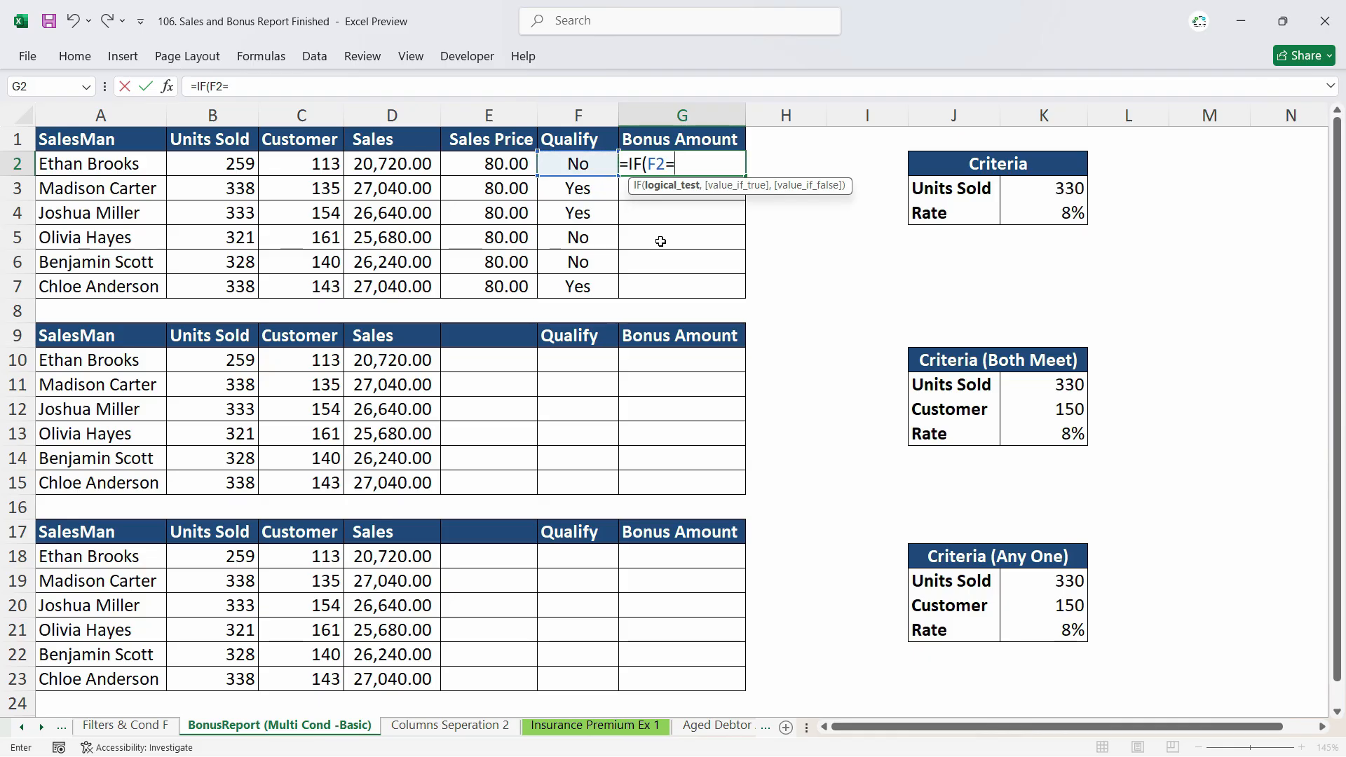
text("yes",)
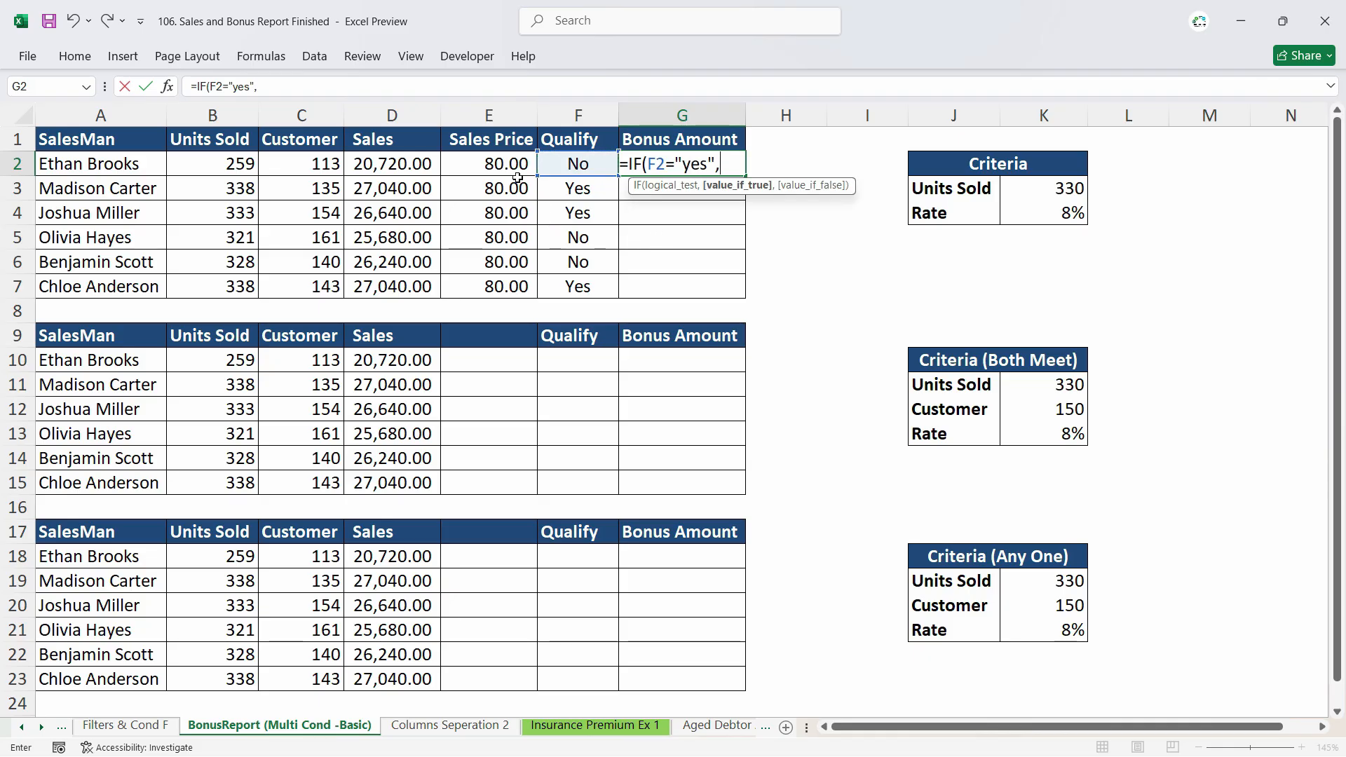
click(392, 168)
text(*)
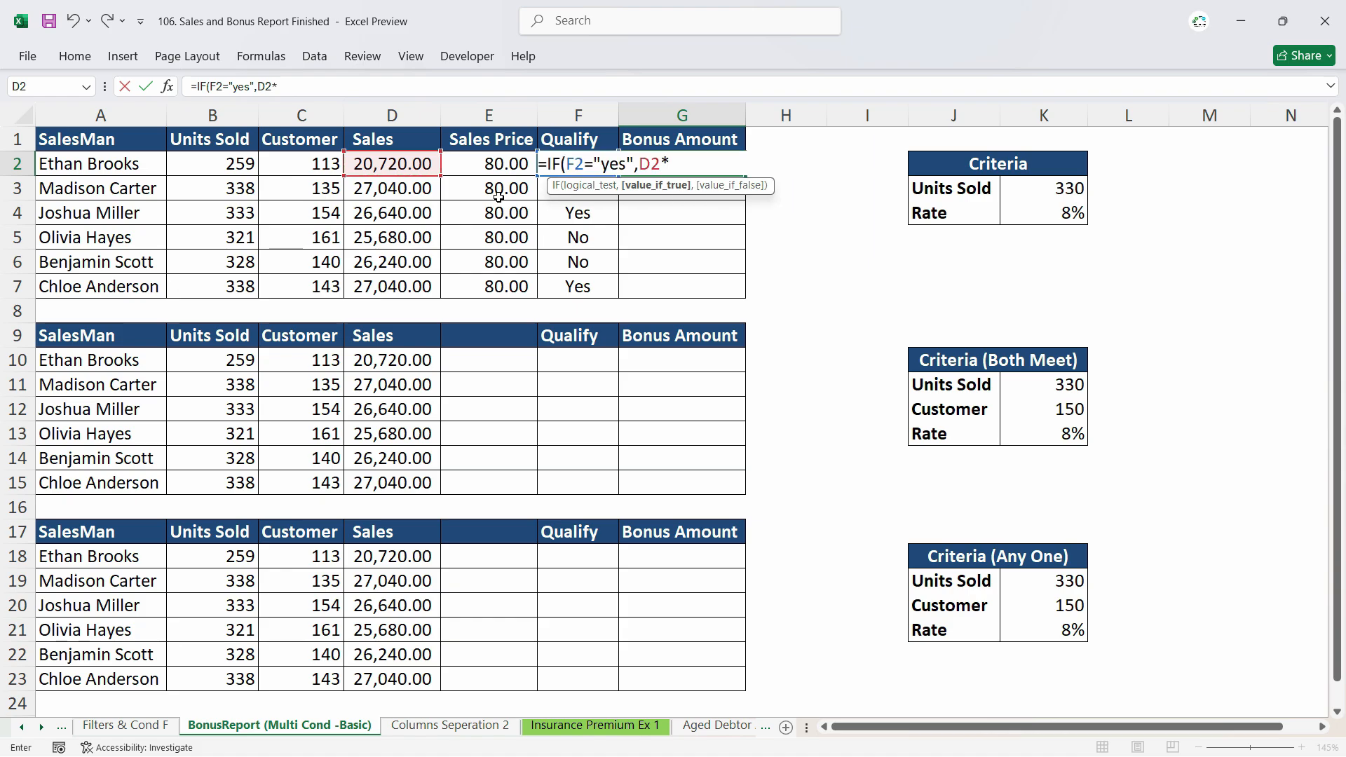
click(1073, 212)
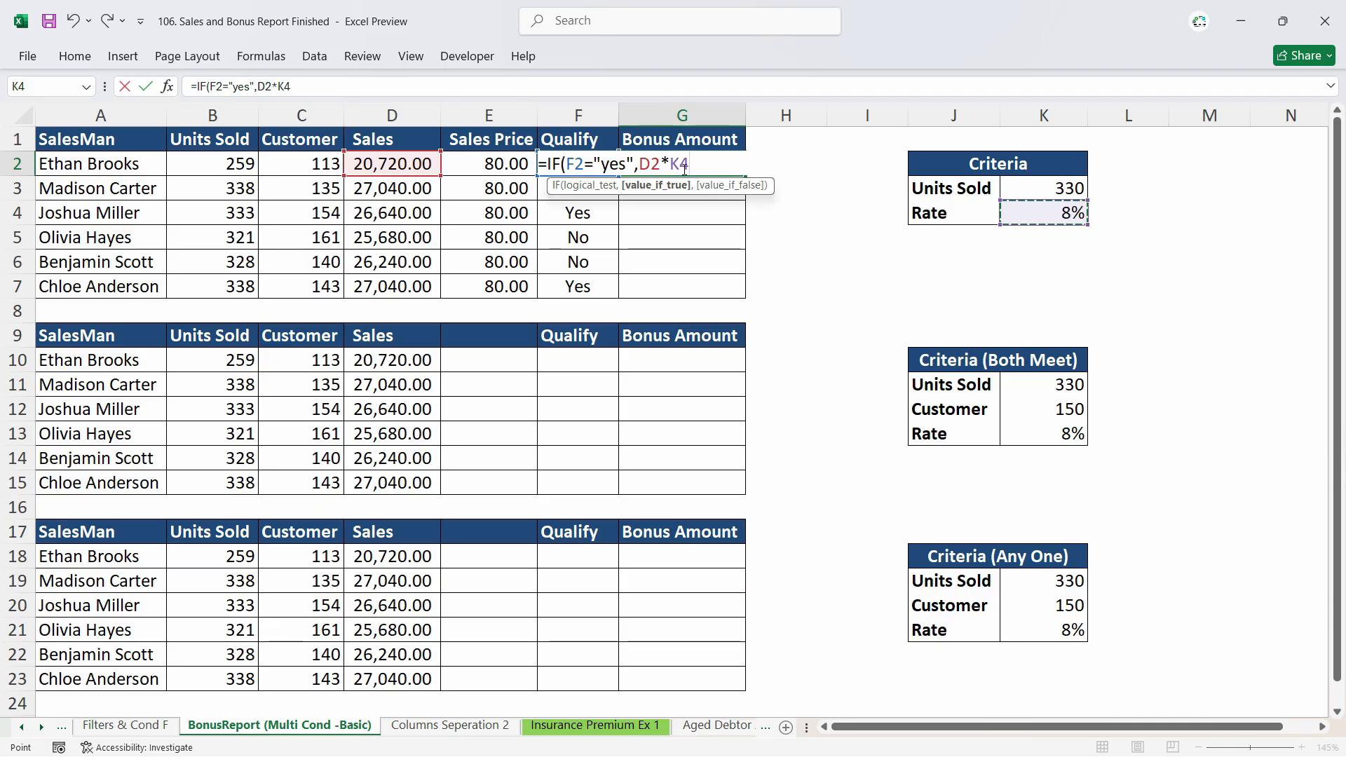
key(F4)
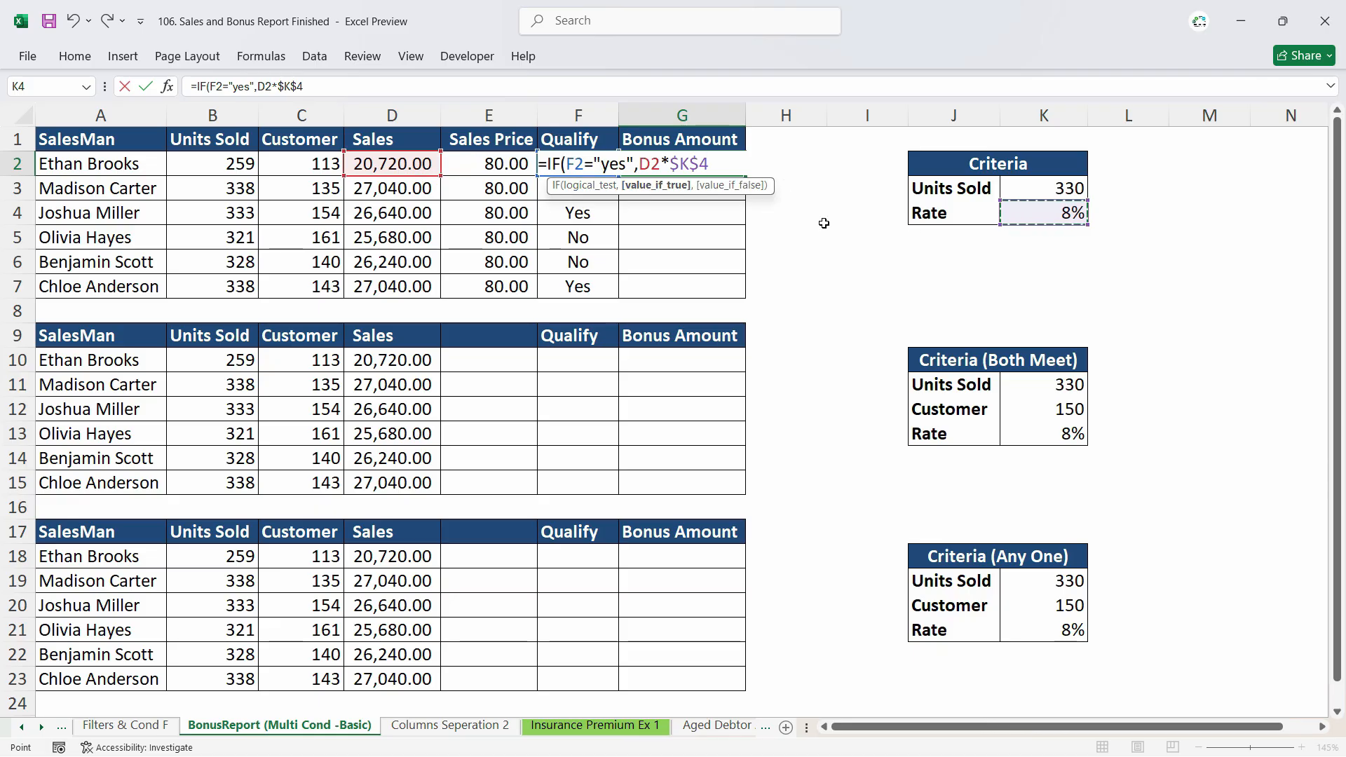
text(,"-")
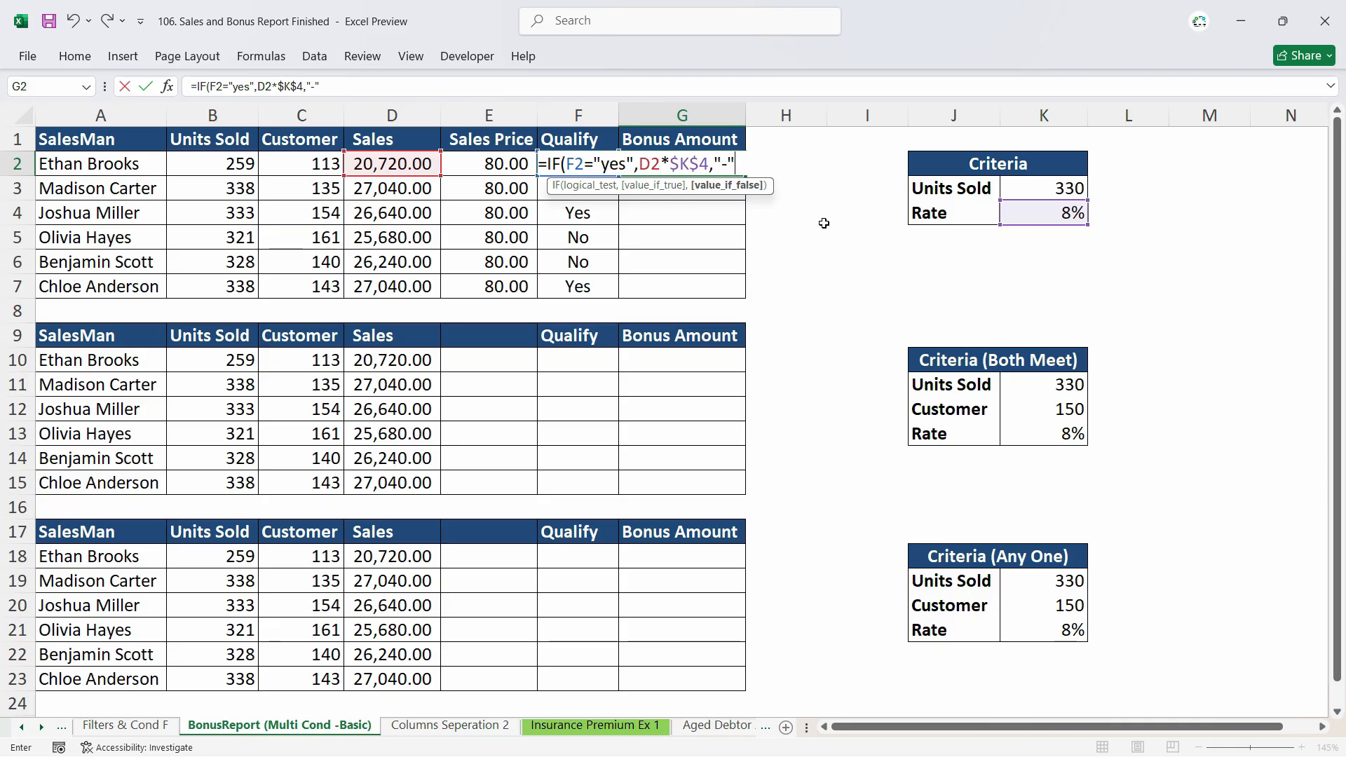
key(Return)
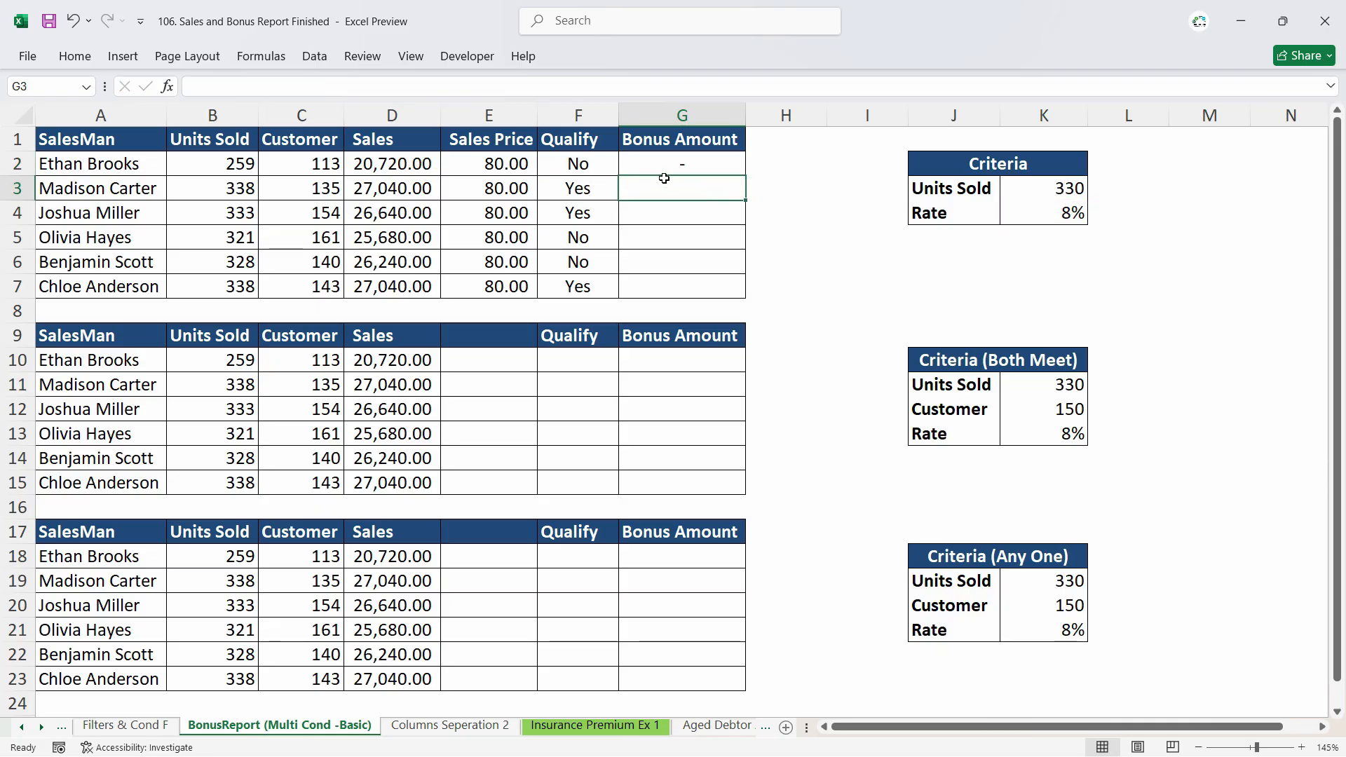
- Fill the Bonus Amount formula from G2 down to G7 and check the resulting amounts against the Qualify column
click(595, 173)
click(688, 171)
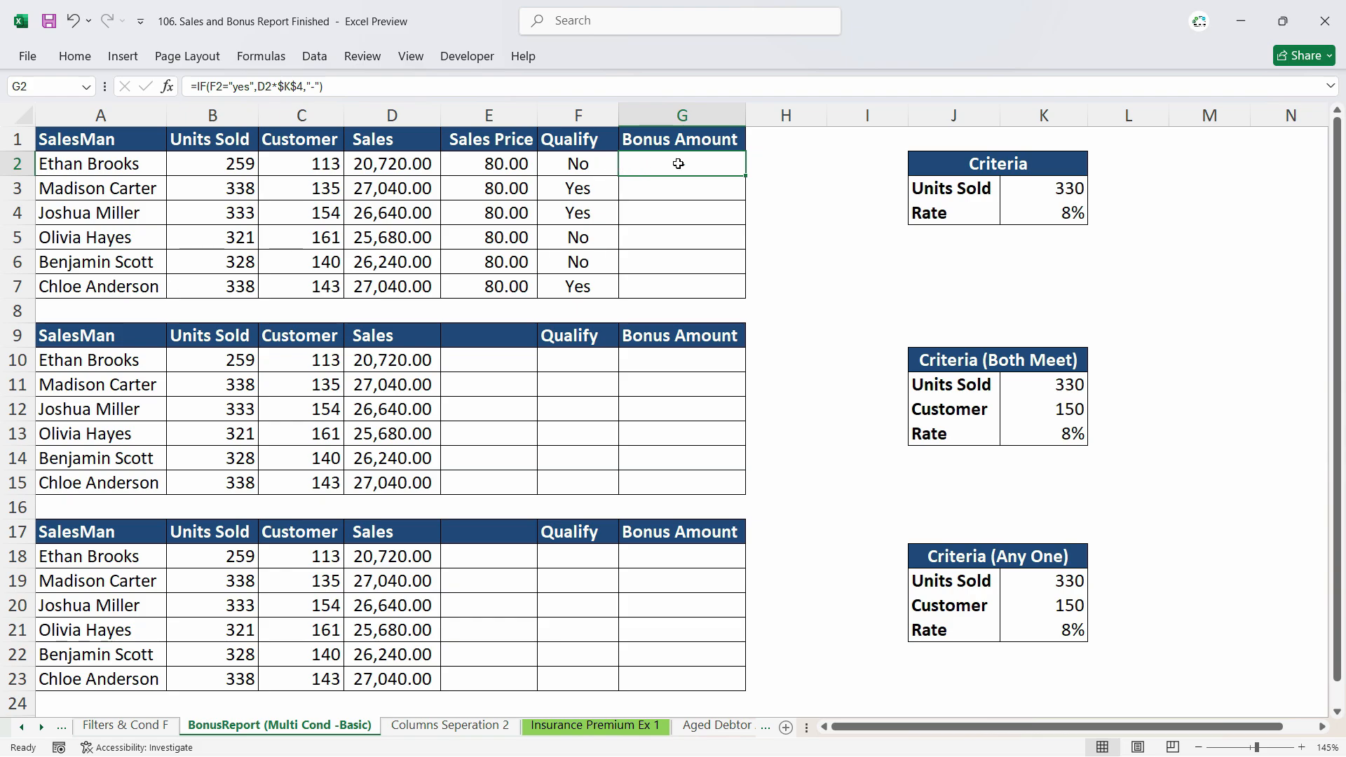
click(576, 171)
click(729, 169)
double_click(744, 177)
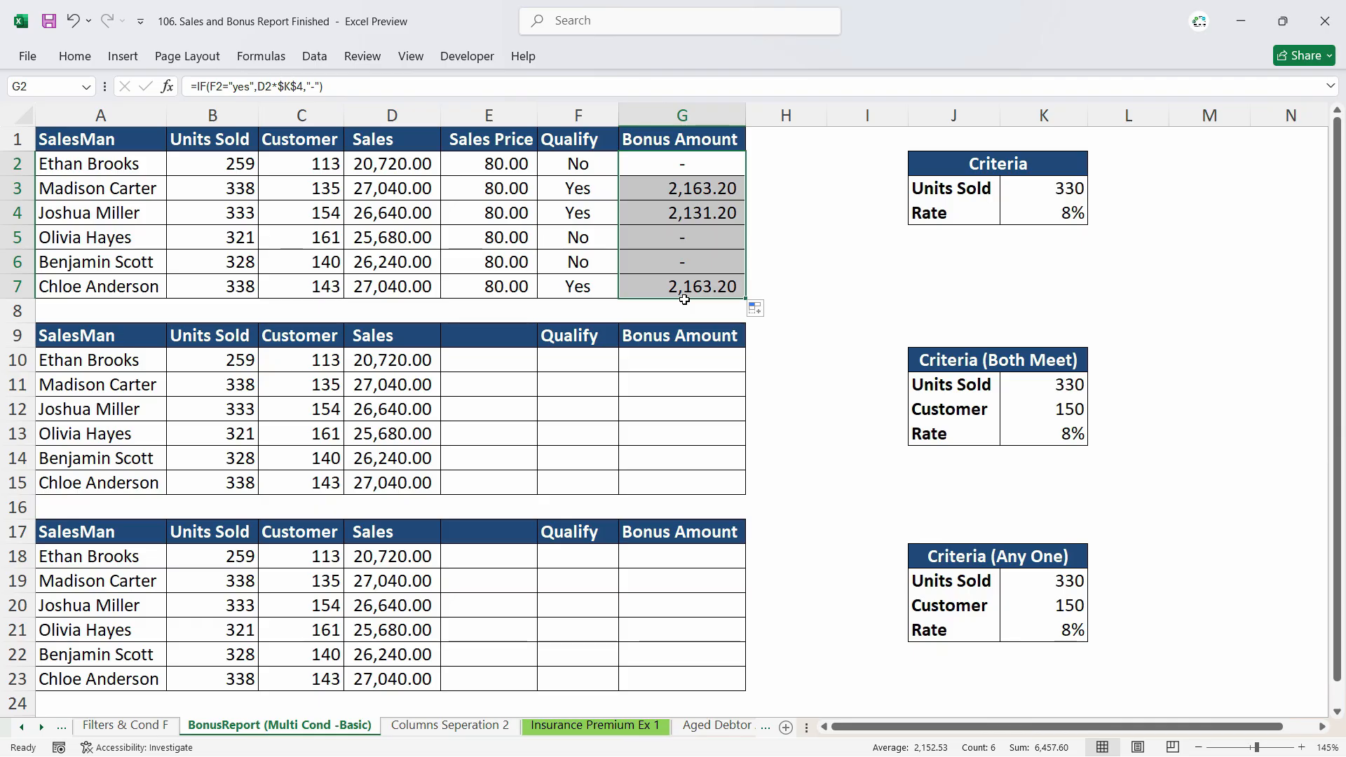
click(678, 157)
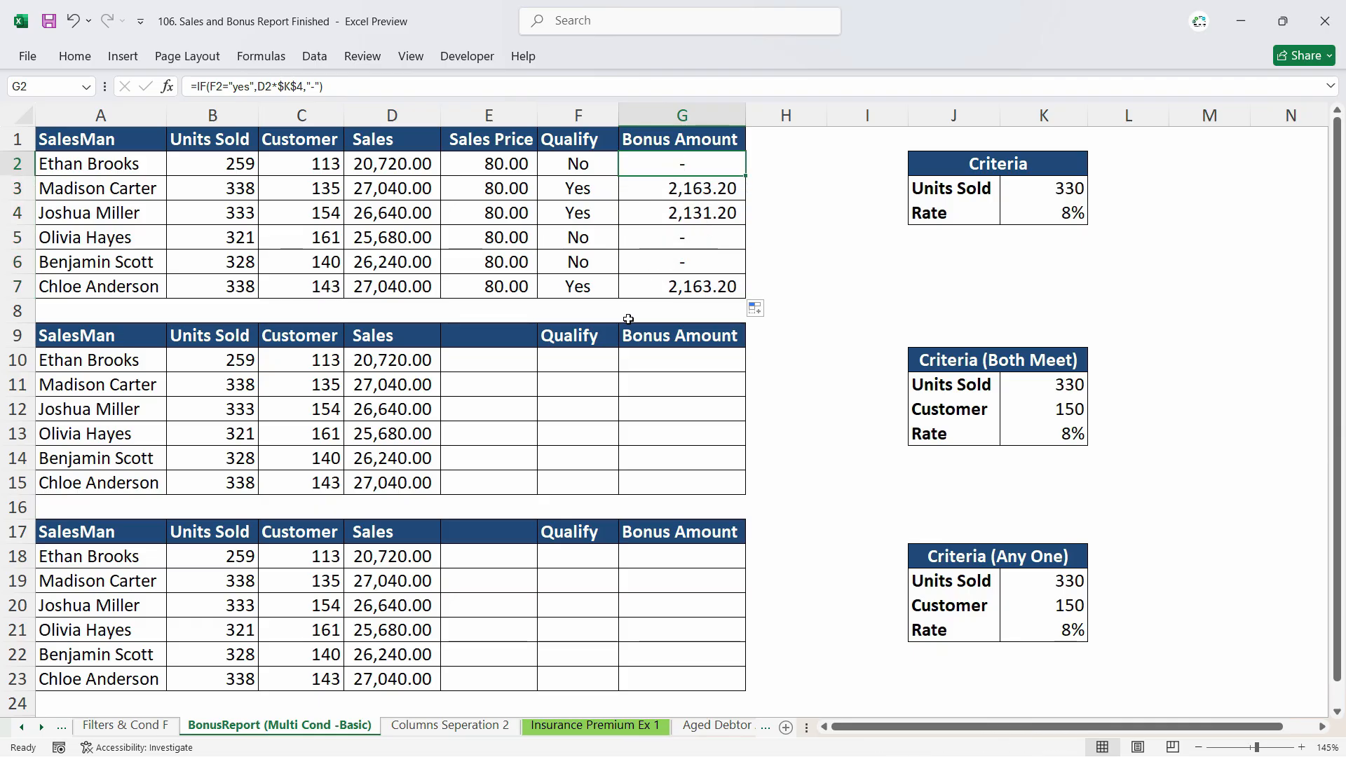
click(669, 190)
click(675, 217)
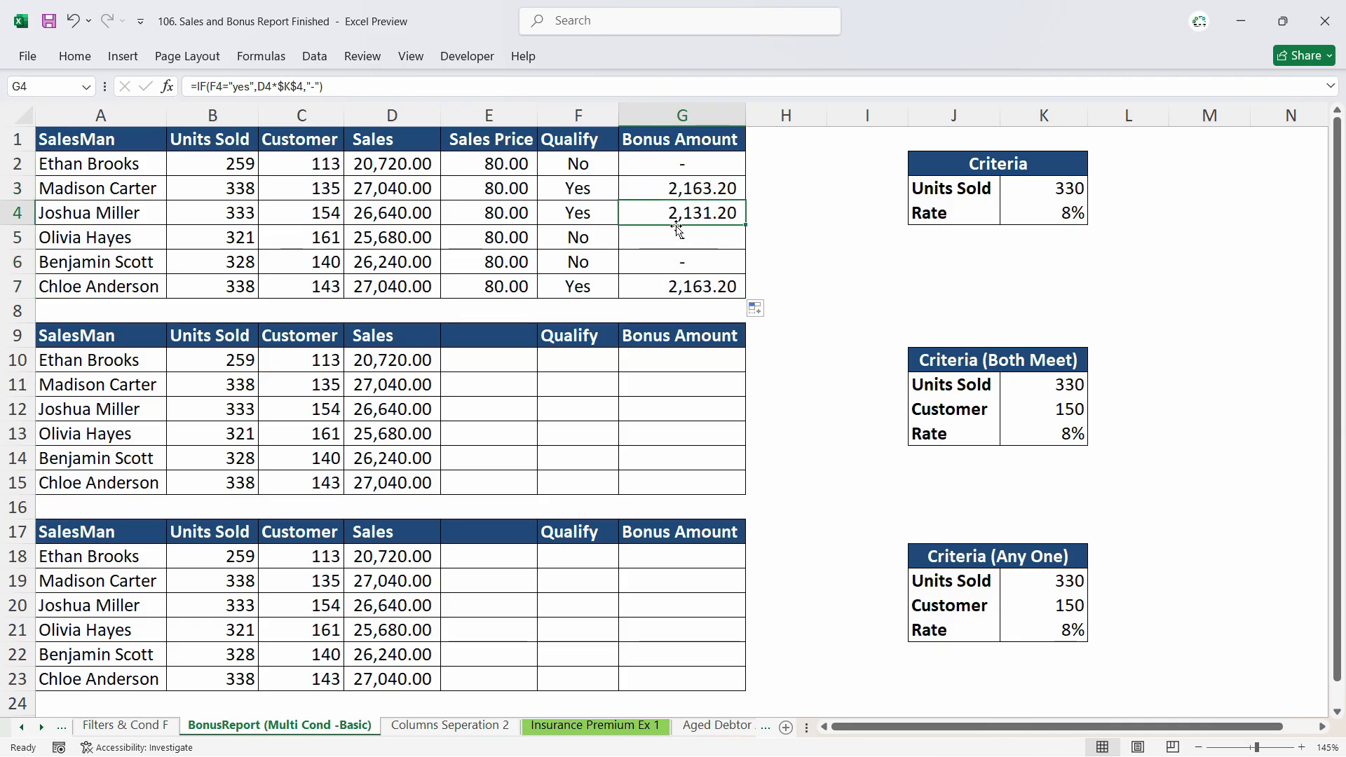
click(671, 170)
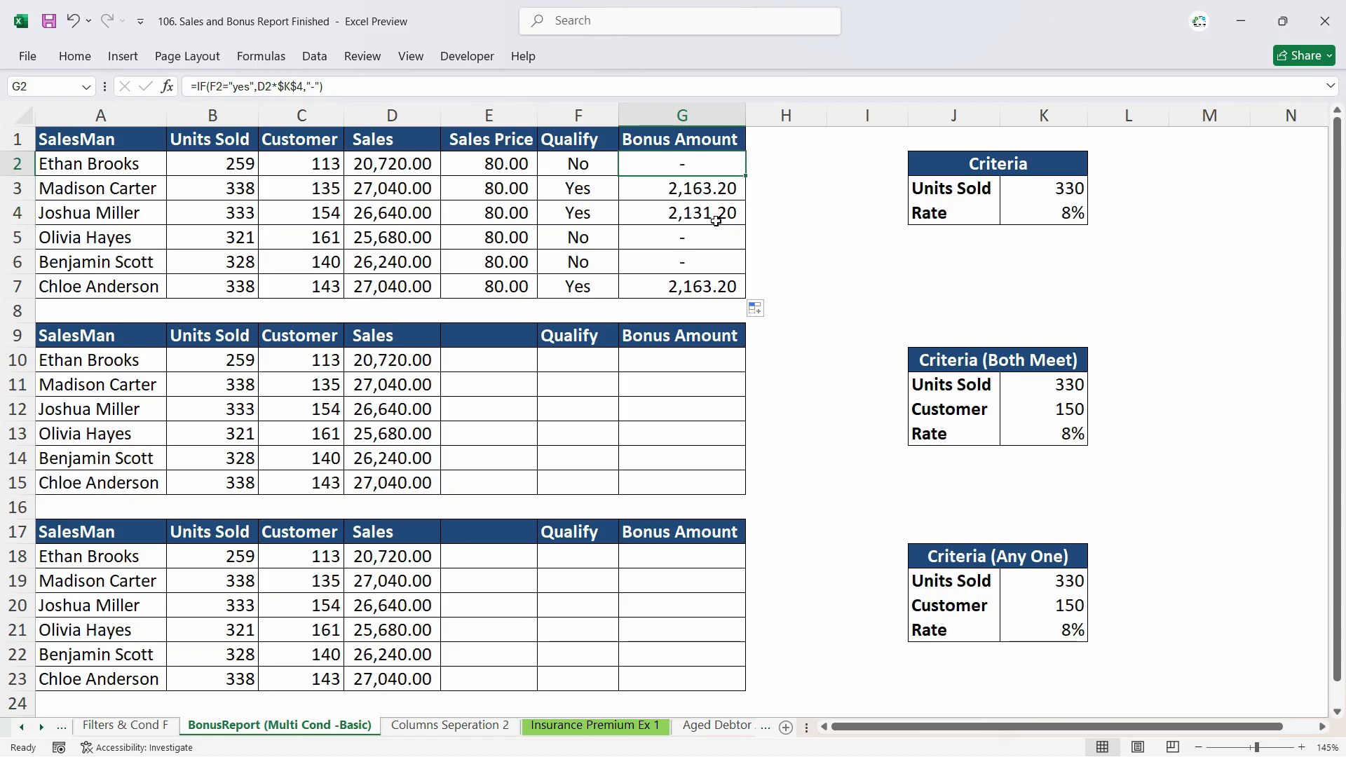
- Add the column header Bonus Amount 2 in H1
click(829, 140)
text(Bonus)
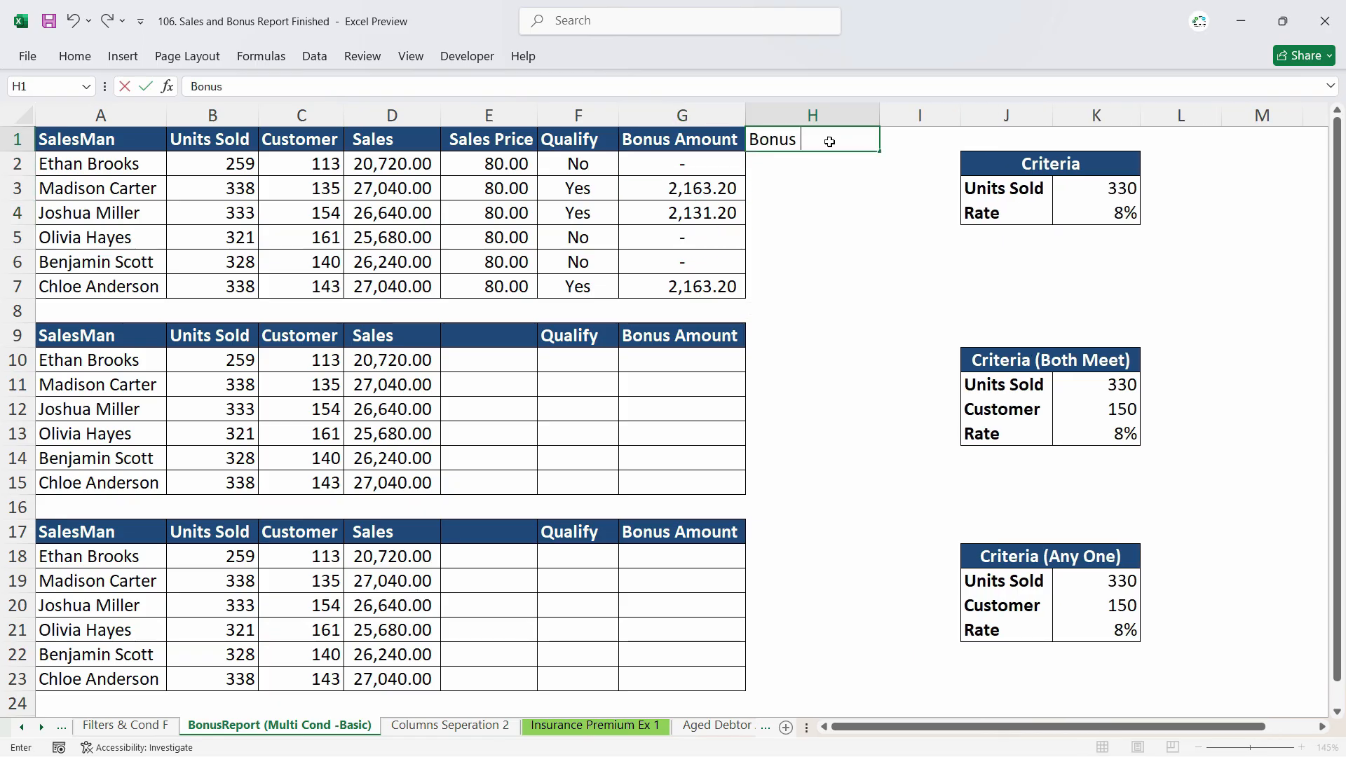
text( Amonunt 2)
key(Return)
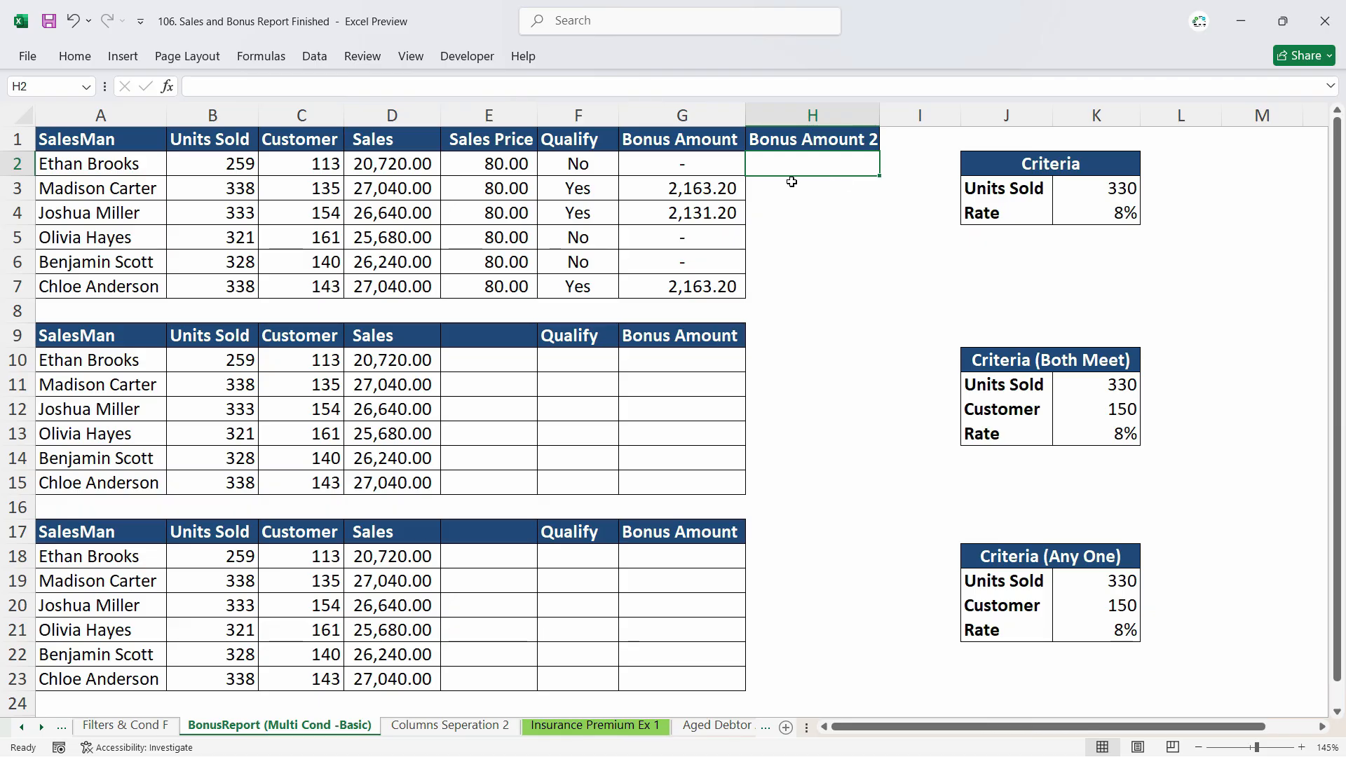
- Enter =IF(B2>=target,D2*$K$4,"-") in H2 to calculate the bonus directly from units sold without the Qualify column
click(583, 169)
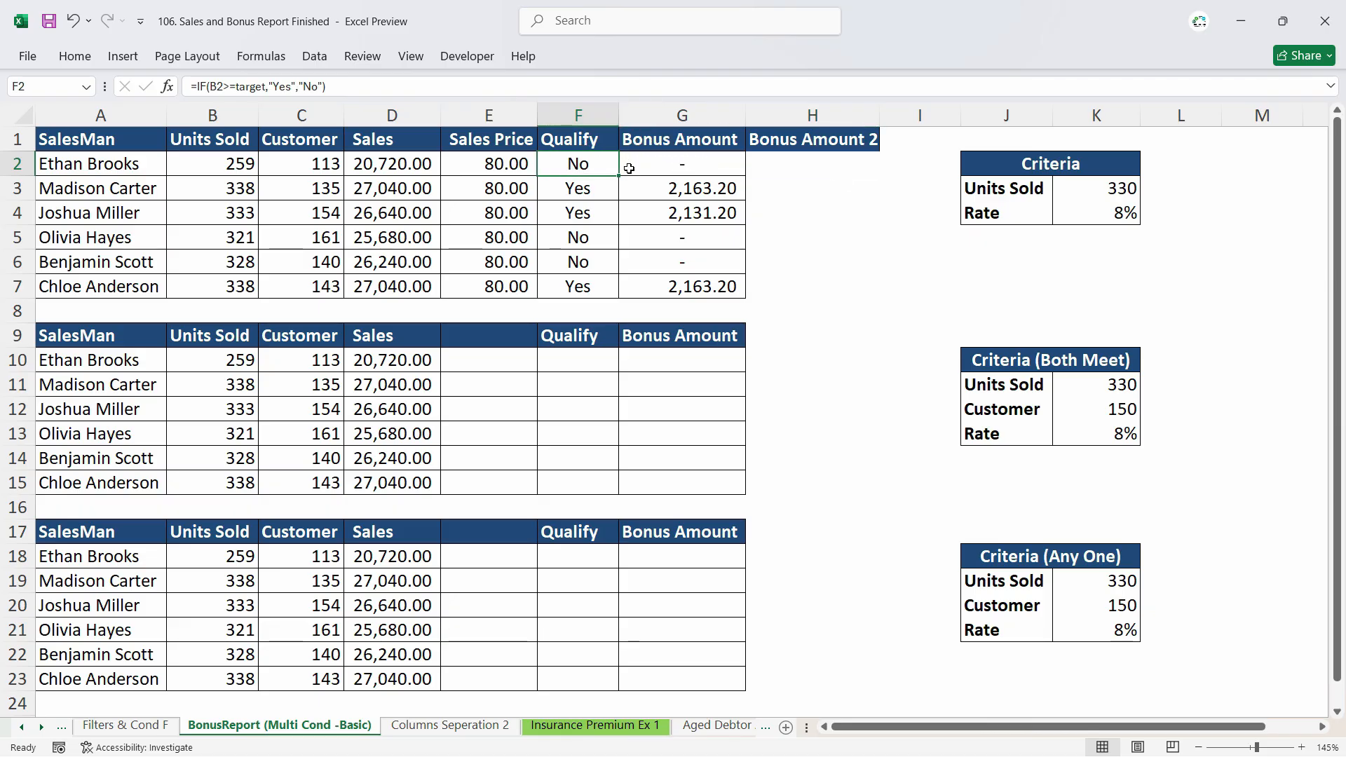
click(850, 164)
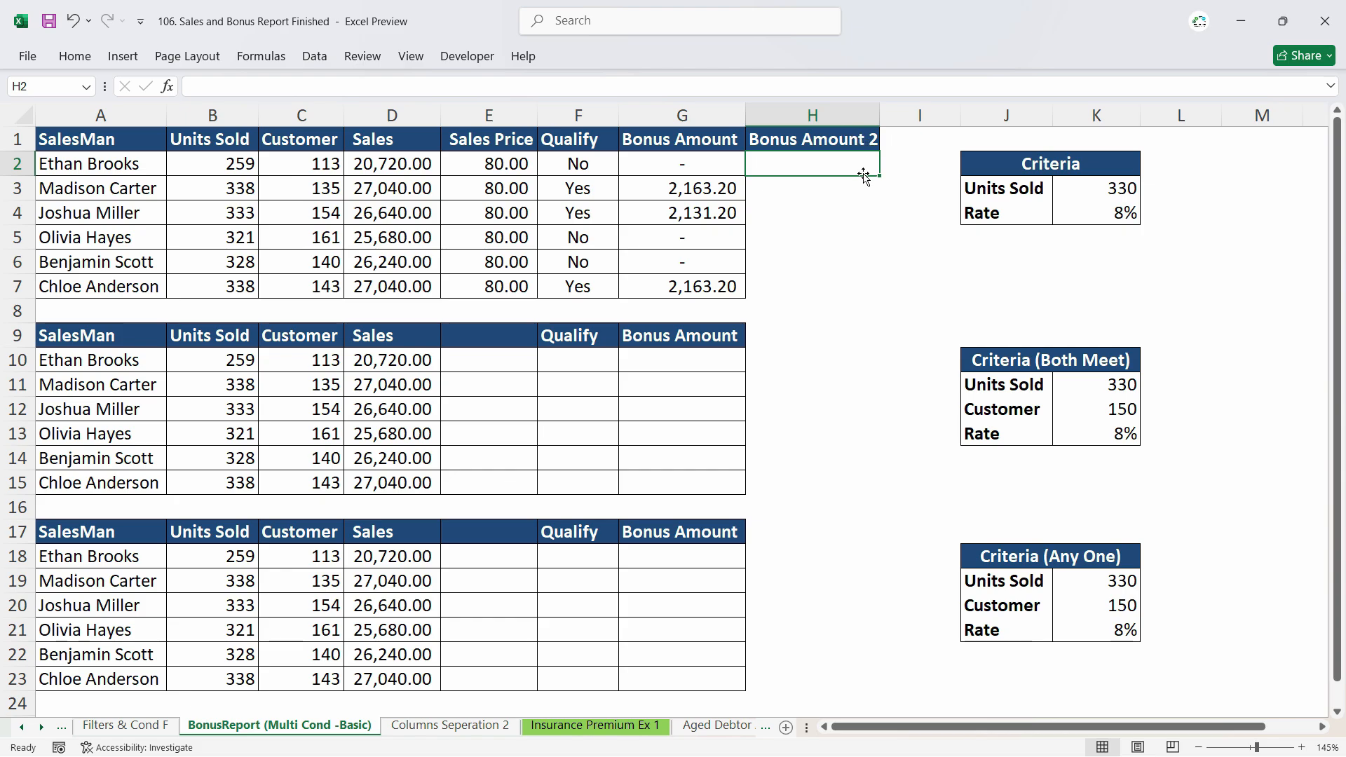
click(602, 168)
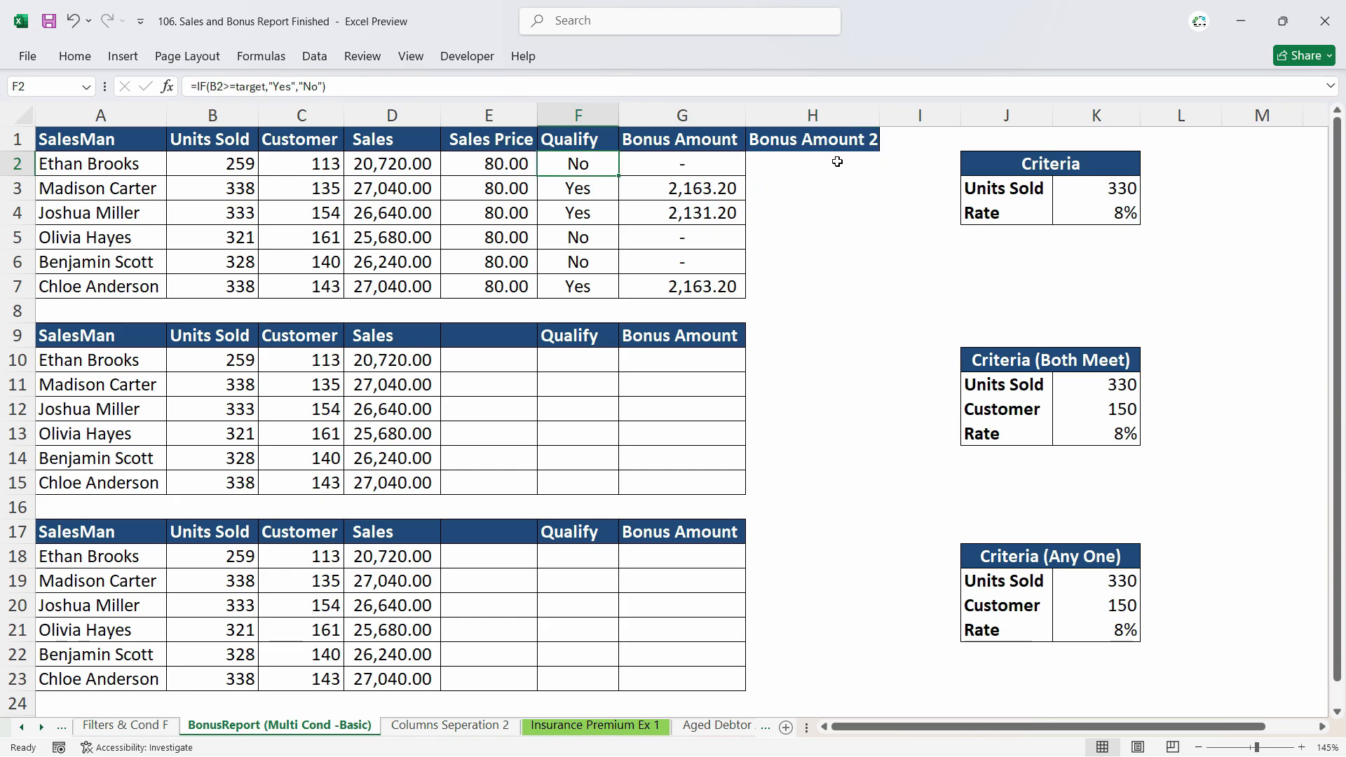
click(837, 163)
text(=if)
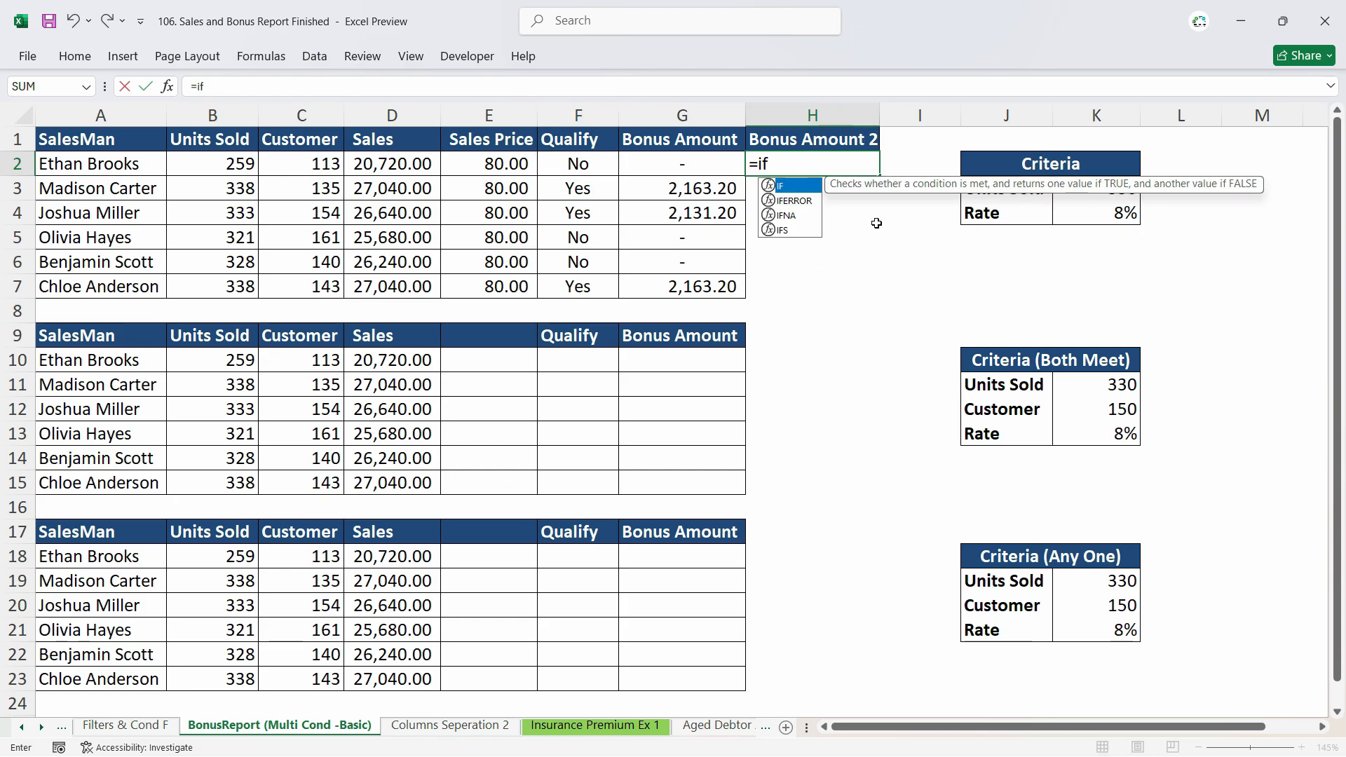
key(Tab)
click(239, 165)
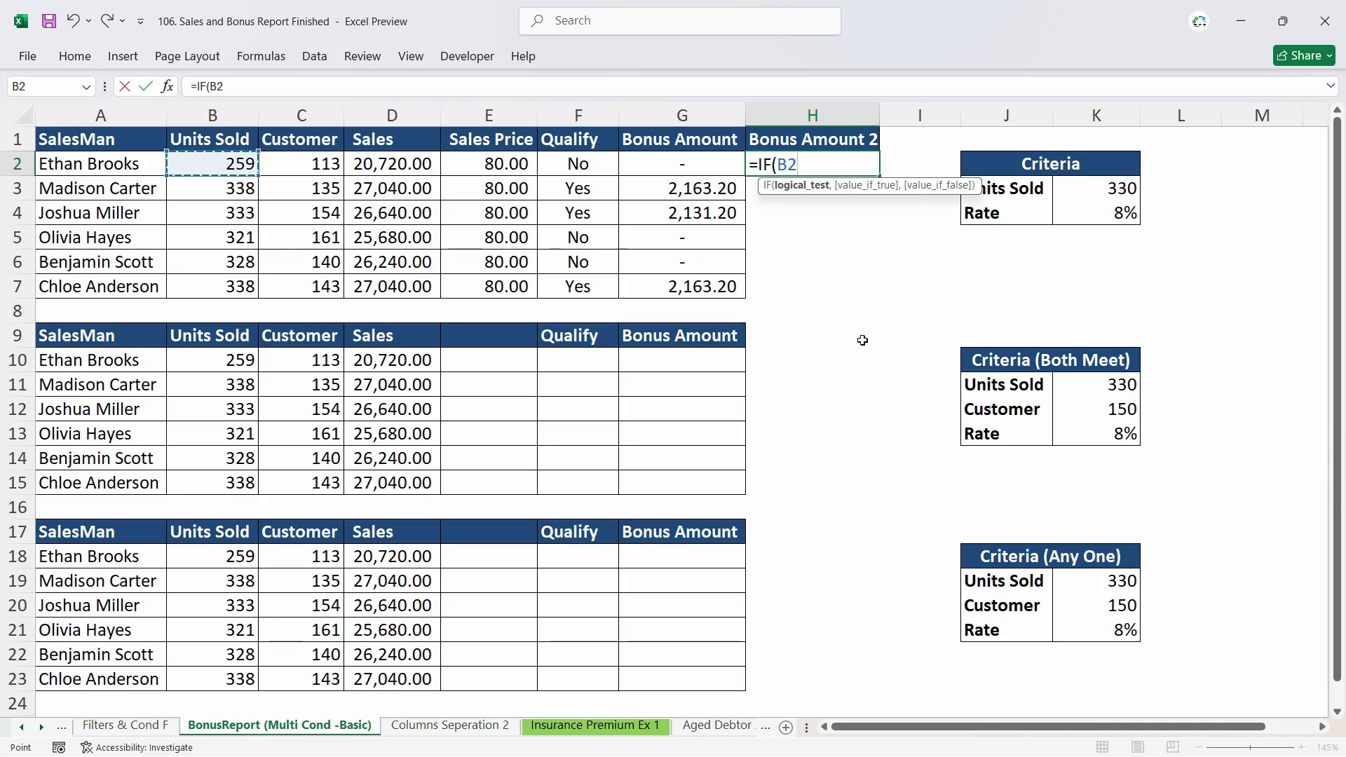
text(>=)
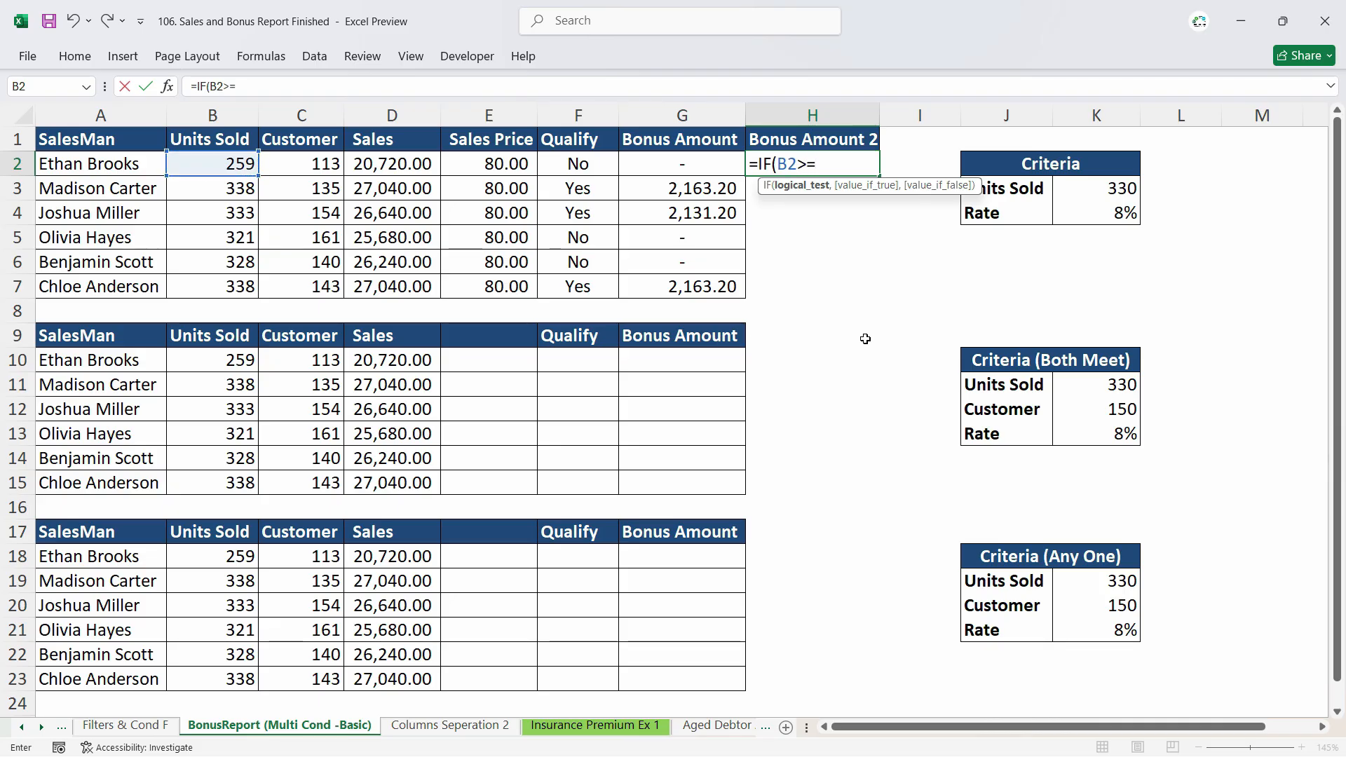
click(1130, 187)
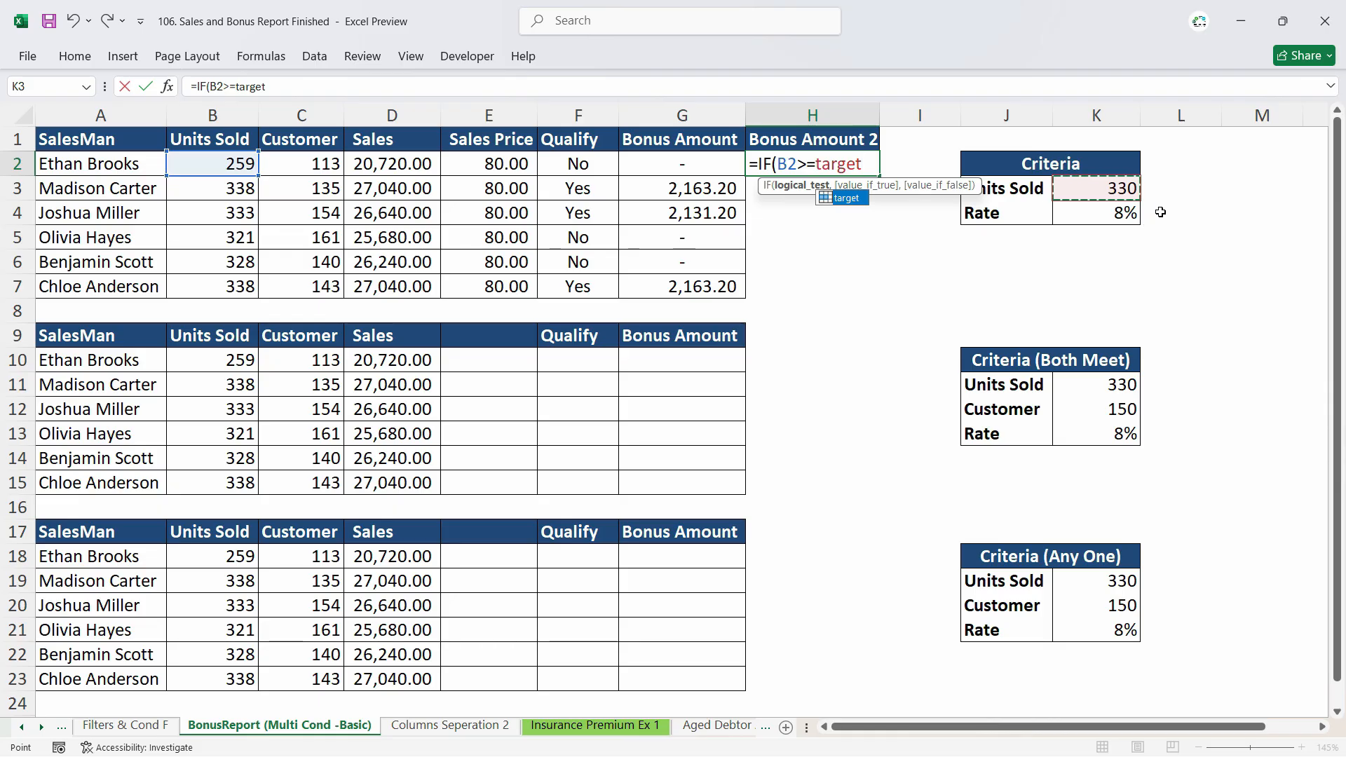
text(,)
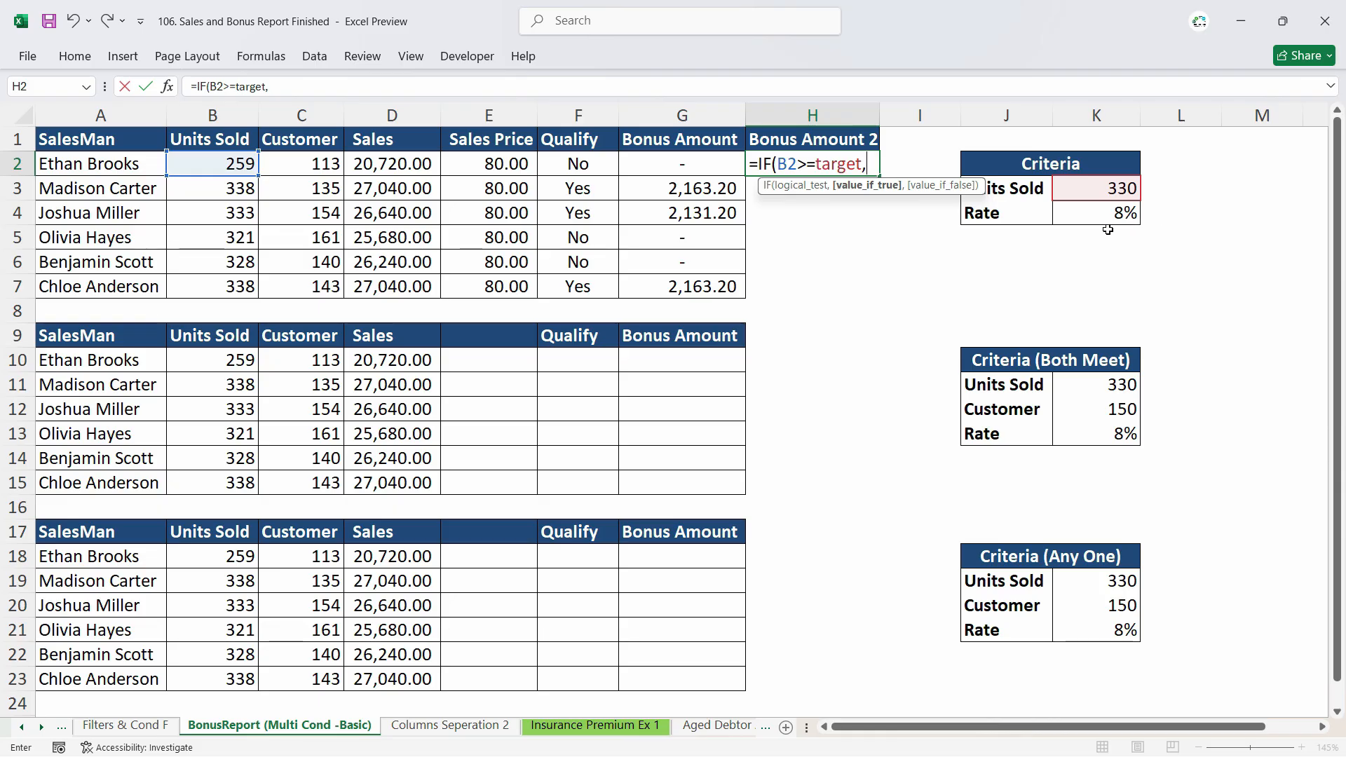
click(420, 166)
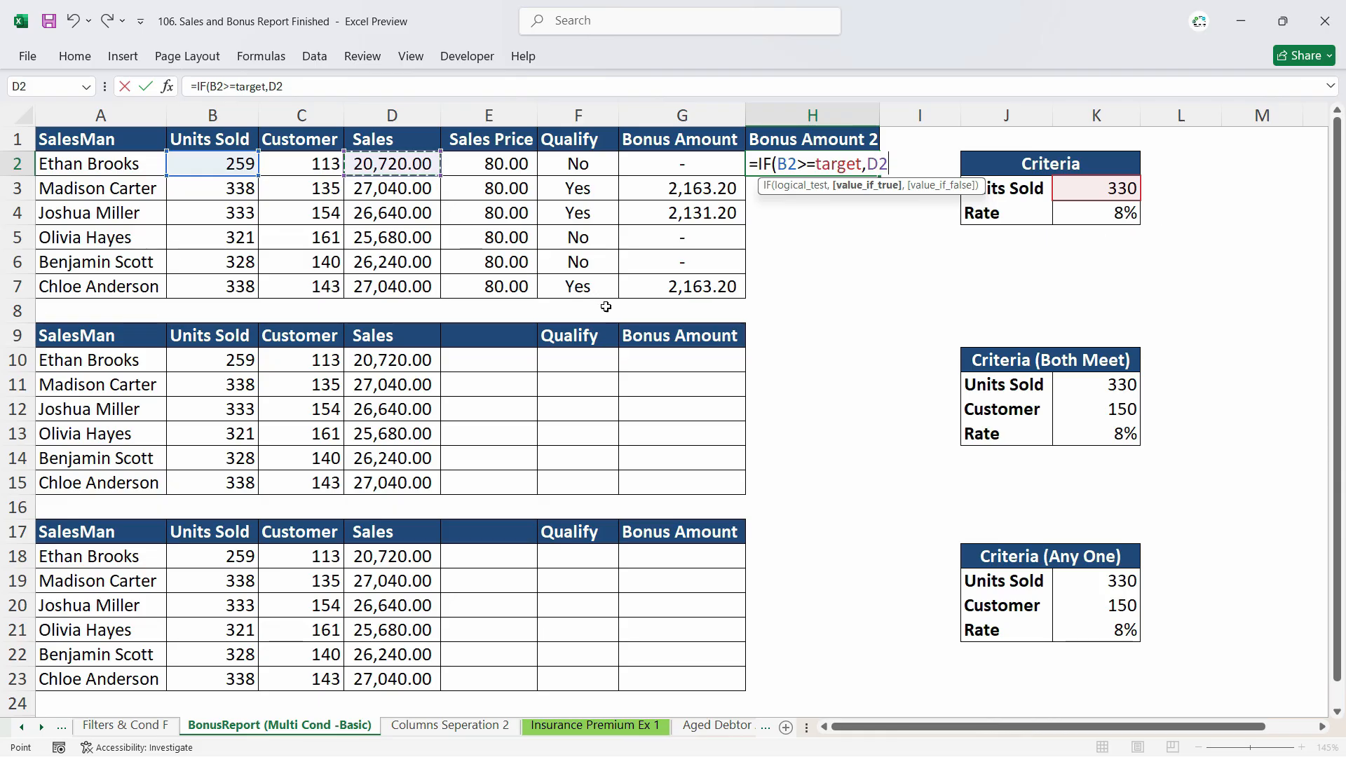
text(*)
click(1089, 215)
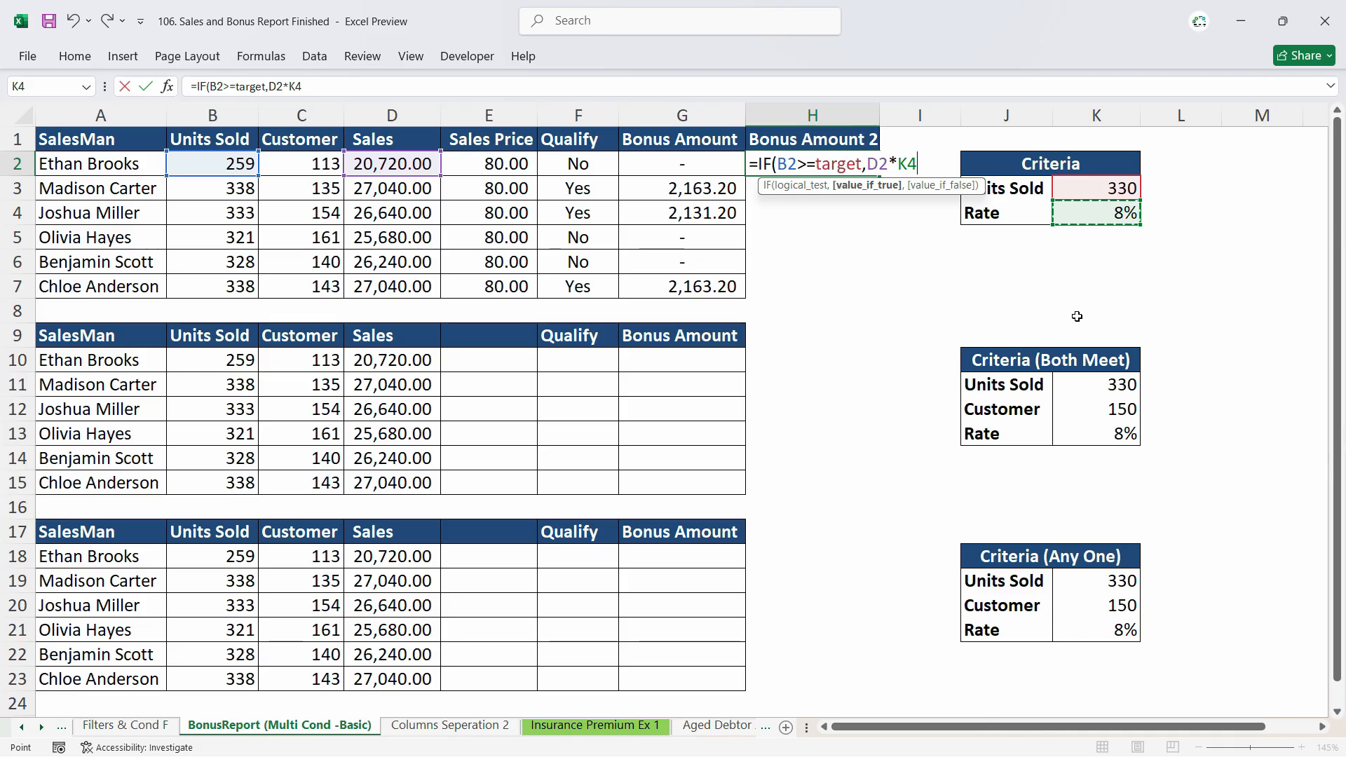
key(F4)
text(,"-)
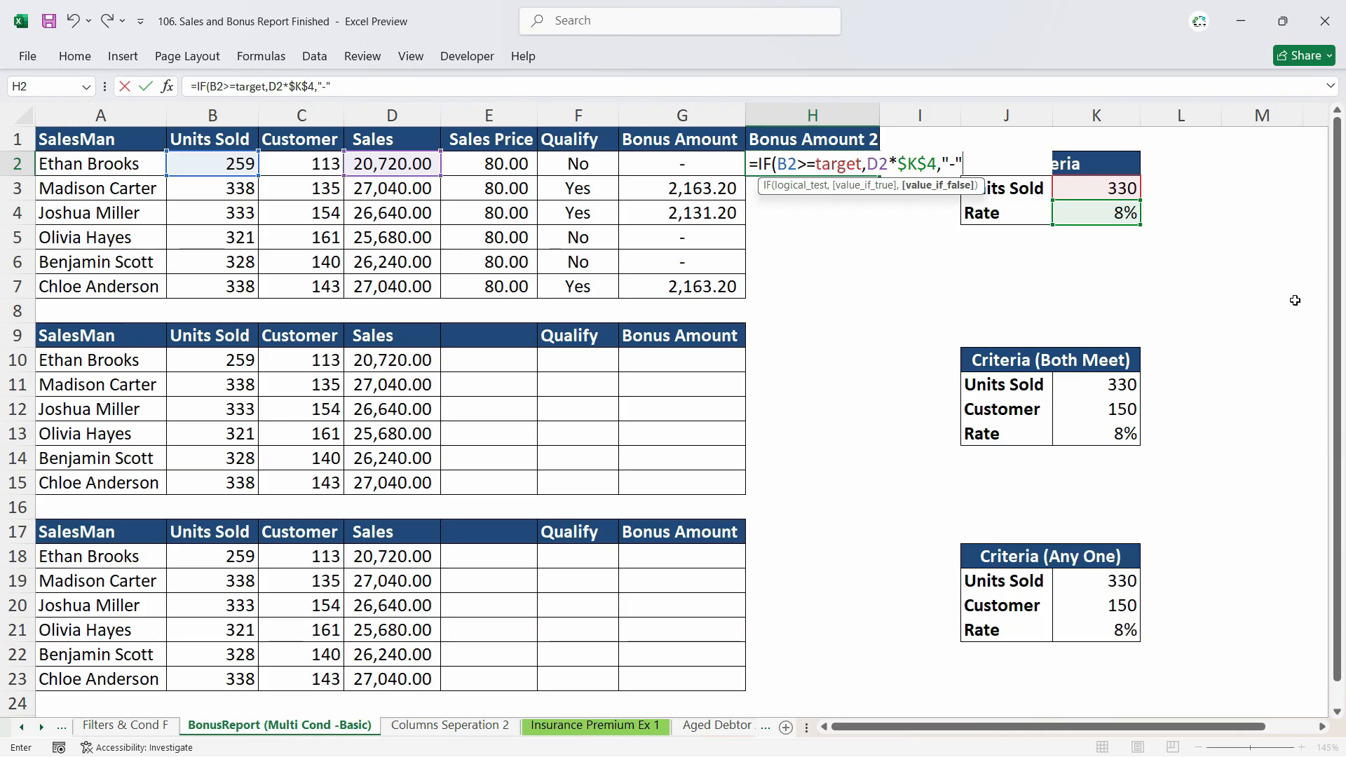
key(Return)
- Fill the Bonus Amount 2 formula from H2 down to H7 and select the Bonus Amount range G1:G7 for comparison
click(869, 167)
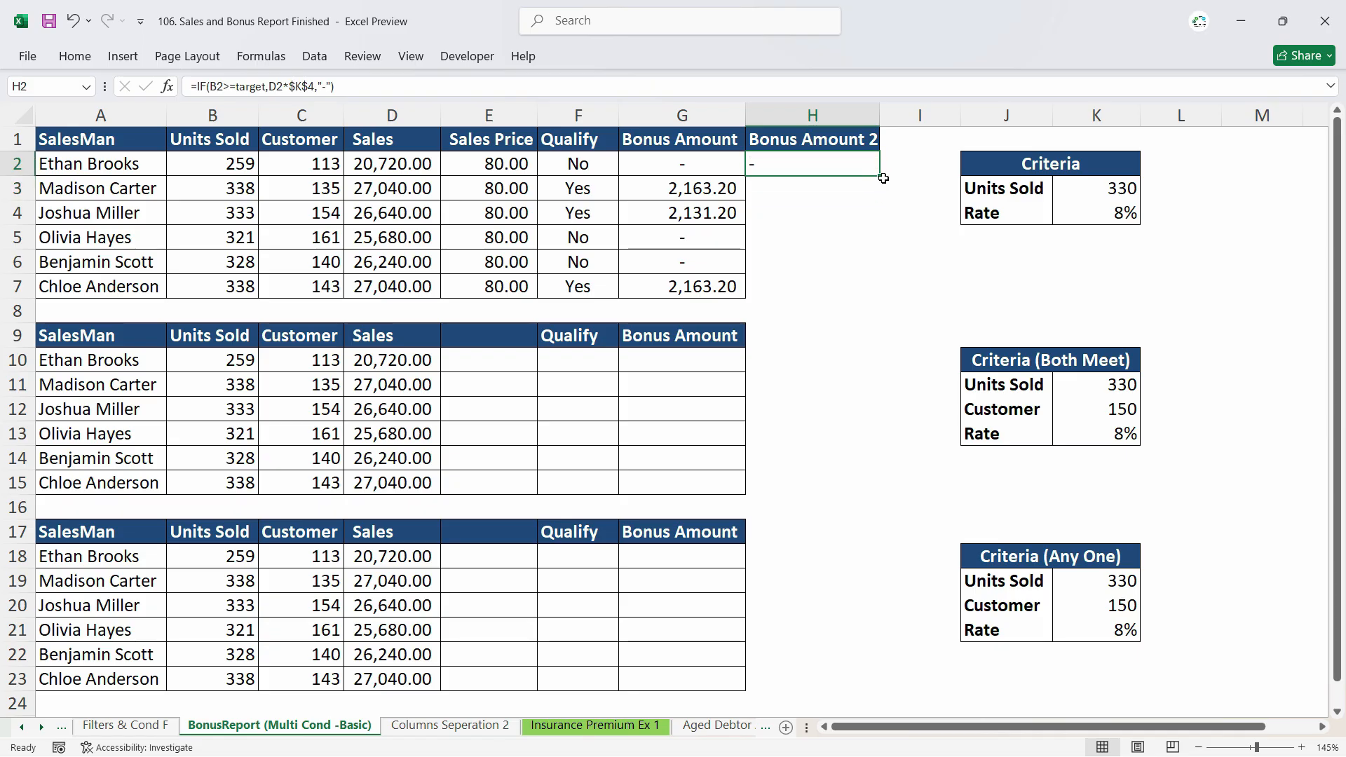
double_click(883, 178)
click(834, 240)
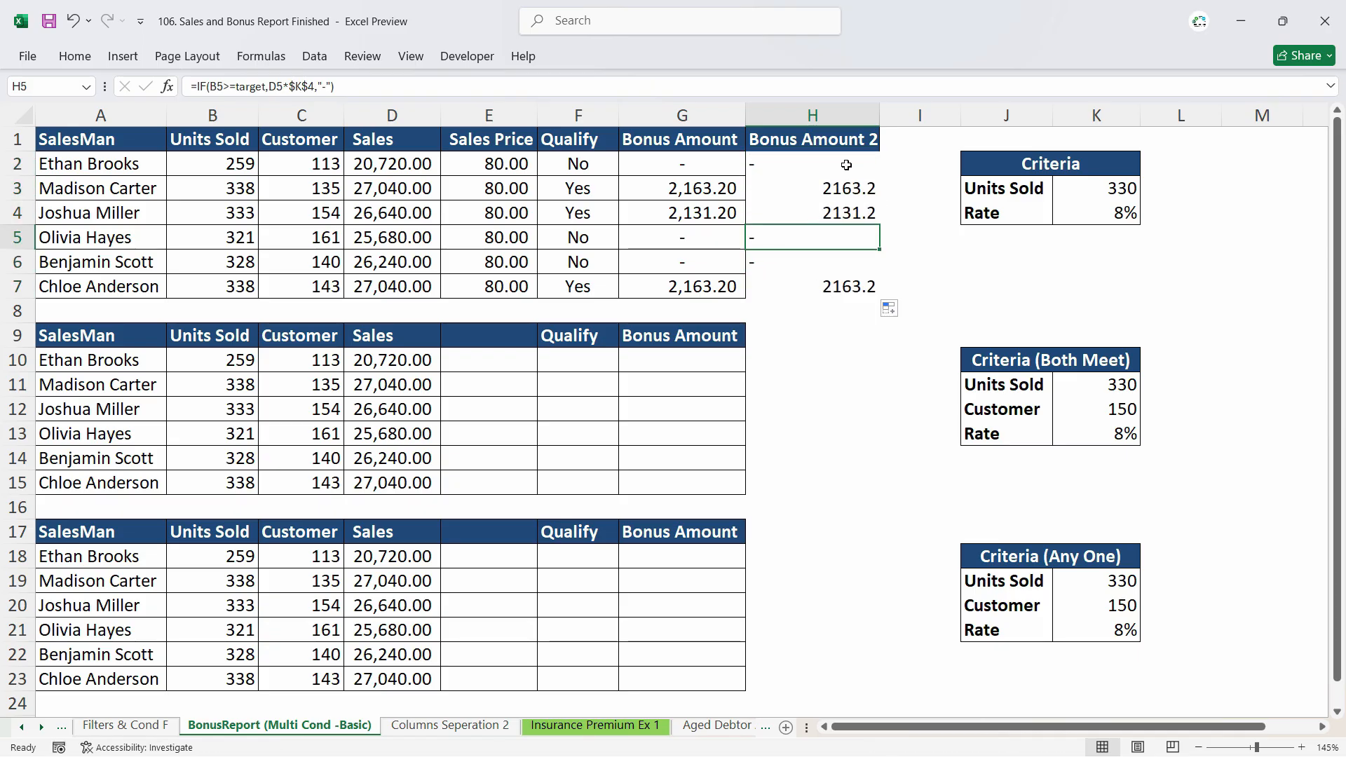
click(826, 147)
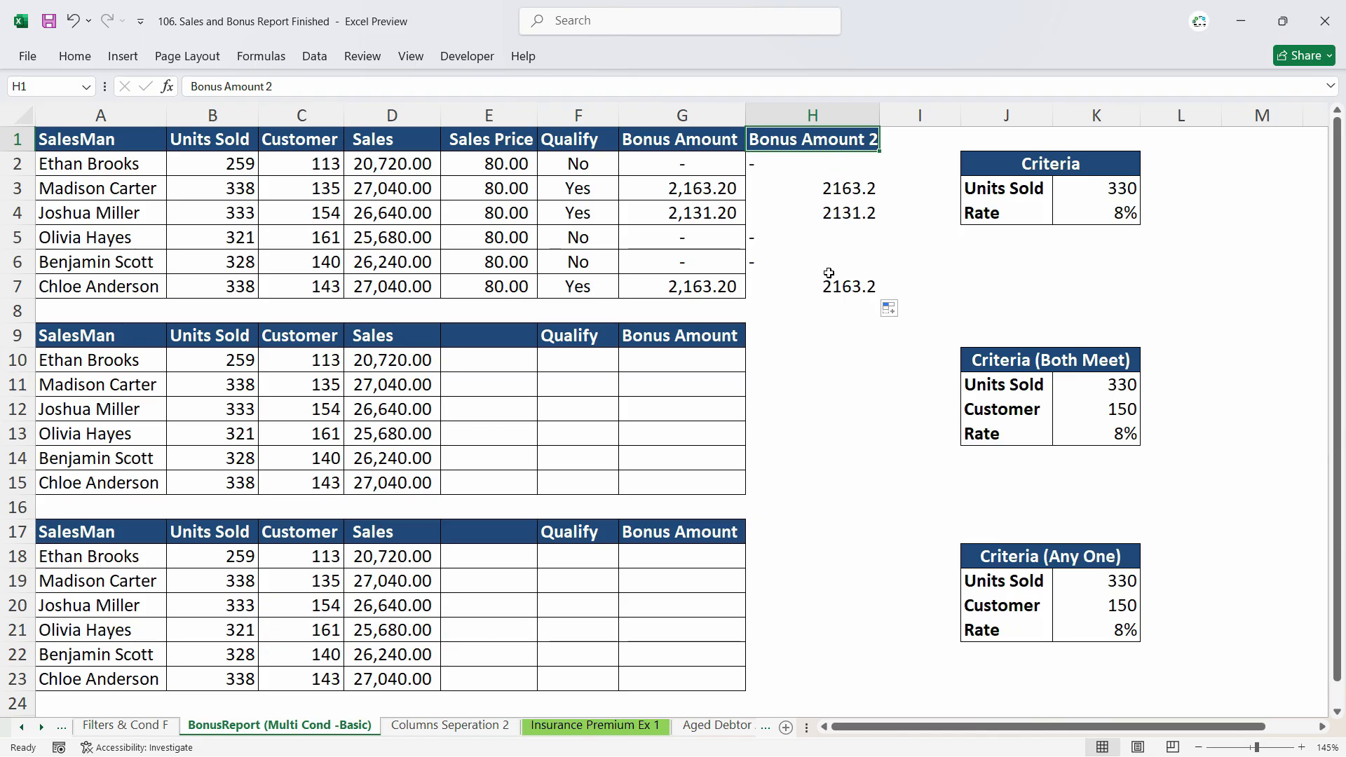
drag(692, 139, 693, 287)
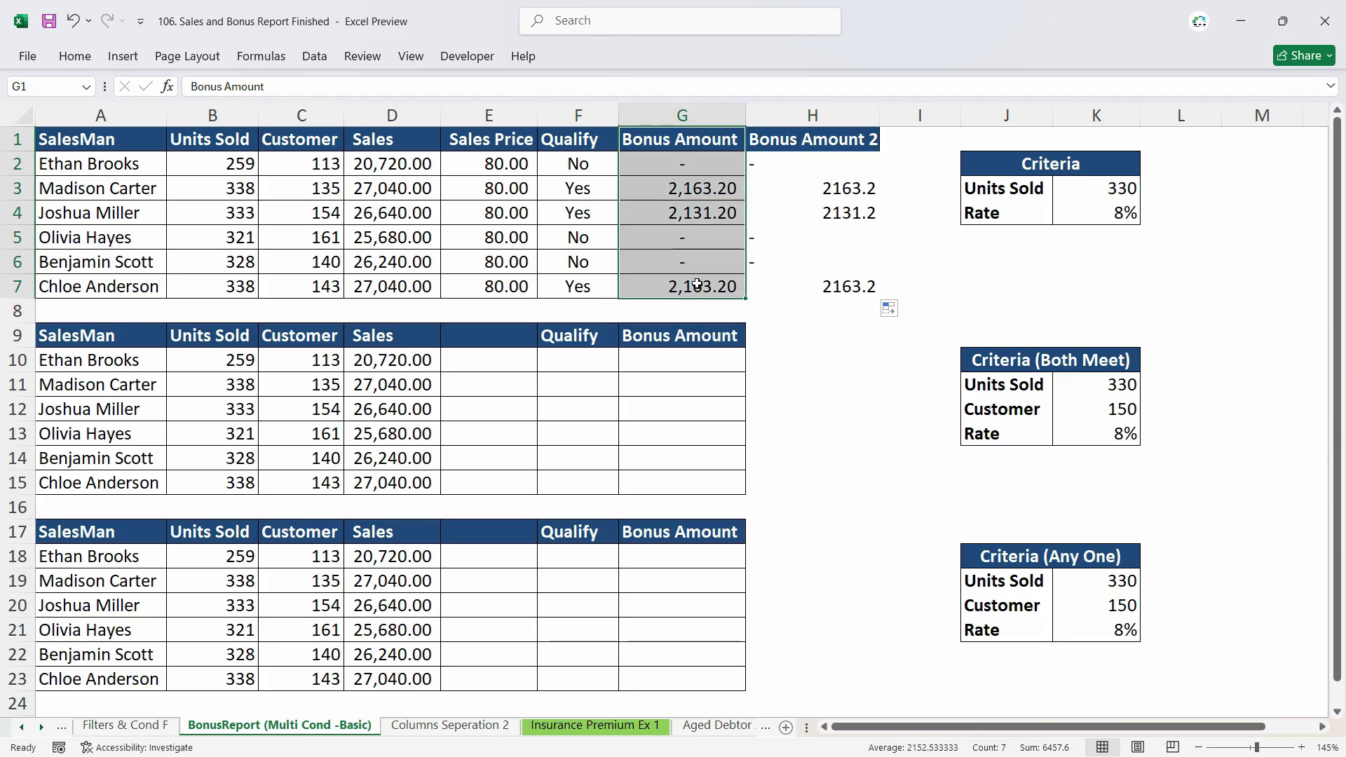
- Copy the formatting of the Bonus Amount range G1:G7 onto the Bonus Amount 2 column H1:H7 with Format Painter
click(69, 61)
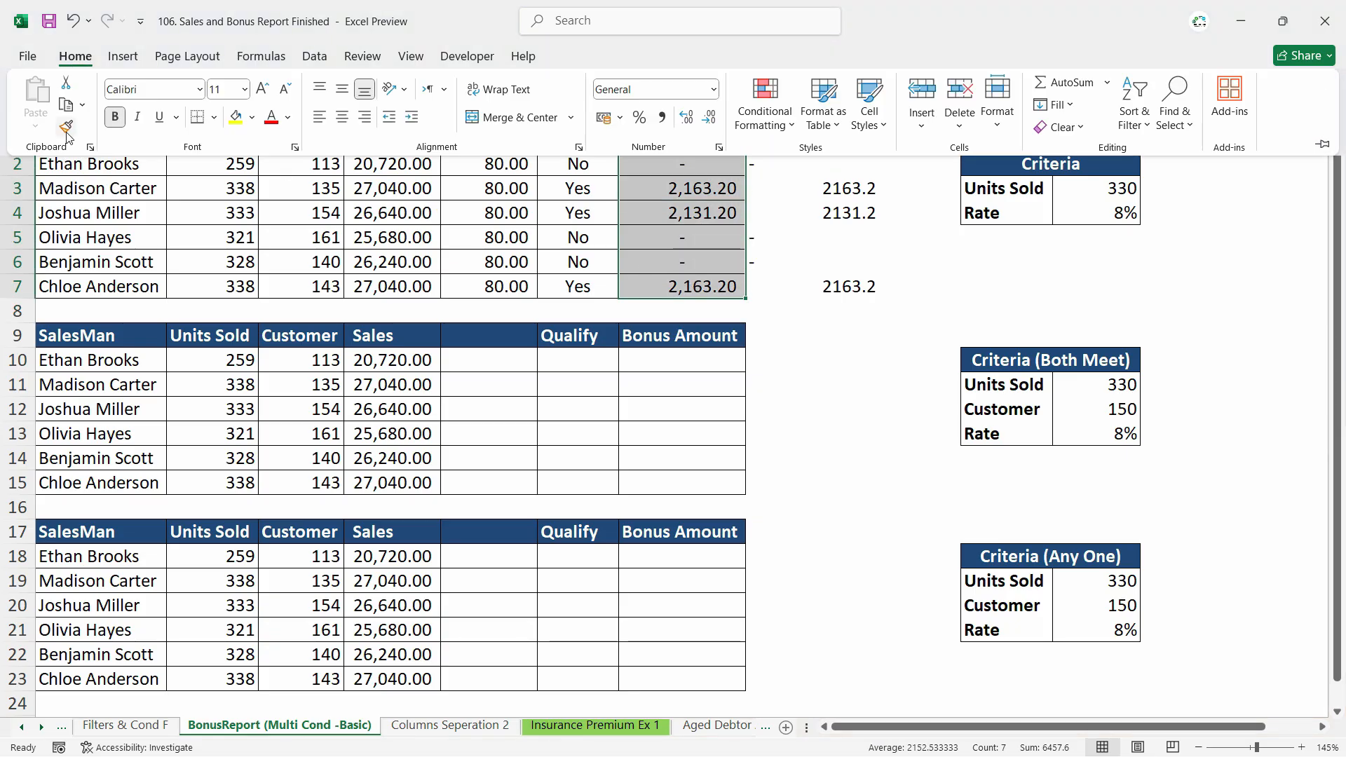
click(67, 127)
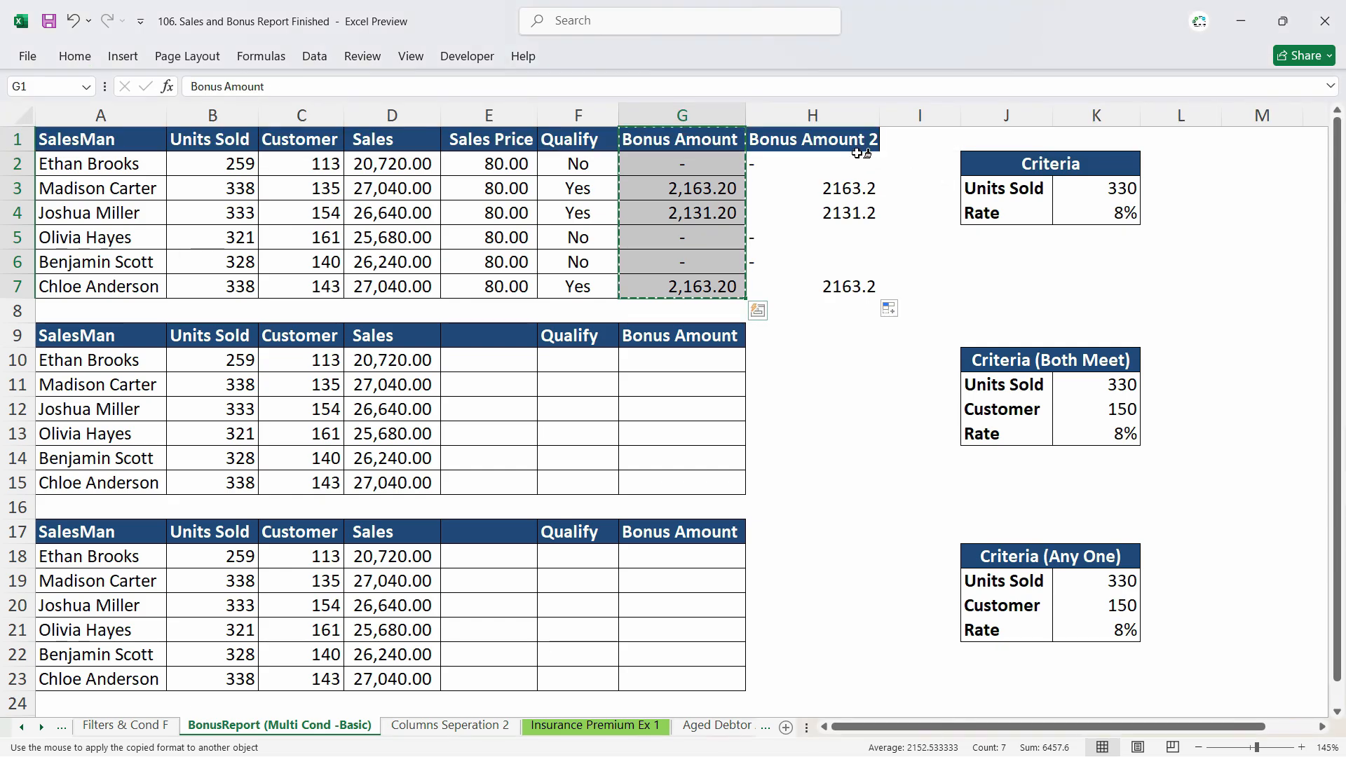
click(836, 141)
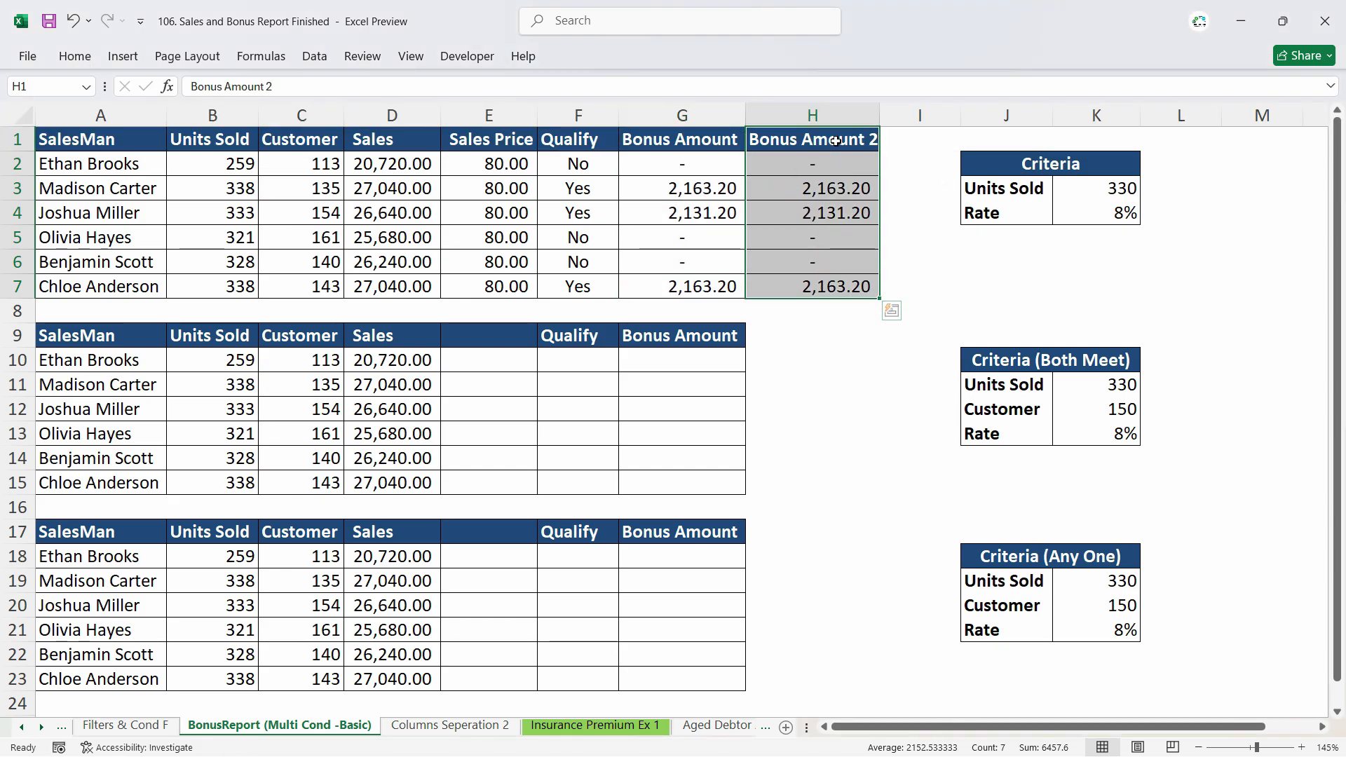
click(811, 259)
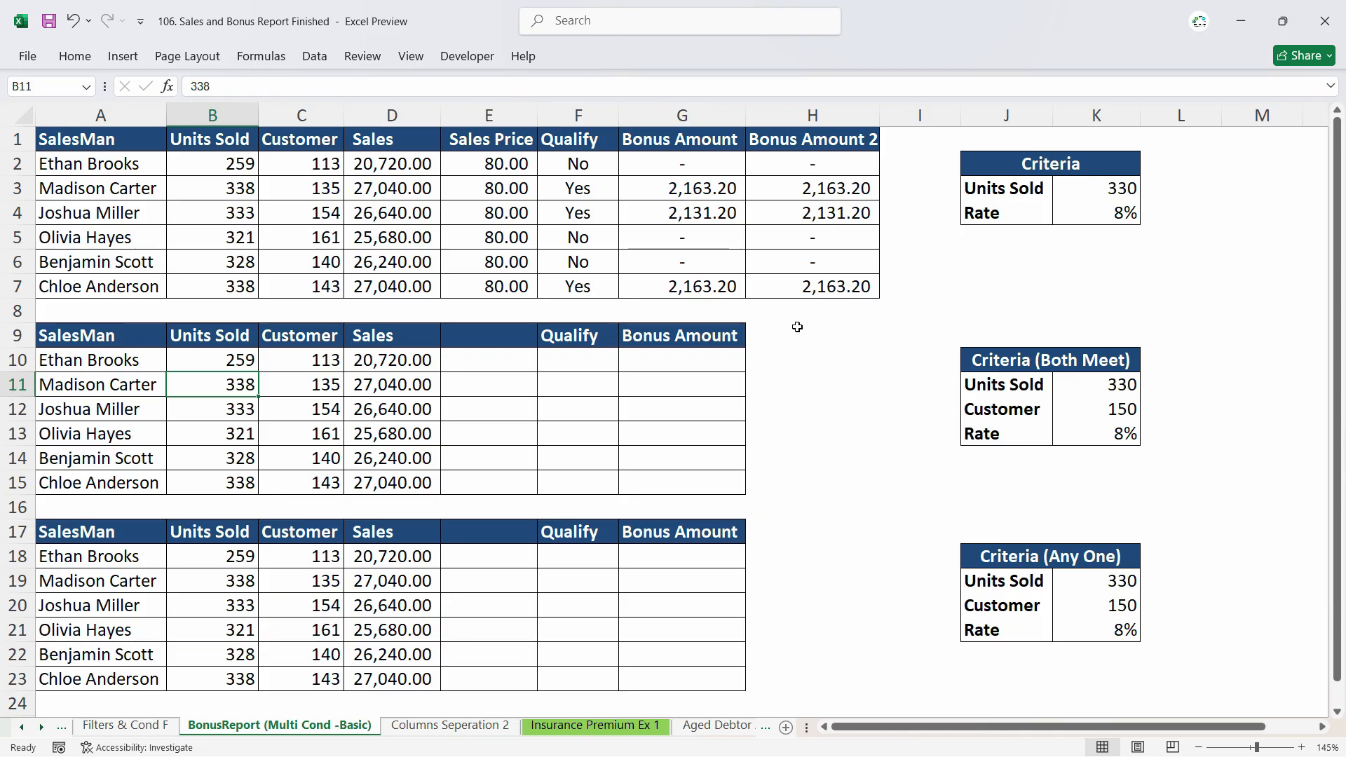
- Review the Bonus Amount formulas in cells G2 to G4 of the first table
click(703, 168)
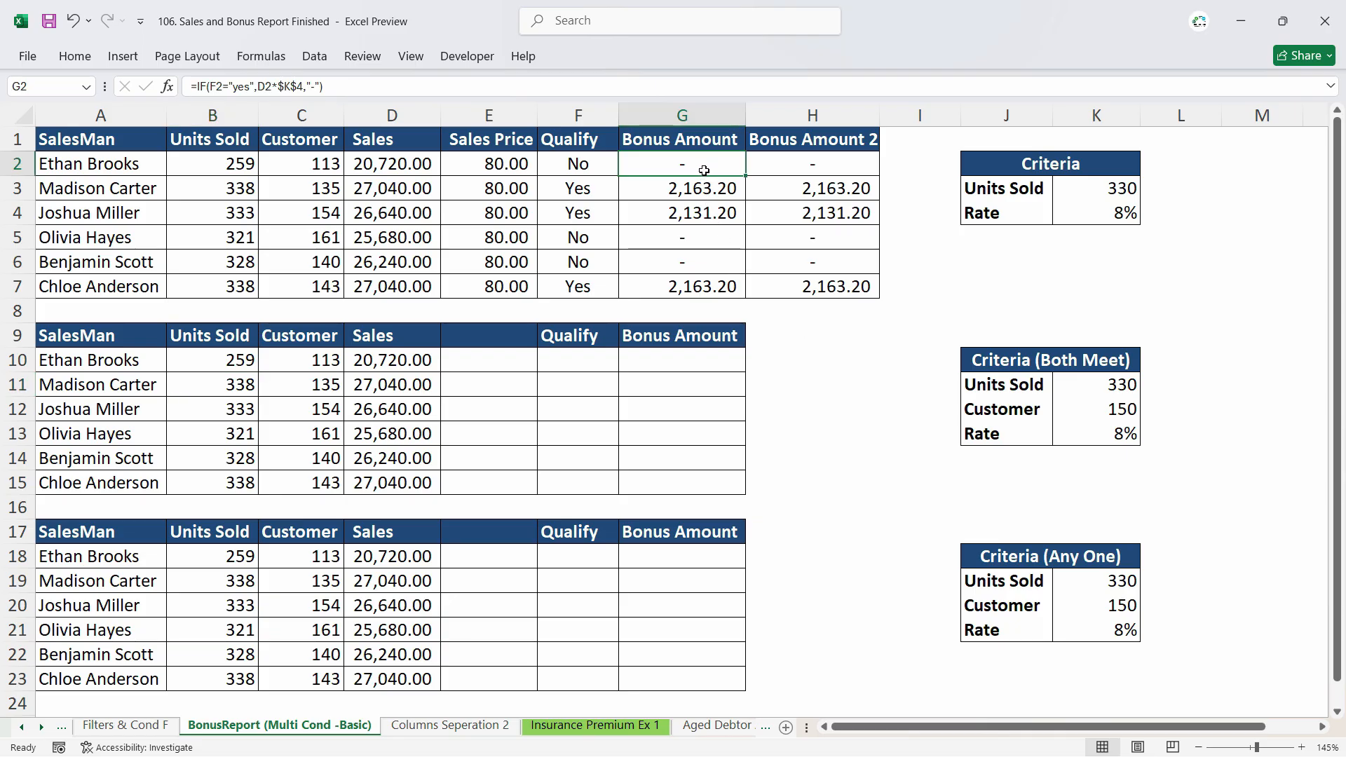
click(711, 187)
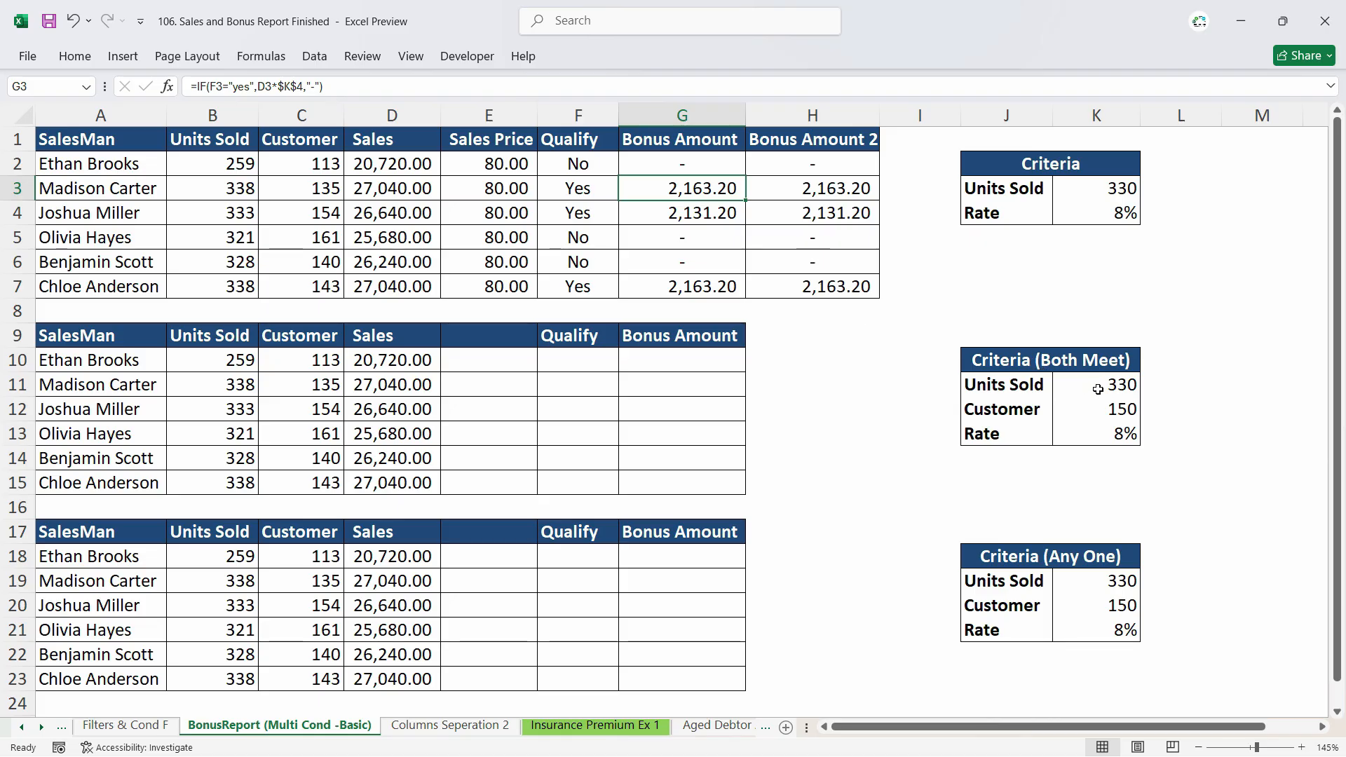
click(691, 213)
click(694, 167)
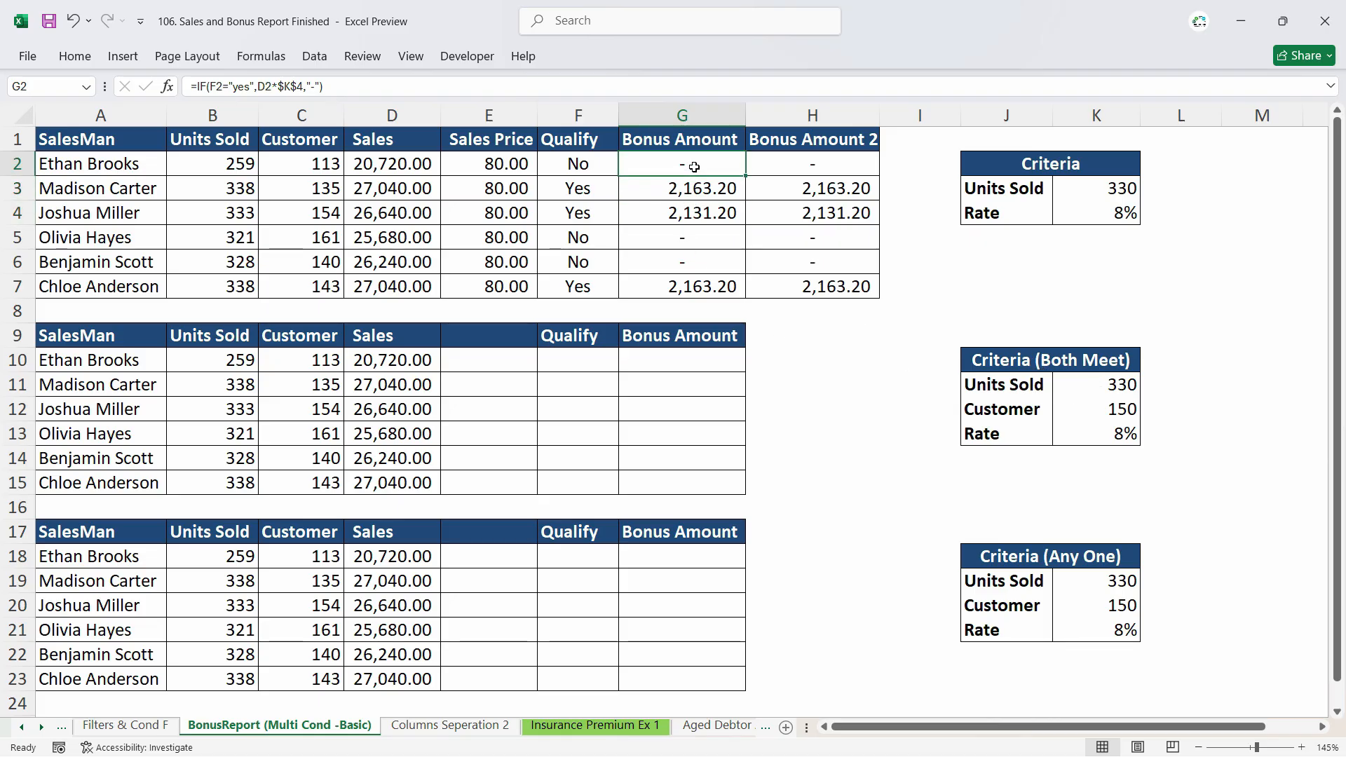